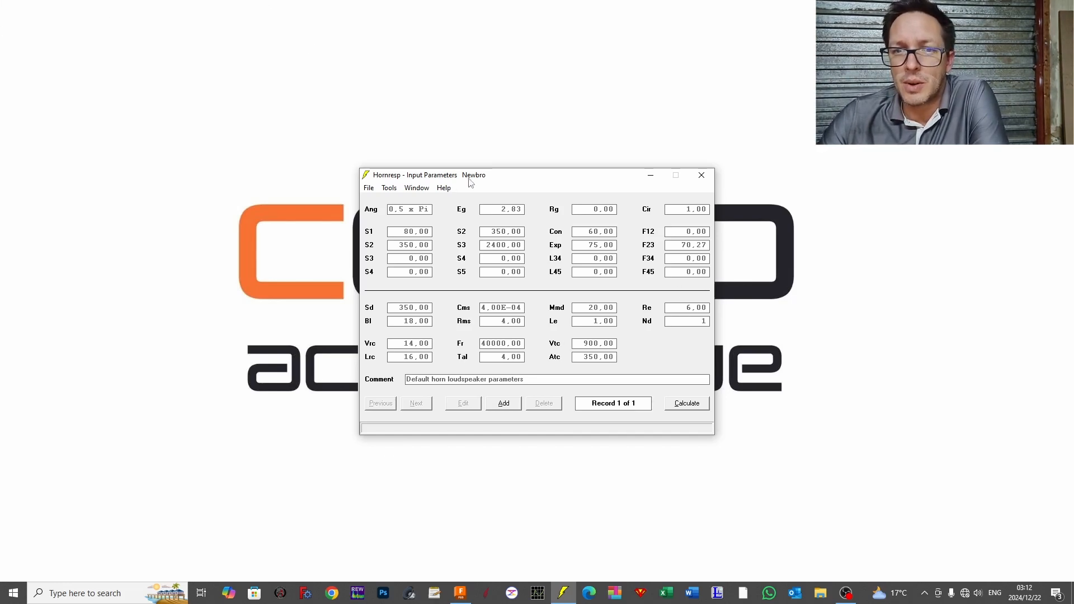
pyautogui.moveTo(470, 183); pyautogui.dragTo(461, 161)
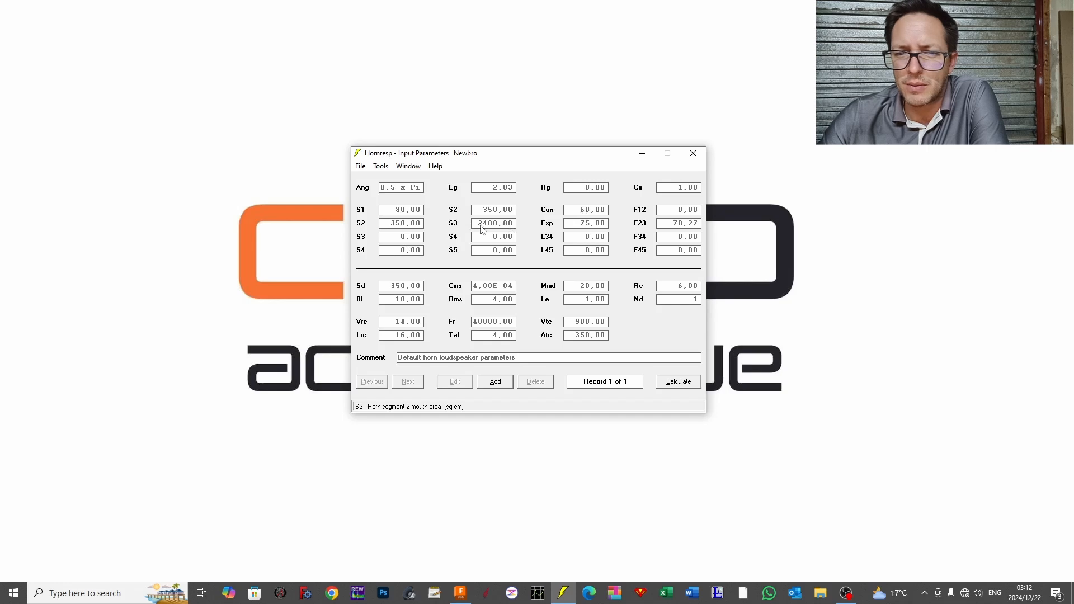
pyautogui.click(358, 171)
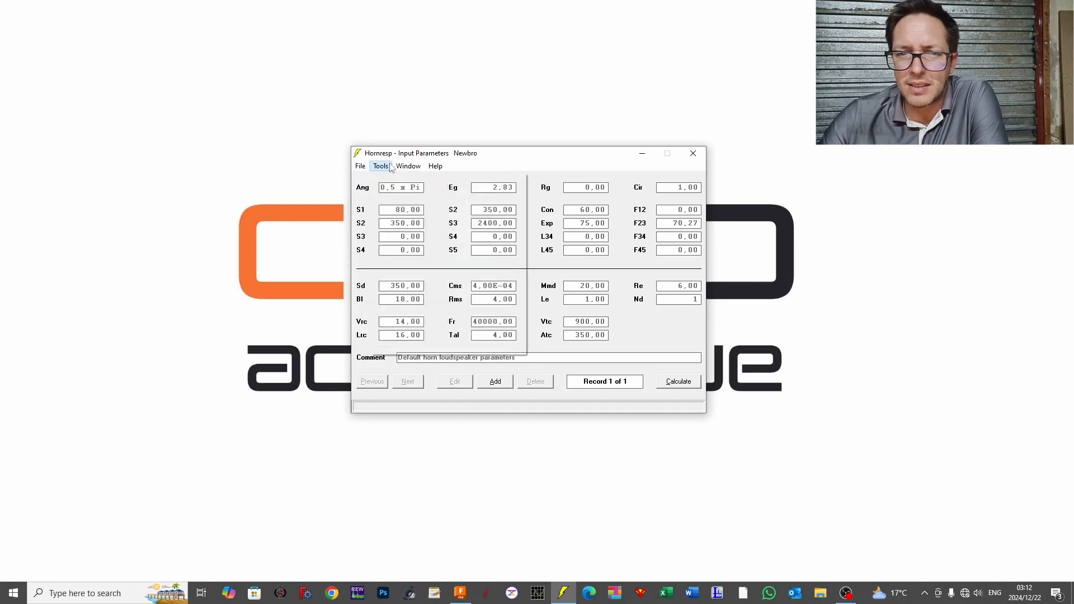
pyautogui.click(503, 156)
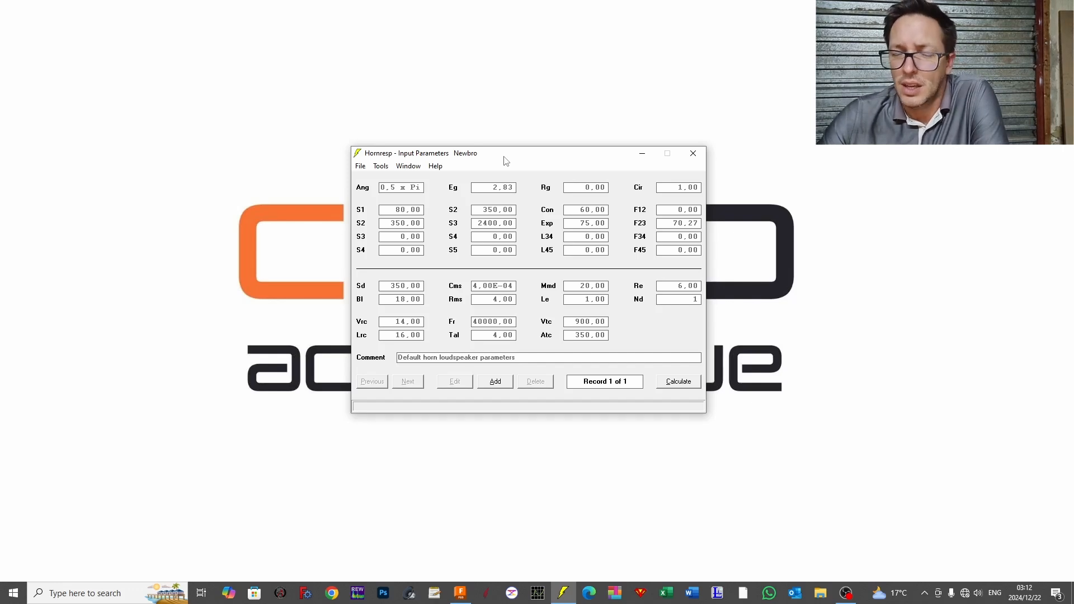
# Step: Add a new record and set its driver diaphragm area Sd to 1225 cm² in the Thiele-Small parameters
pyautogui.click(495, 382)
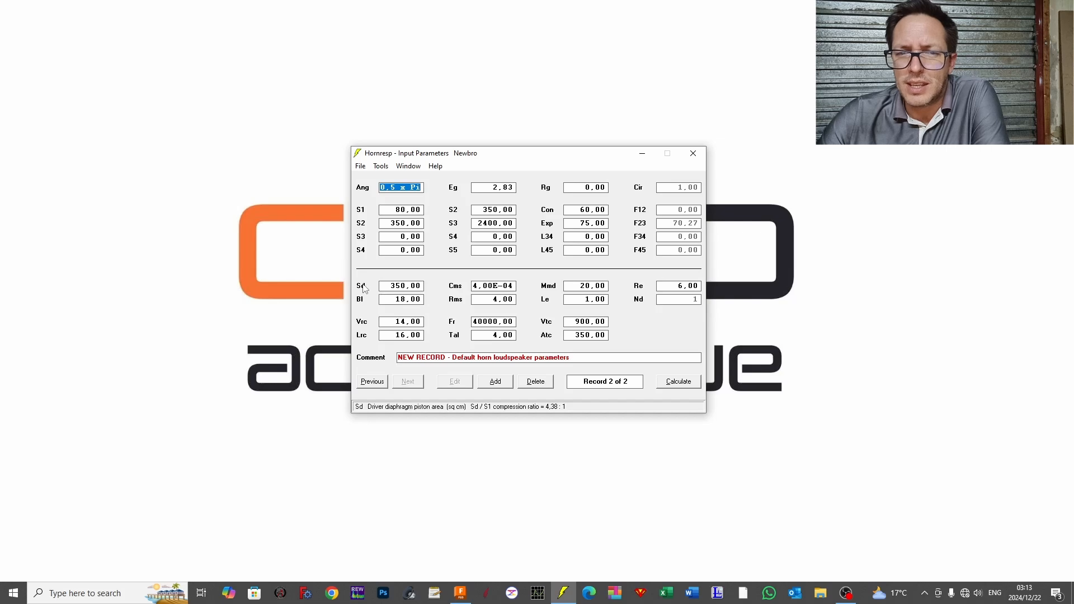
pyautogui.doubleClick(394, 289)
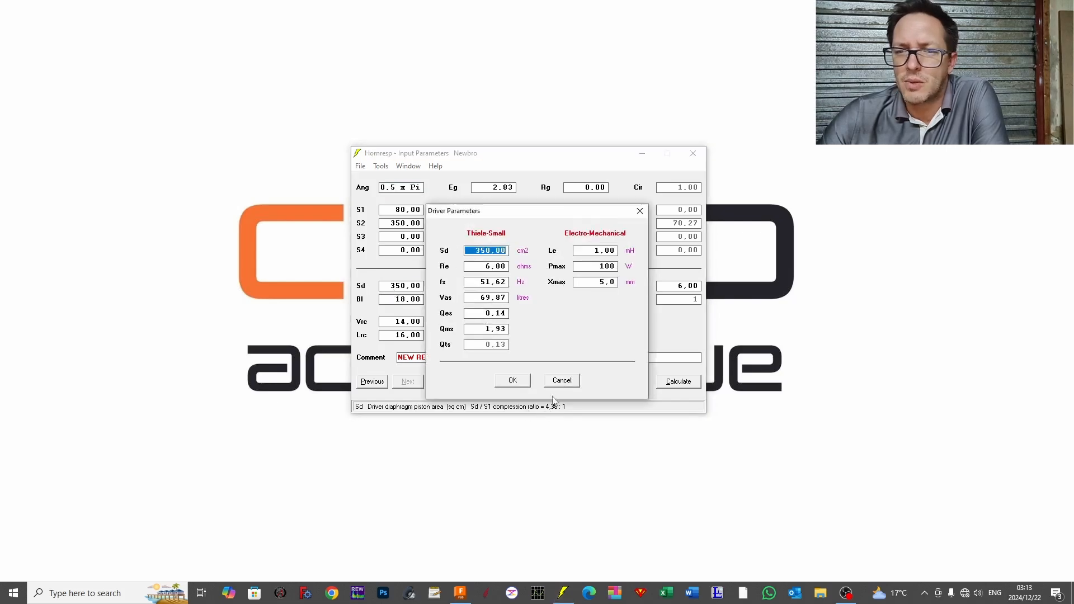
pyautogui.click(572, 382)
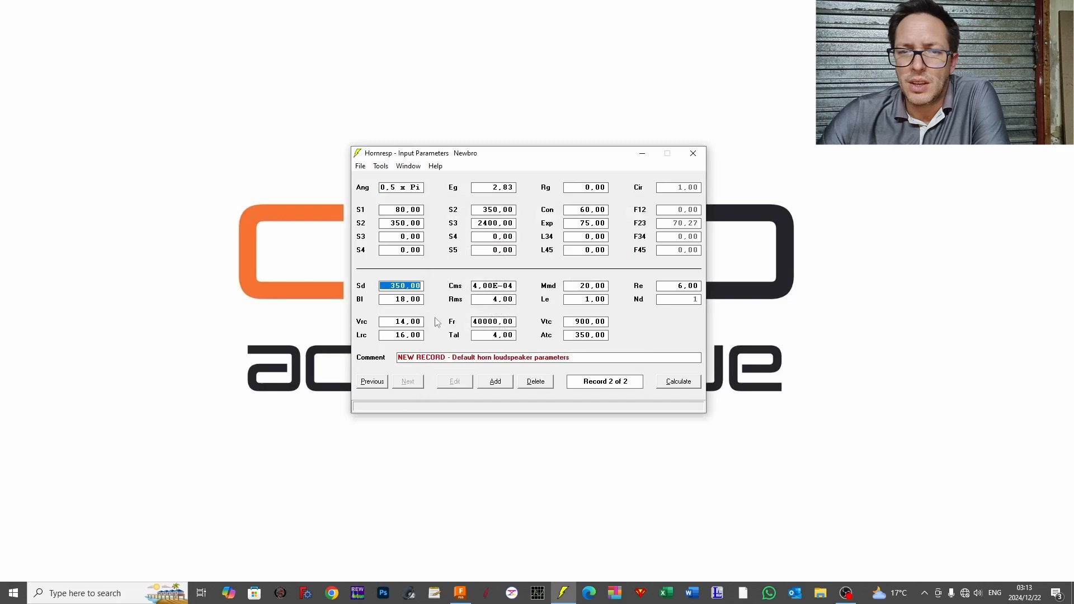
pyautogui.doubleClick(407, 287)
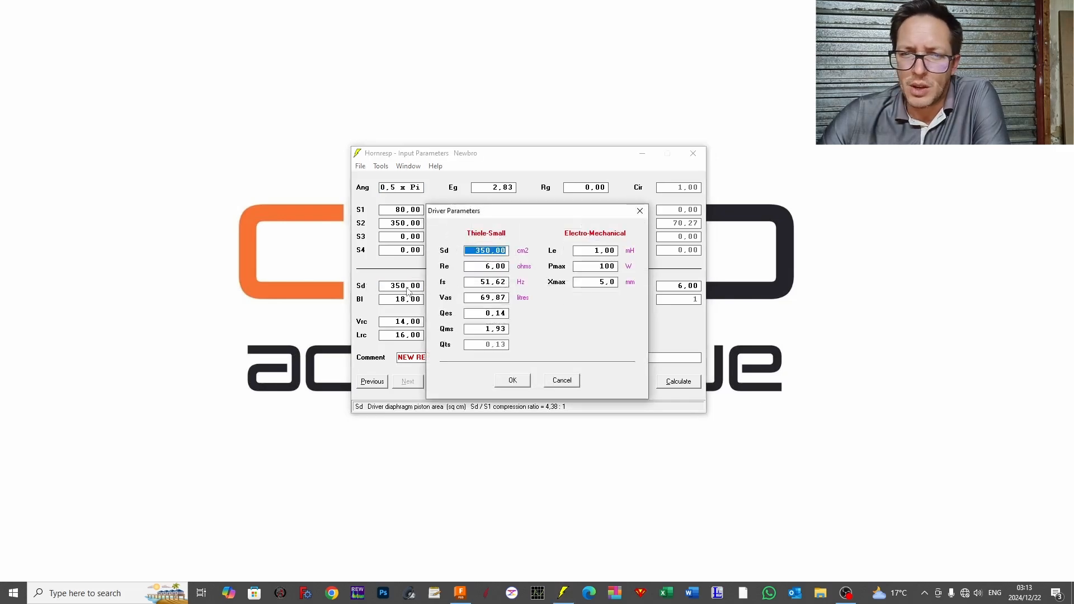
pyautogui.moveTo(485, 214); pyautogui.dragTo(563, 191)
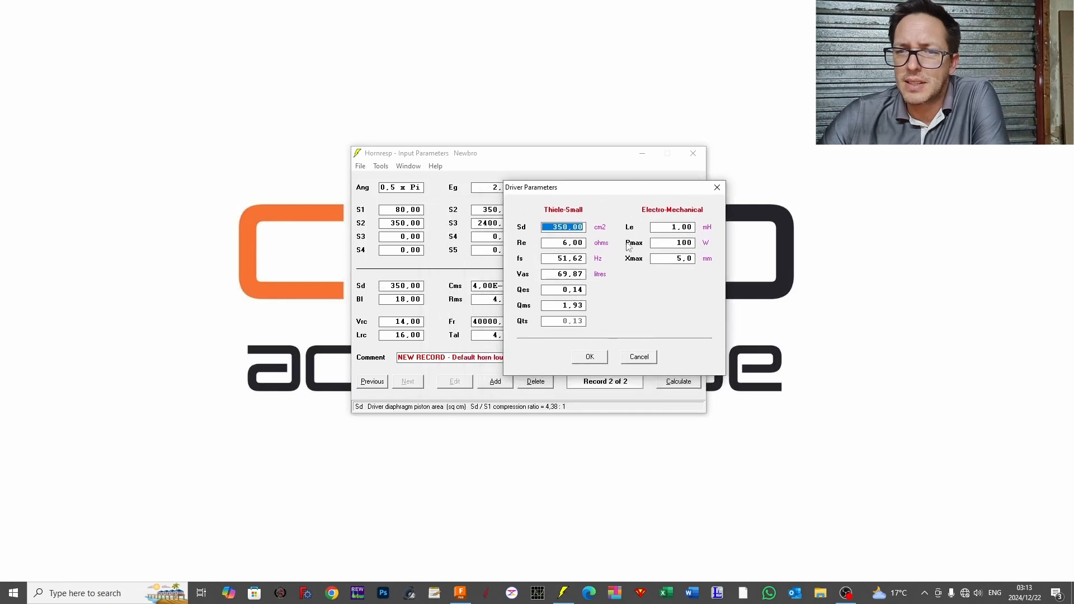
pyautogui.click(561, 227)
pyautogui.doubleClick(561, 227)
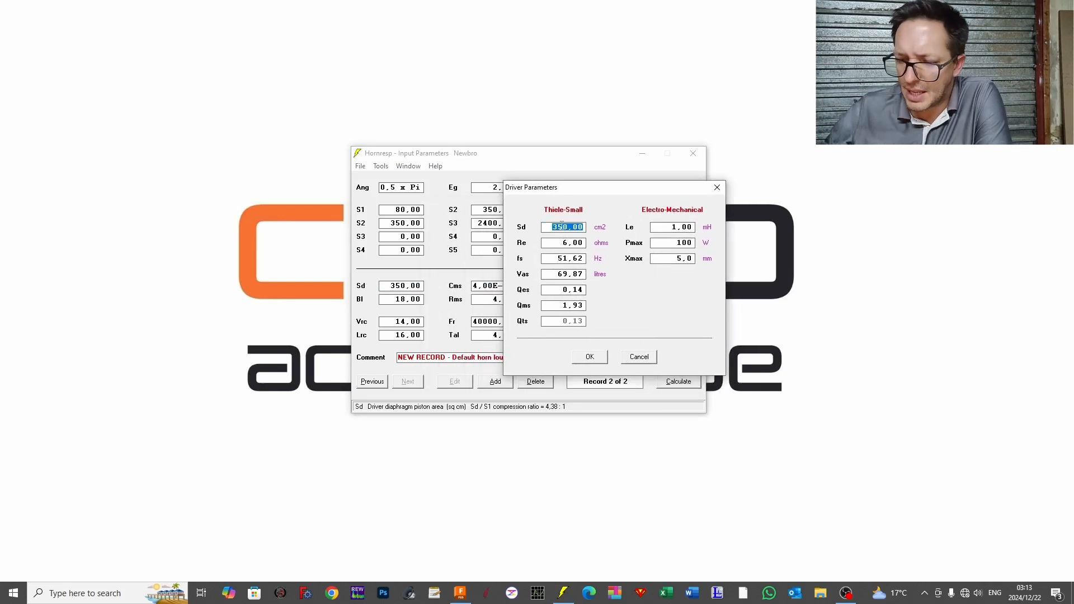
pyautogui.write('1225')
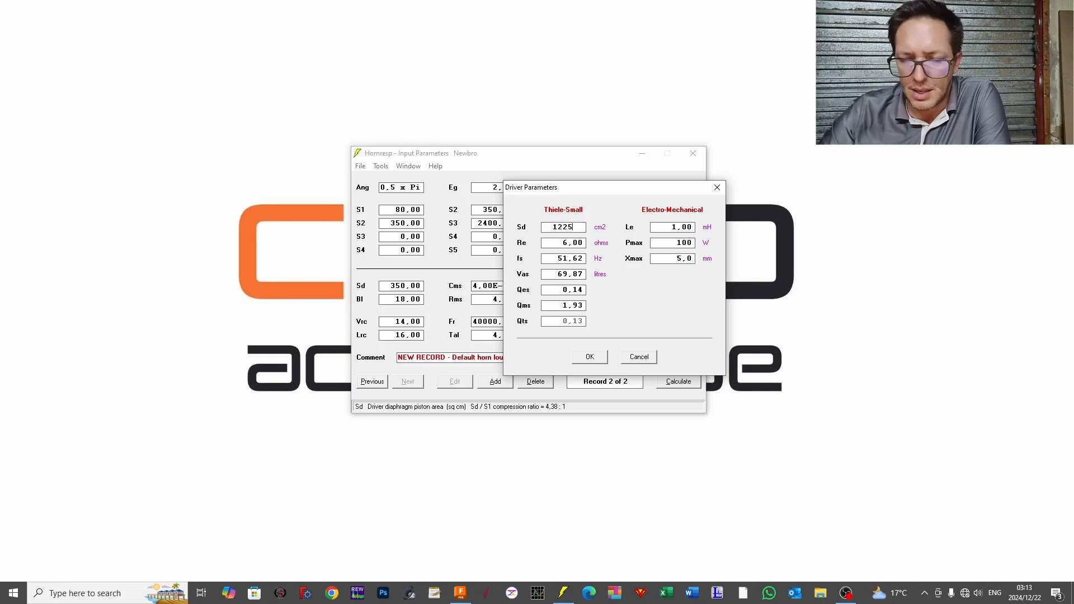
pyautogui.doubleClick(560, 244)
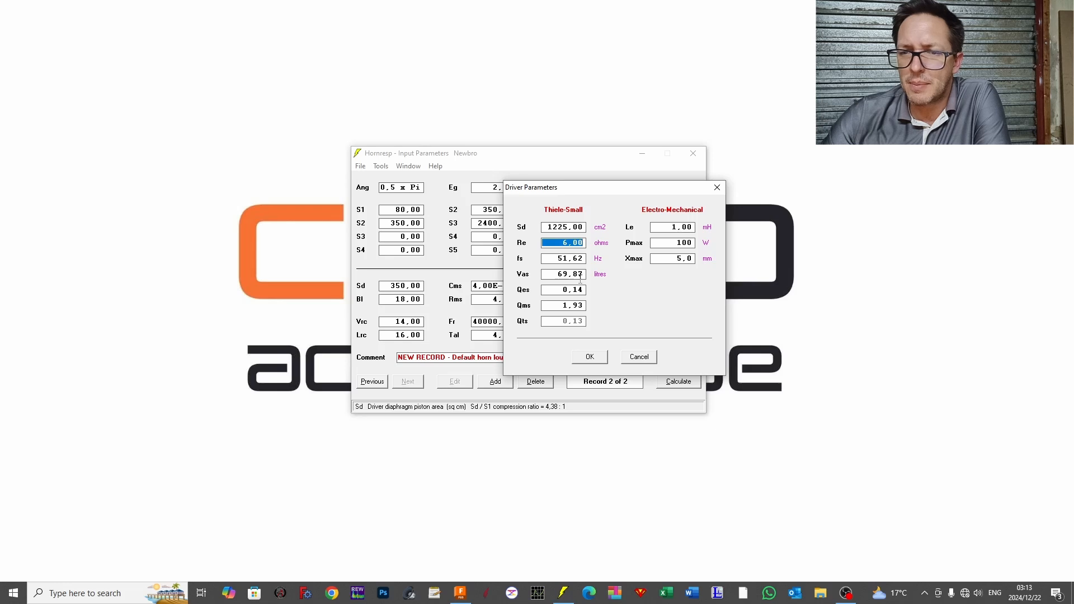
pyautogui.click(591, 357)
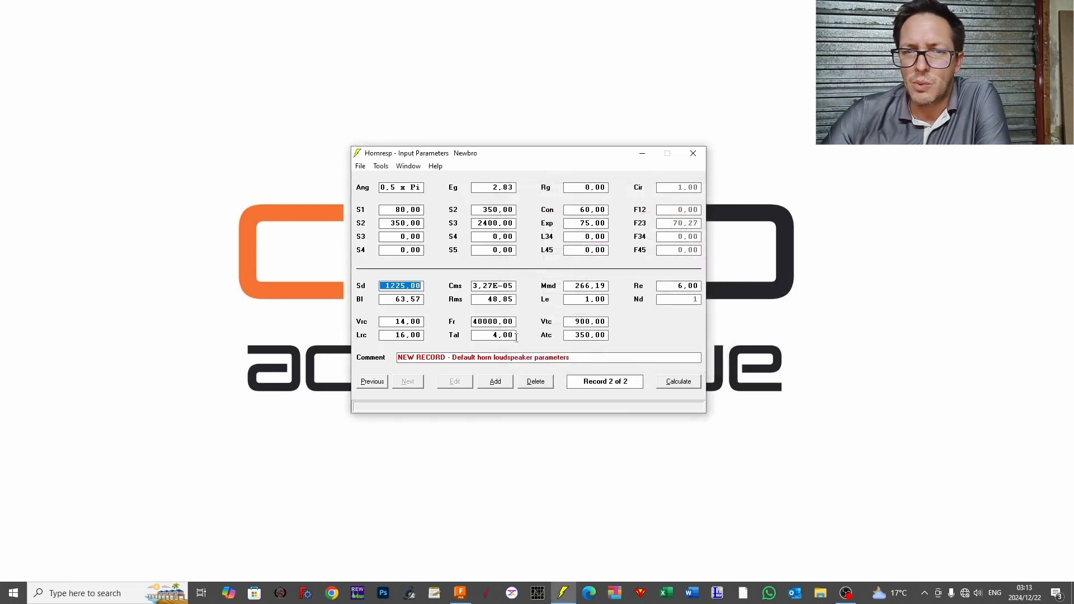
# Step: Copy the current driver to the driver database under the name "newbro"
pyautogui.click(359, 167)
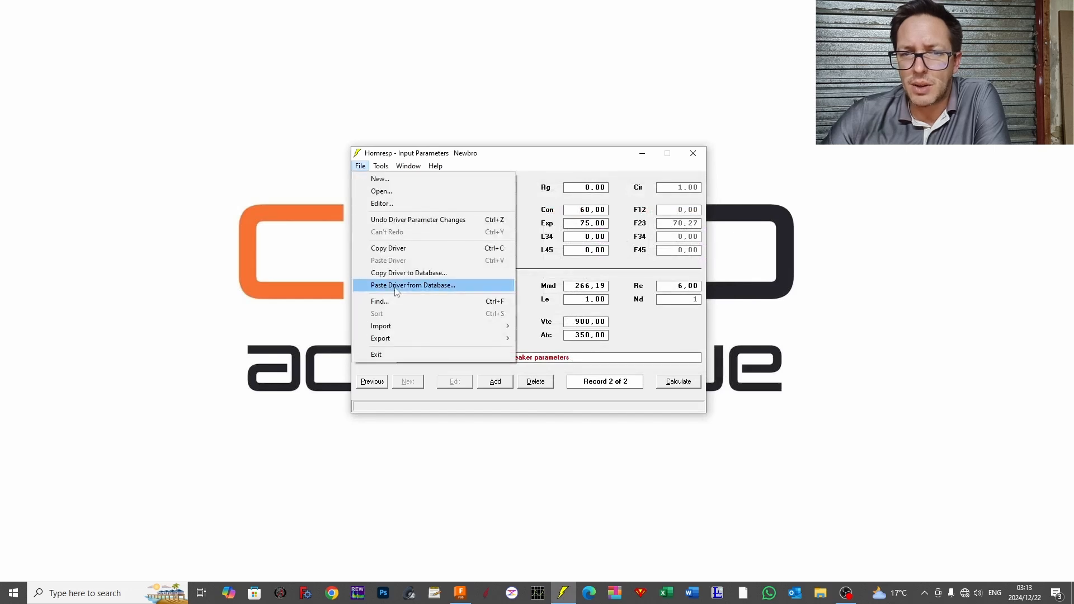
pyautogui.click(404, 273)
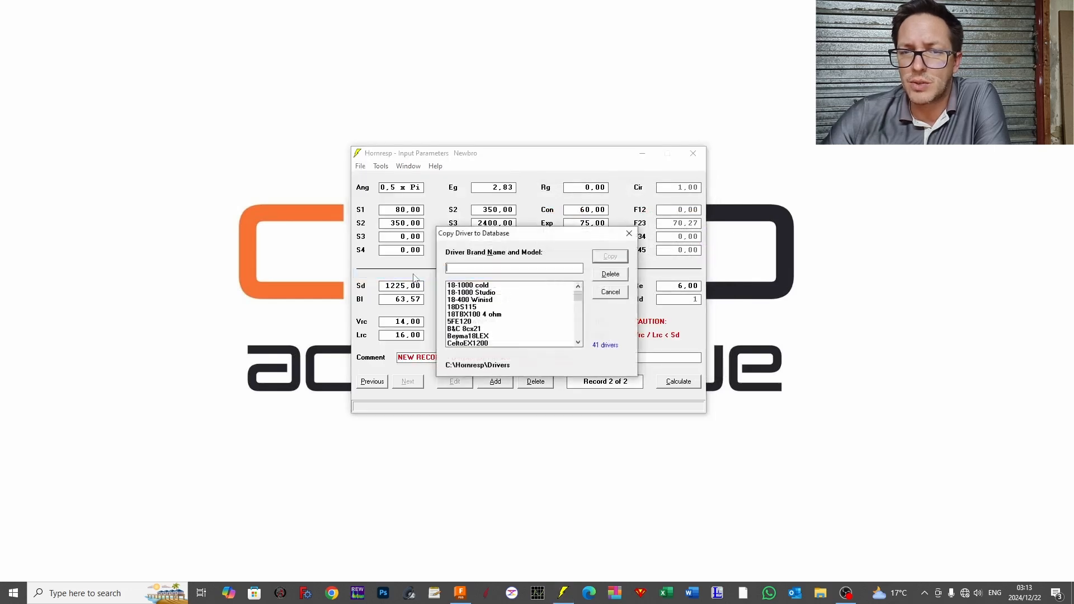
pyautogui.click(496, 265)
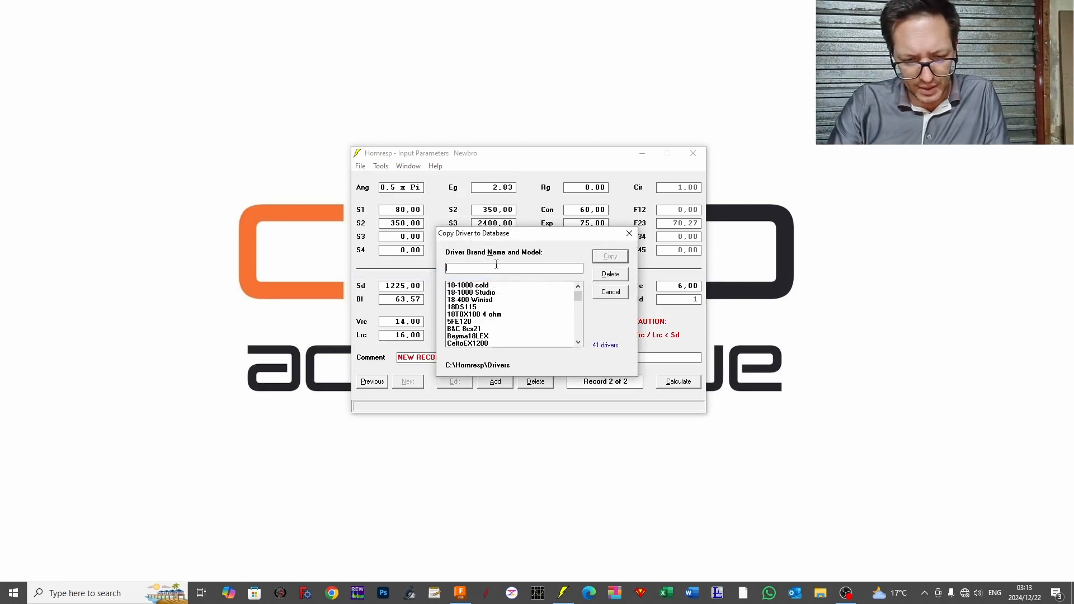
pyautogui.write('newbro')
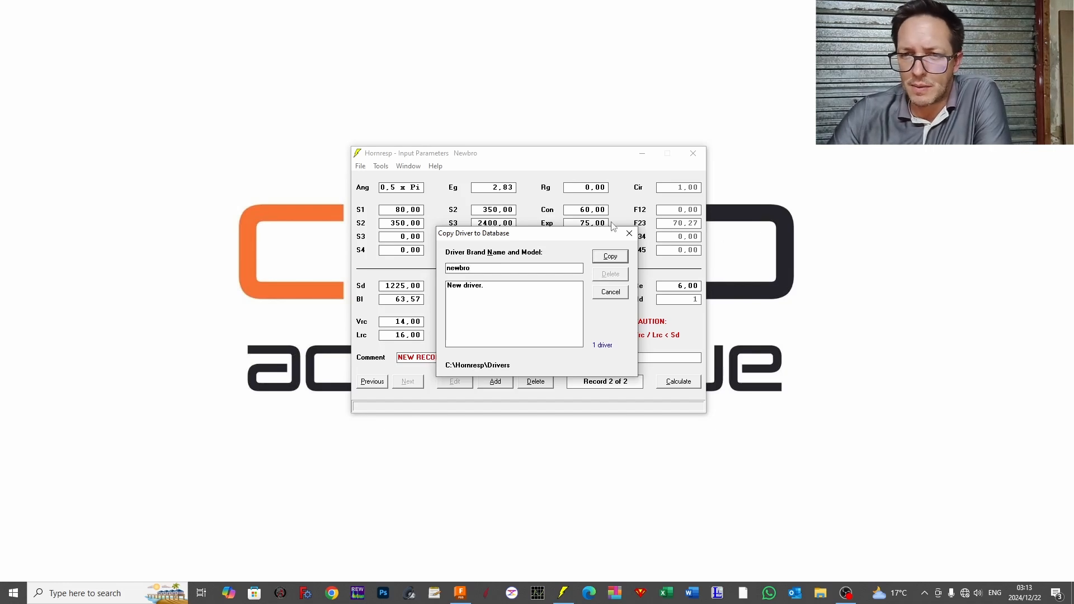
pyautogui.click(614, 258)
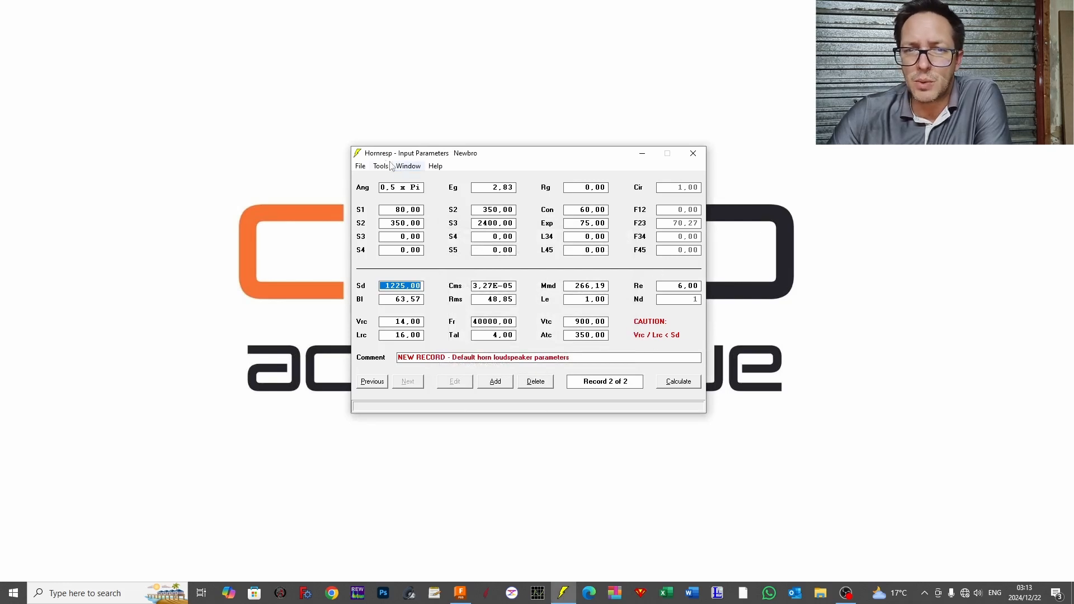
# Step: Paste the "newbro" driver from the database into the current record
pyautogui.click(360, 167)
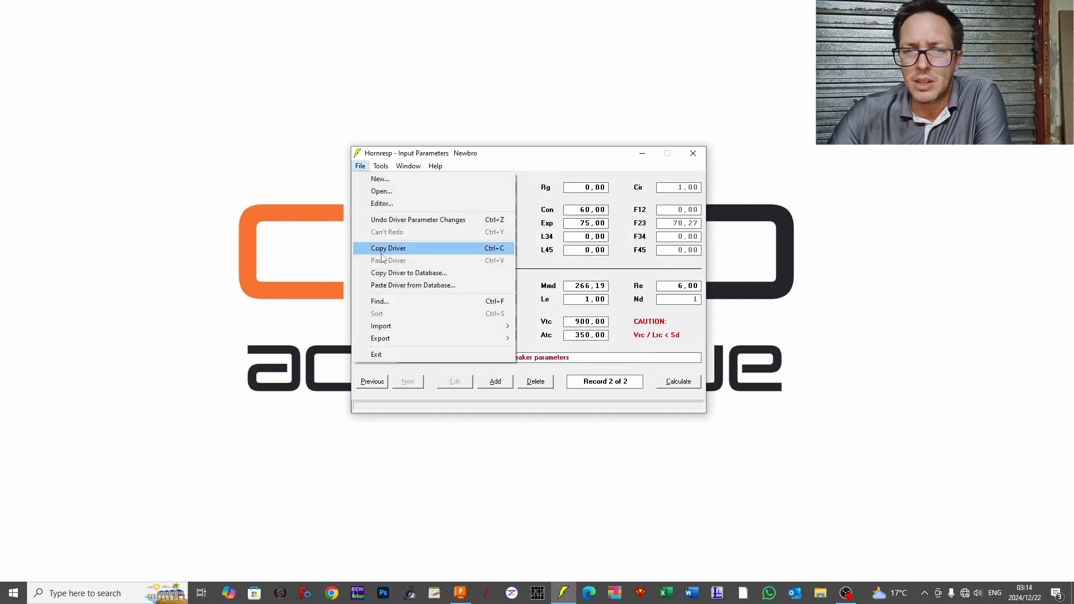
pyautogui.click(400, 286)
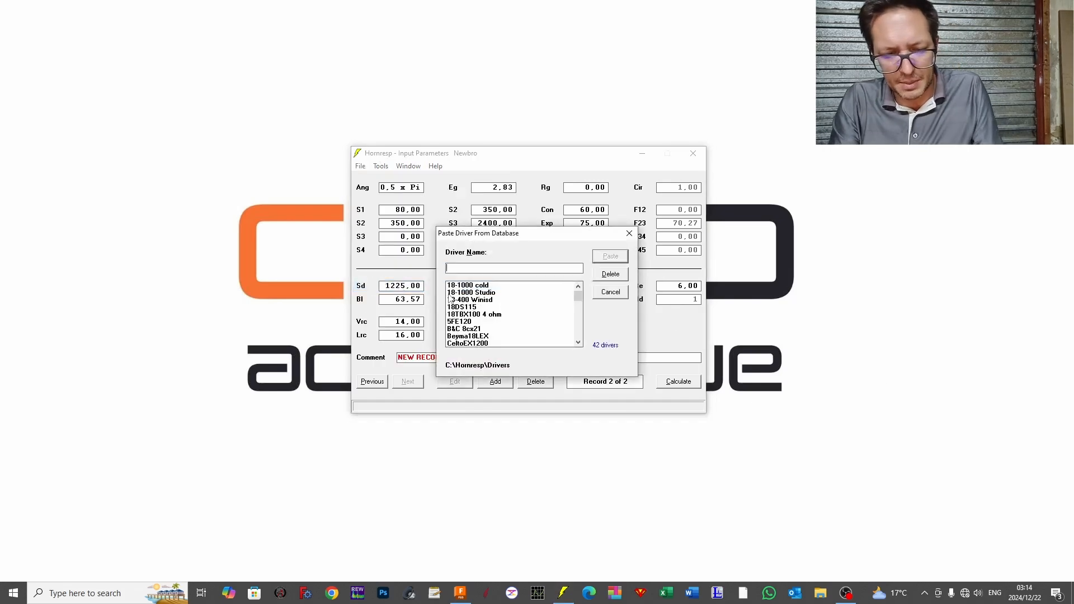
pyautogui.press('n')
pyautogui.click(976, 329)
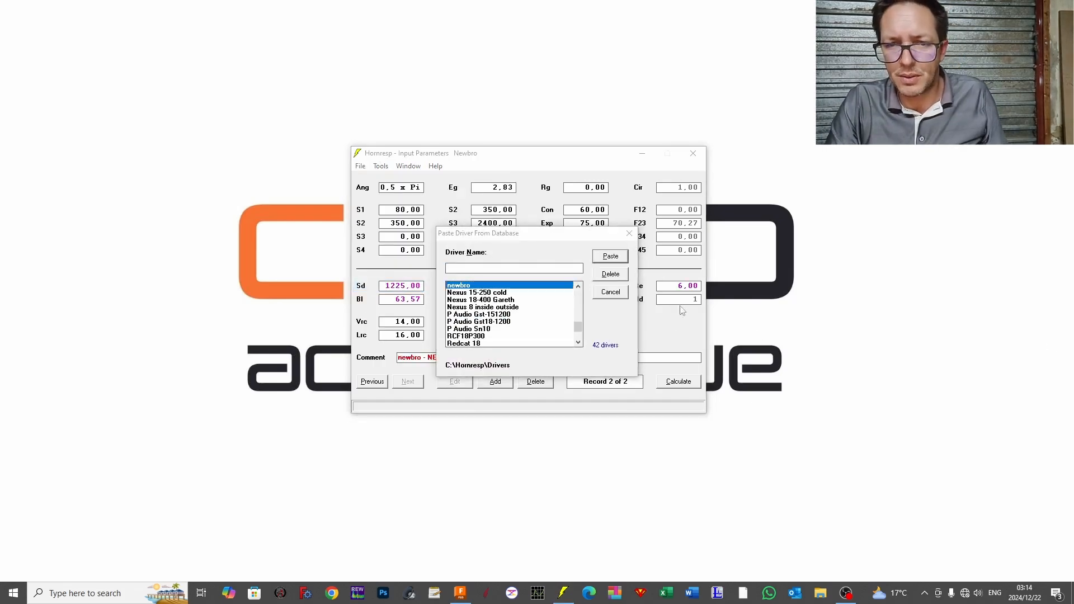
pyautogui.click(471, 286)
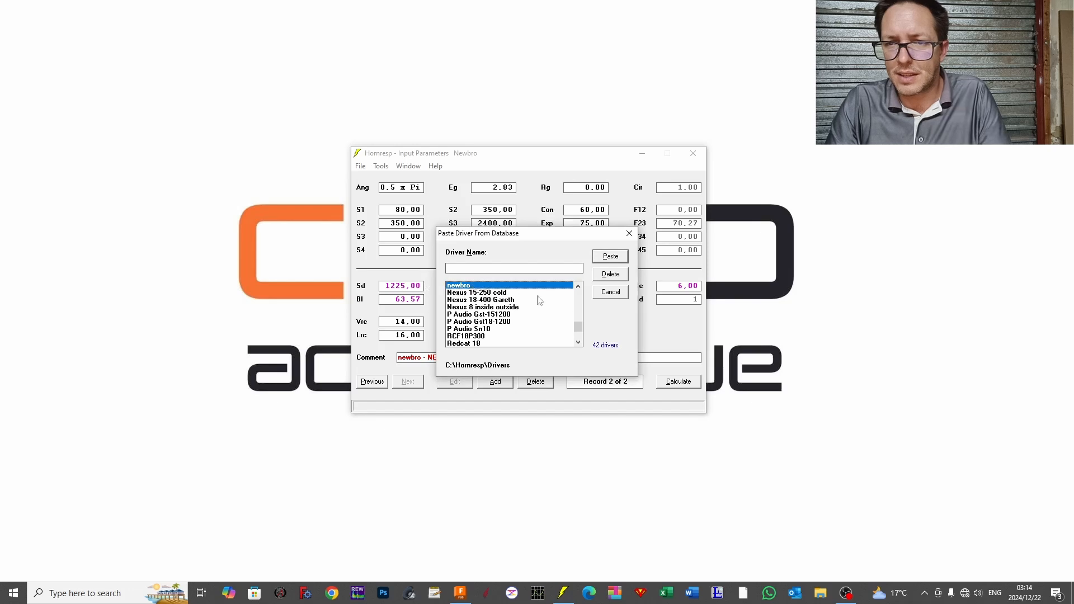
pyautogui.click(610, 256)
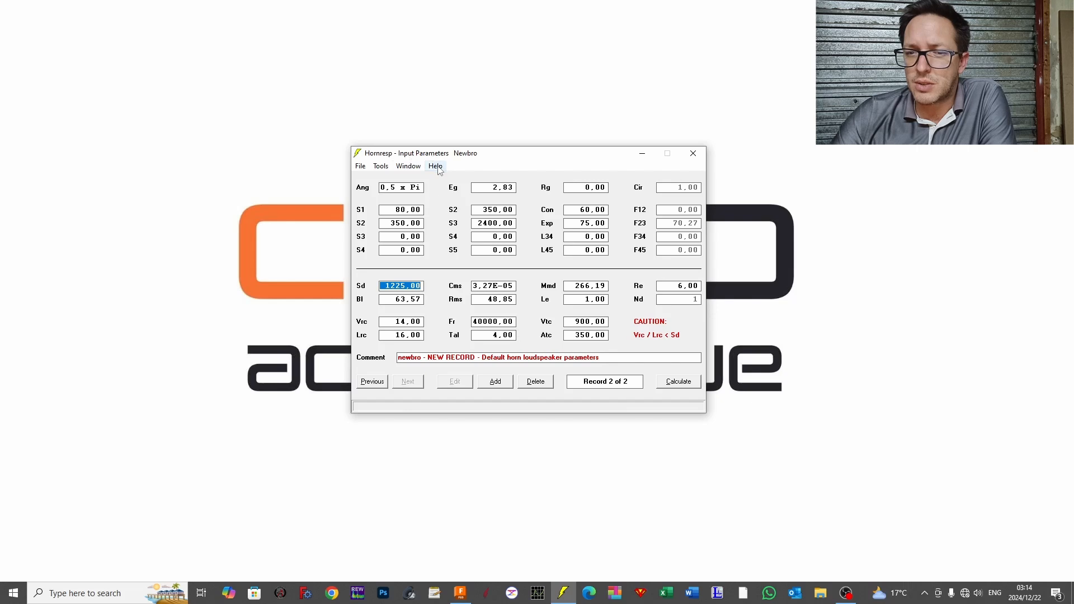
# Step: Delete the newly added record containing the "newbro" driver
pyautogui.click(534, 383)
pyautogui.click(560, 332)
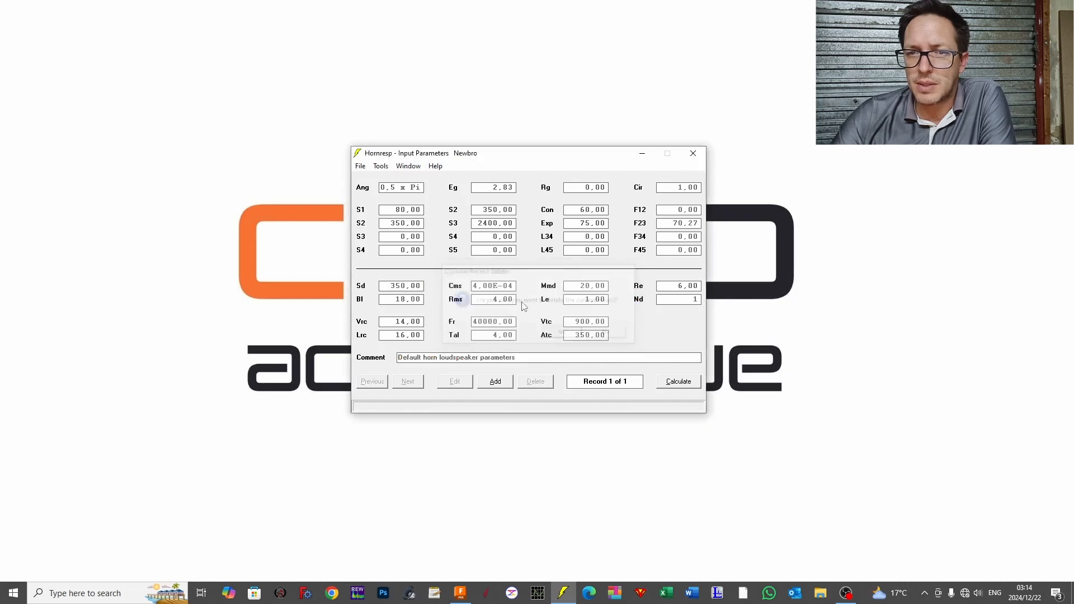
# Step: Start the Input Wizard and choose Half space, Direct radiator and Closed box for the loudspeaker
pyautogui.click(435, 166)
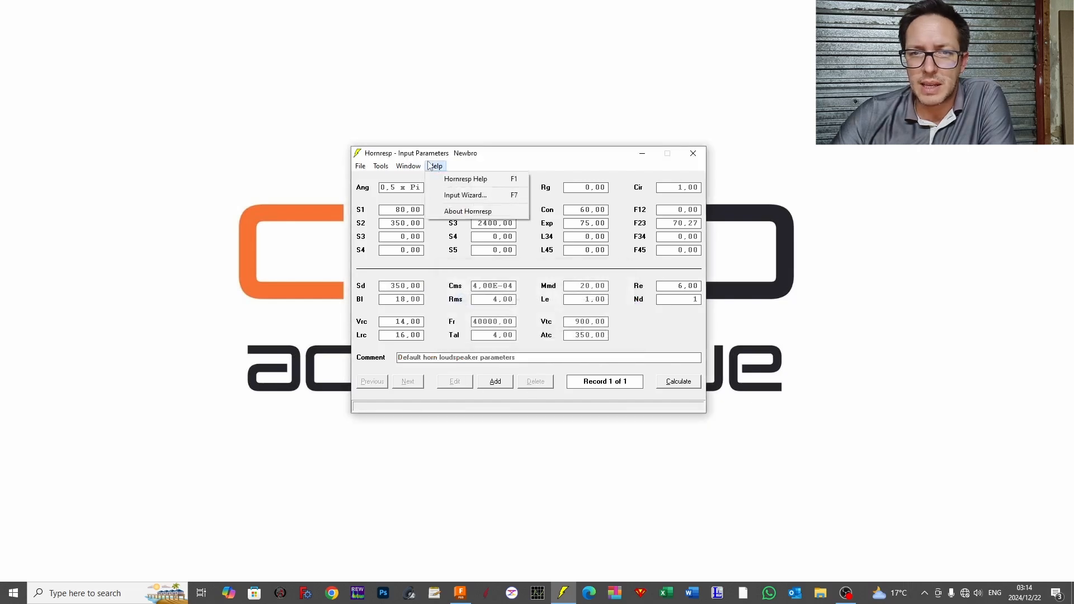
pyautogui.click(464, 195)
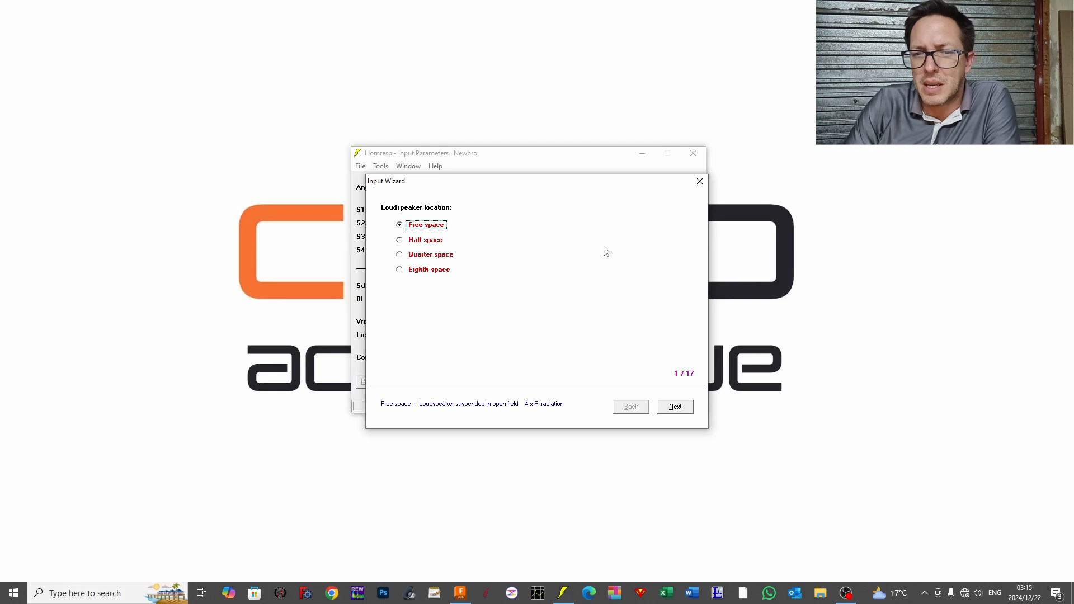
pyautogui.click(427, 242)
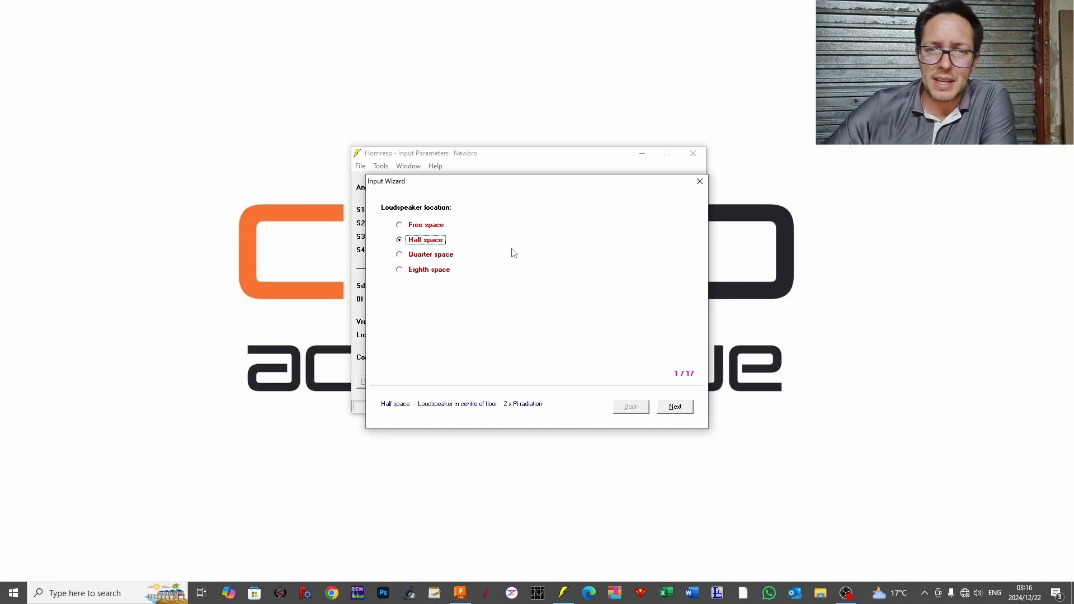
pyautogui.click(675, 407)
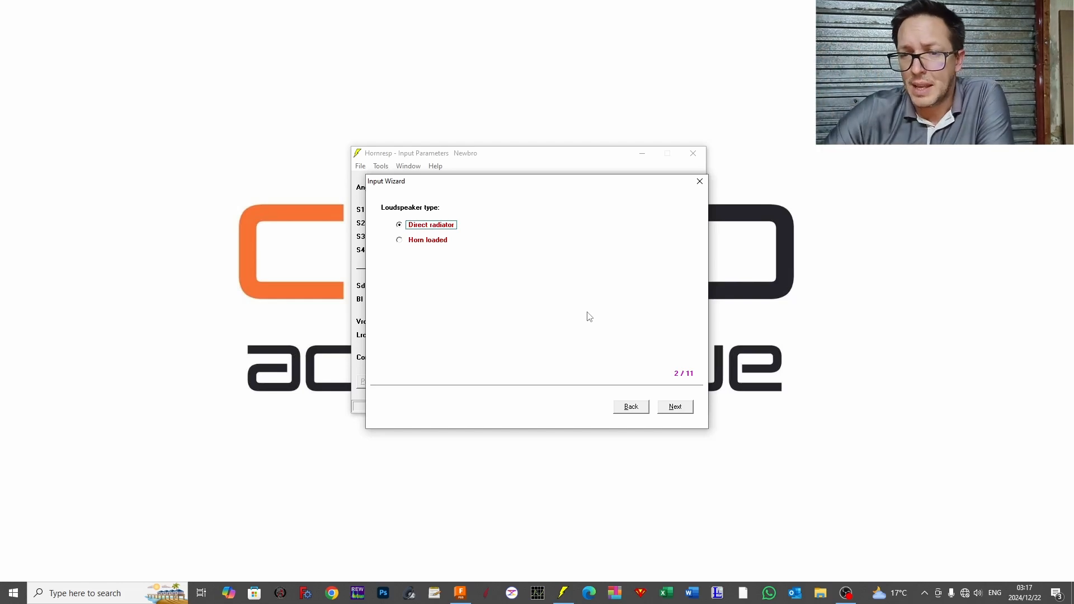
pyautogui.click(674, 414)
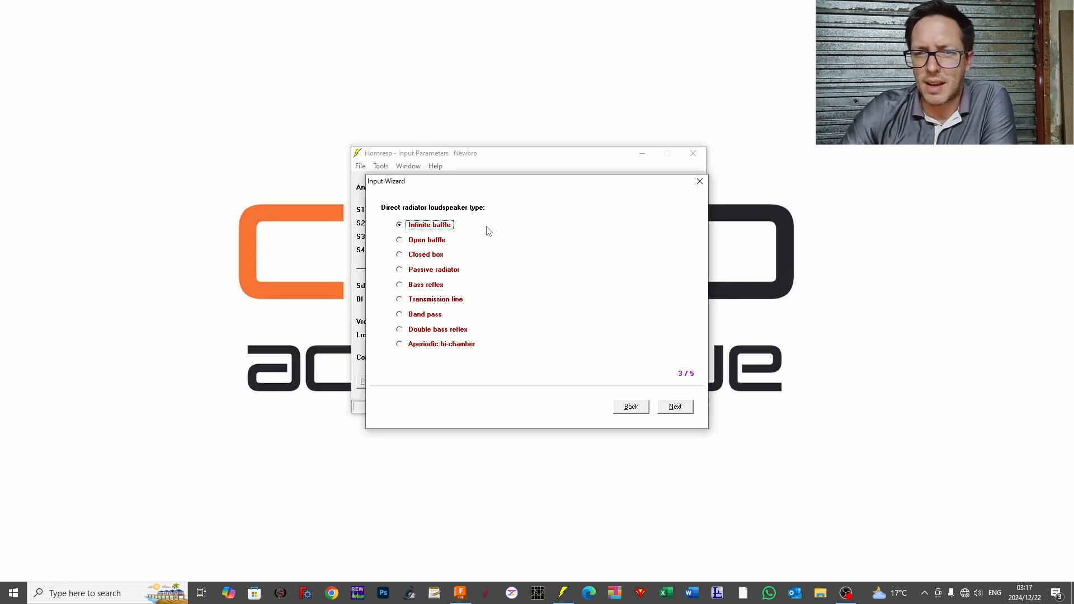
pyautogui.click(399, 256)
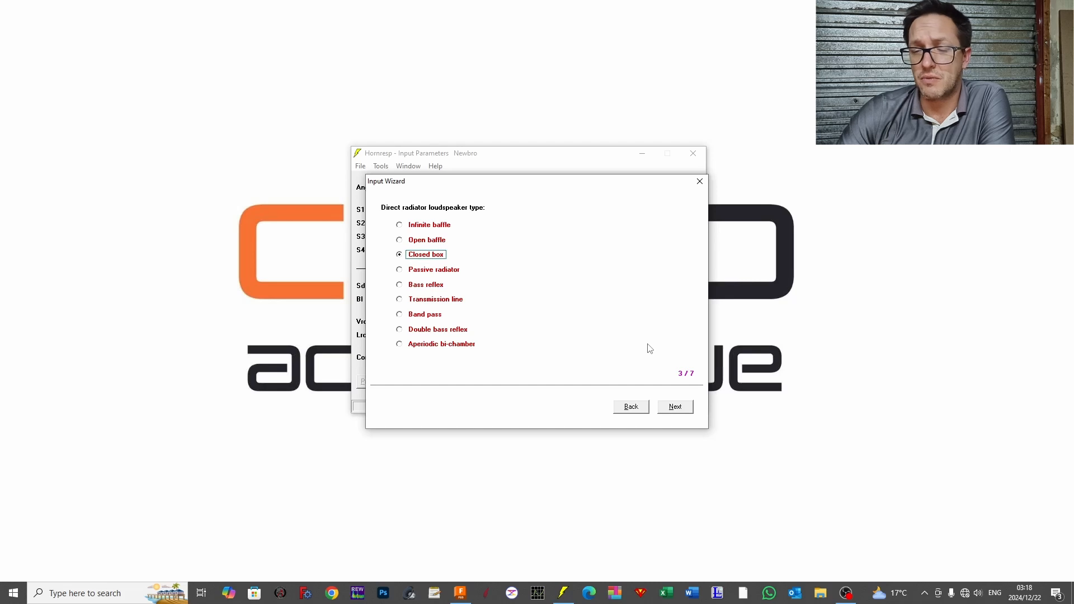
pyautogui.click(675, 407)
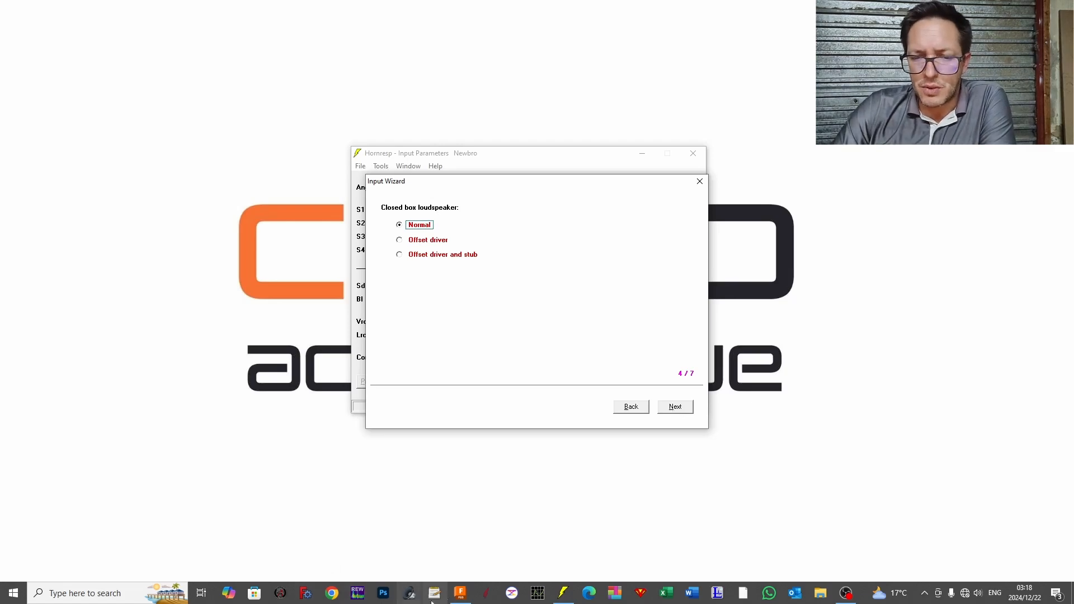
# Step: Switch to Autodesk Fusion and examine the speaker box model with the round driver cutout from several sides
pyautogui.click(459, 593)
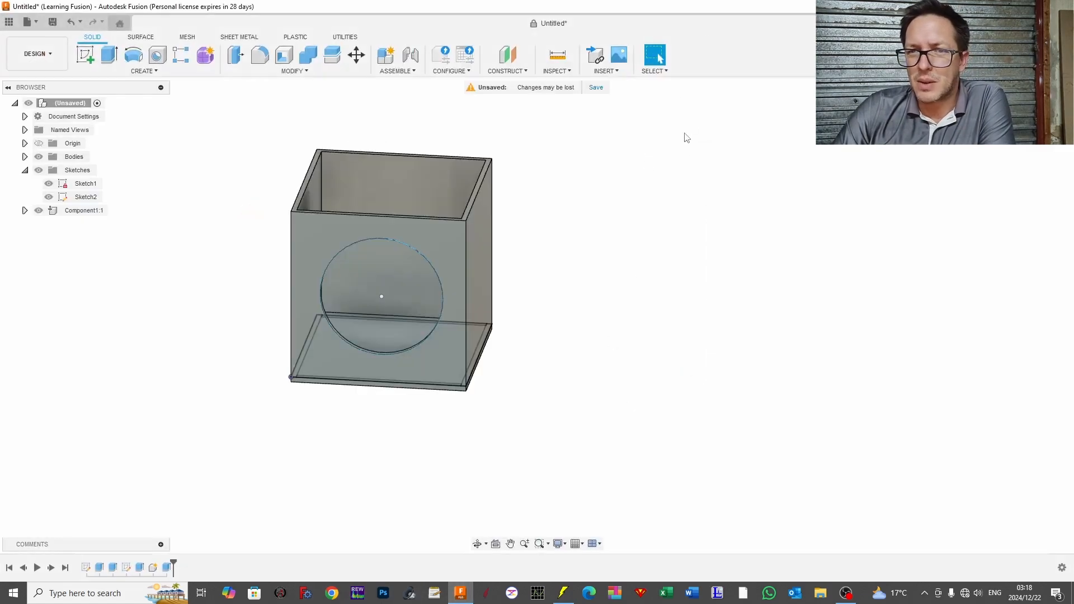
pyautogui.moveTo(540, 235); pyautogui.dragTo(614, 267)
pyautogui.press('Escape')
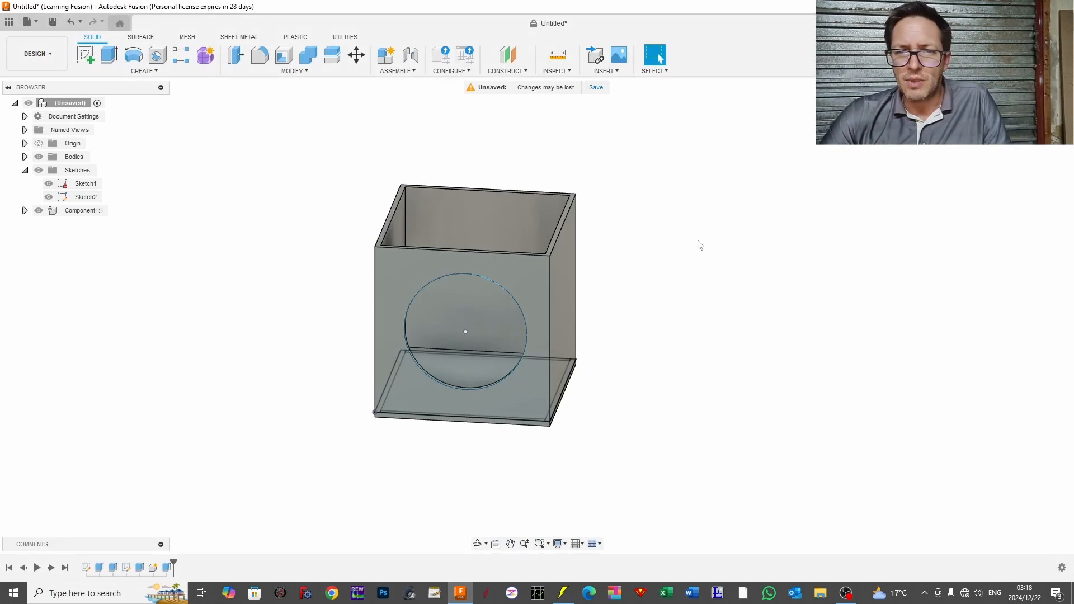
pyautogui.moveTo(697, 242); pyautogui.dragTo(626, 242)
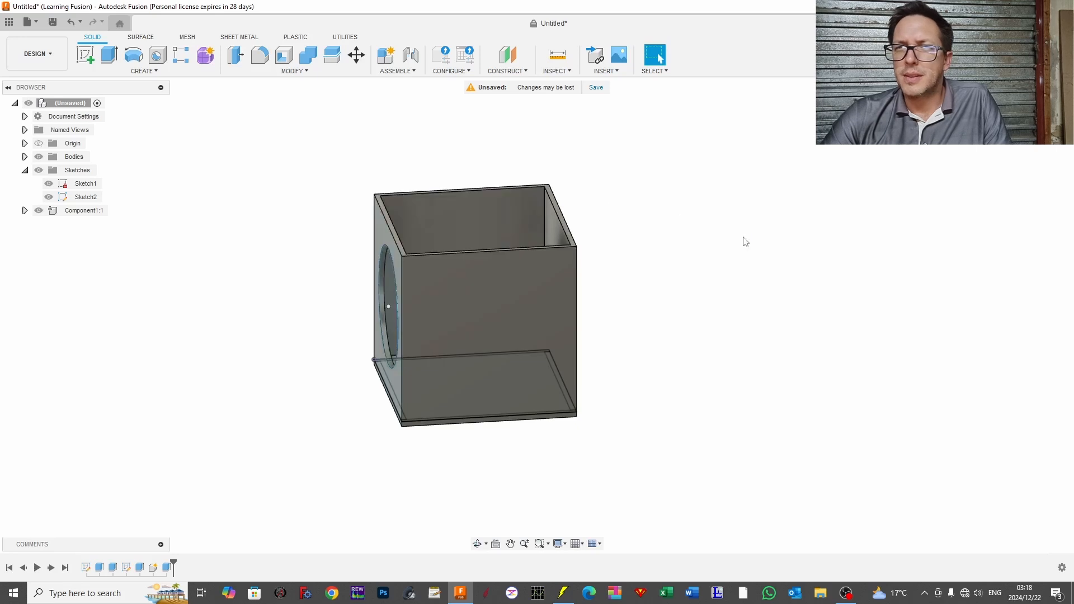
pyautogui.moveTo(743, 240); pyautogui.dragTo(787, 244)
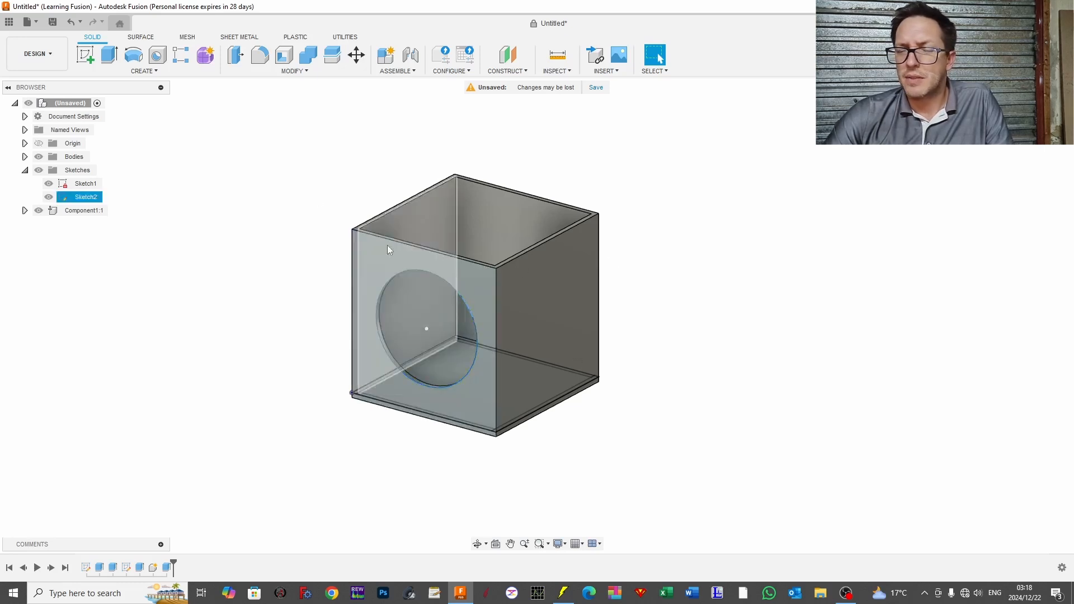
pyautogui.moveTo(689, 279); pyautogui.dragTo(552, 274)
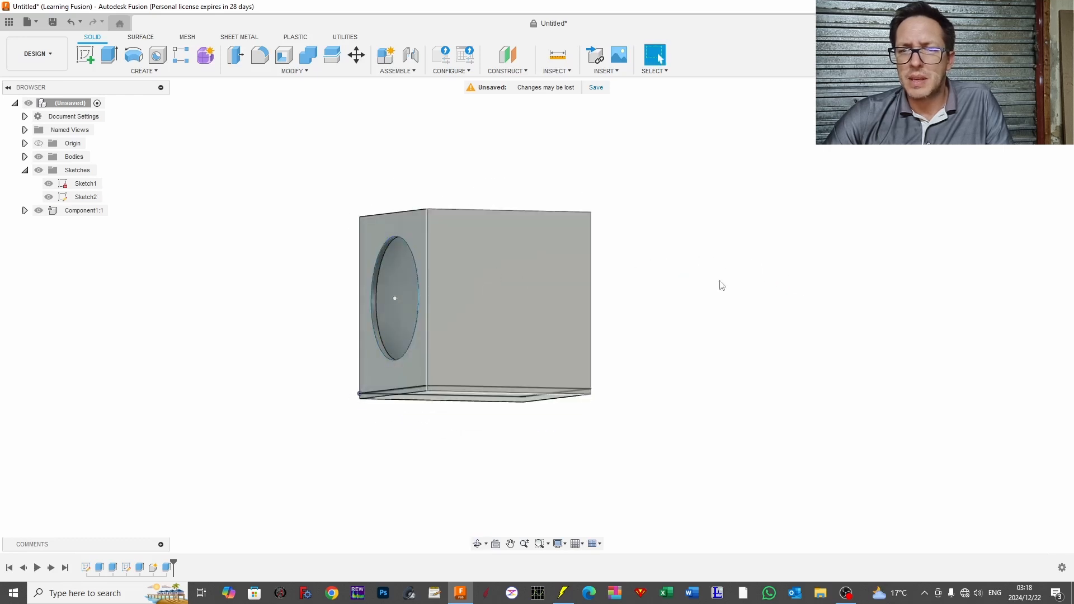
# Step: Examine the box's interior and driver cutout from the front and above, checking the closed box options in Hornresp's Input Wizard in between
pyautogui.moveTo(719, 283); pyautogui.dragTo(679, 302)
pyautogui.moveTo(734, 350); pyautogui.dragTo(875, 345)
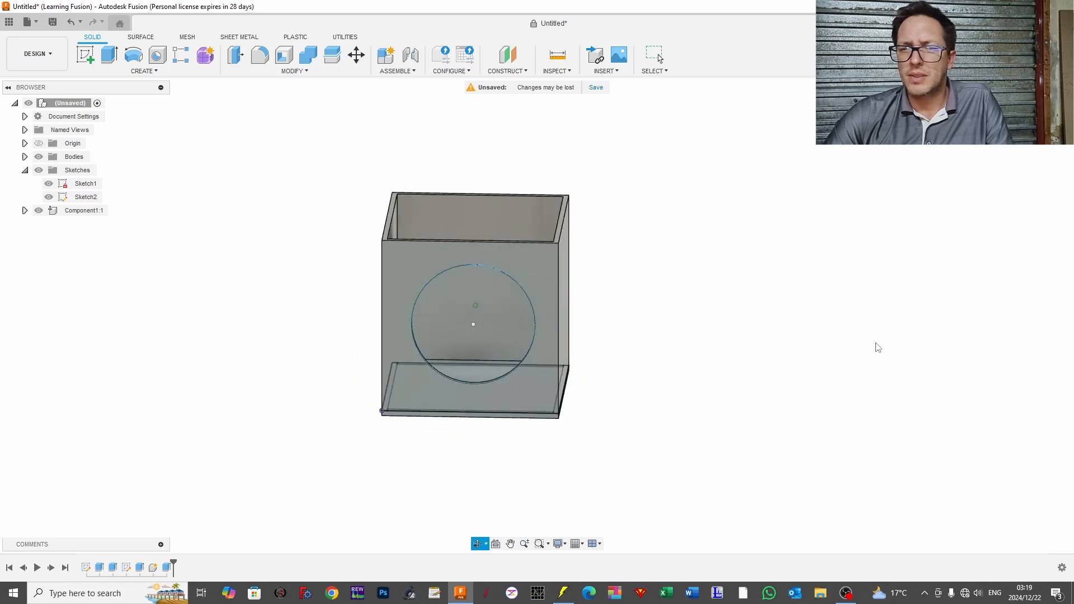
pyautogui.press('Escape')
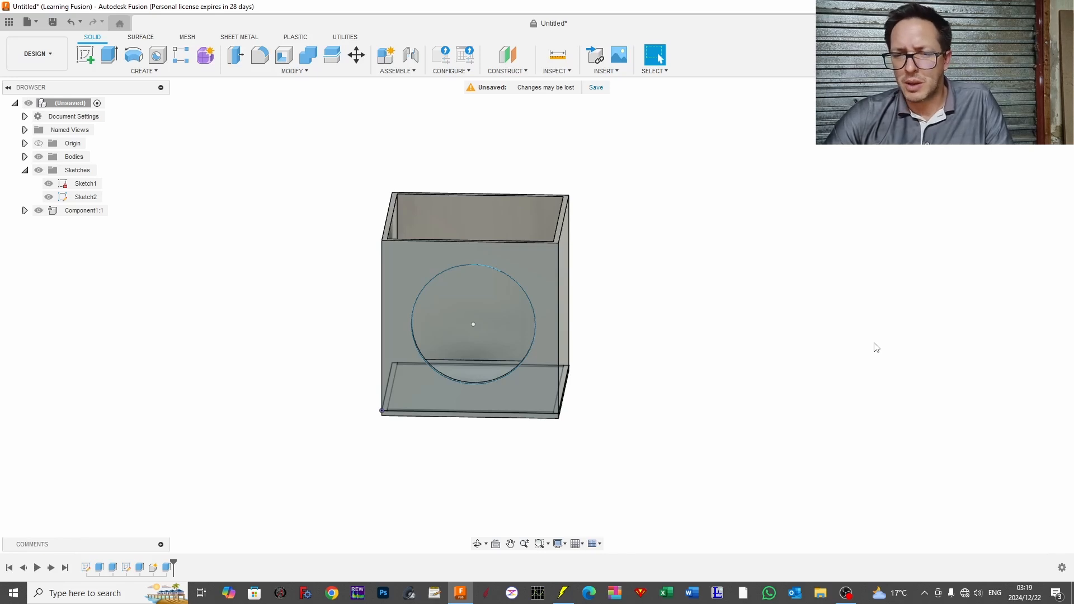
pyautogui.click(562, 594)
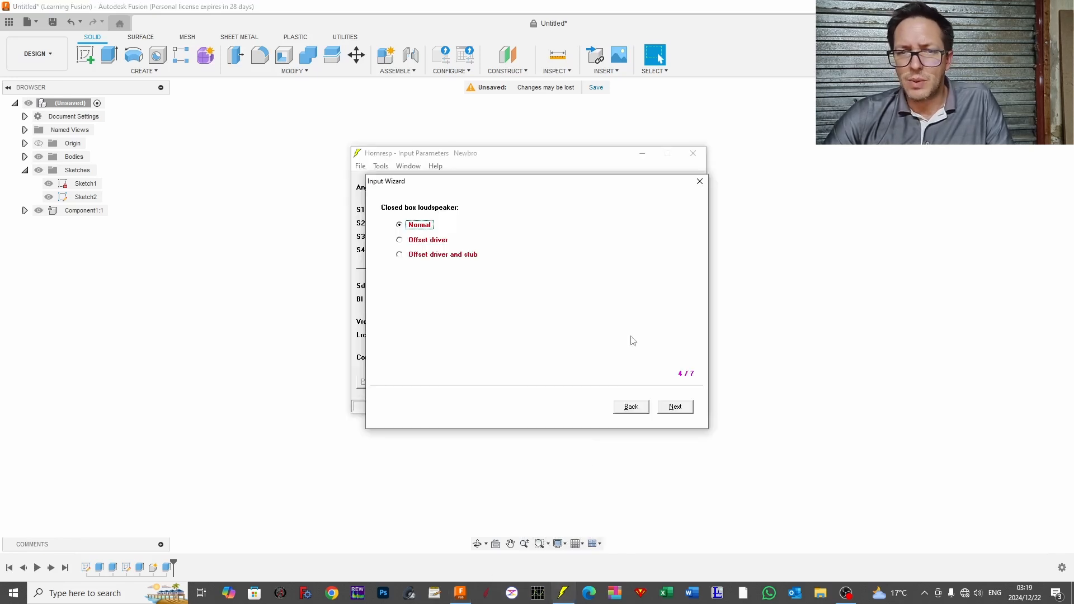
pyautogui.click(775, 45)
pyautogui.moveTo(694, 275); pyautogui.dragTo(686, 275)
pyautogui.press('Escape')
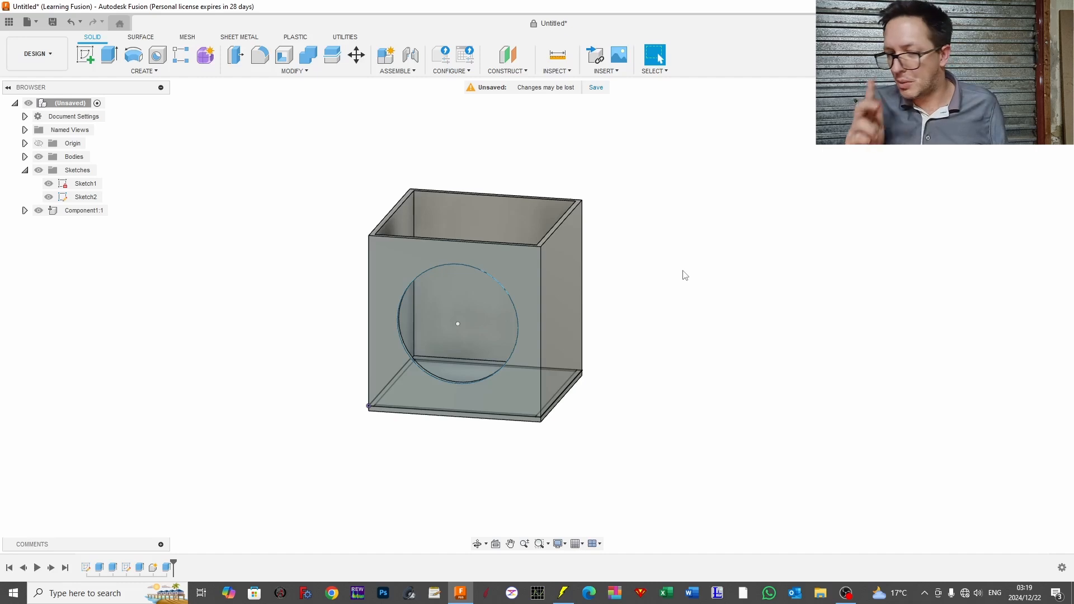
pyautogui.moveTo(685, 275); pyautogui.dragTo(665, 310)
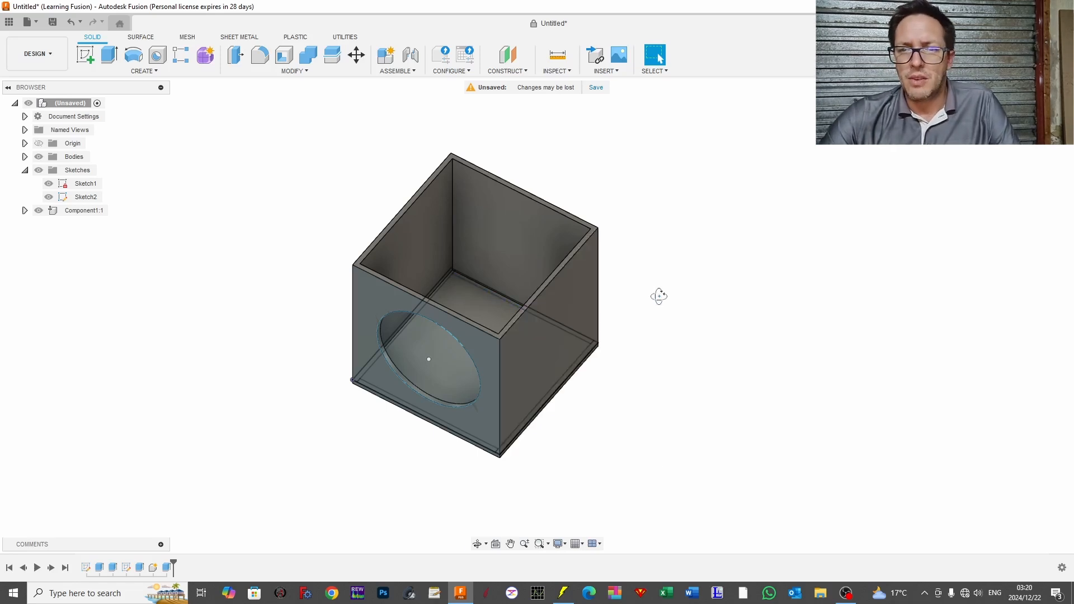
pyautogui.moveTo(657, 295); pyautogui.dragTo(681, 263)
pyautogui.press('Escape')
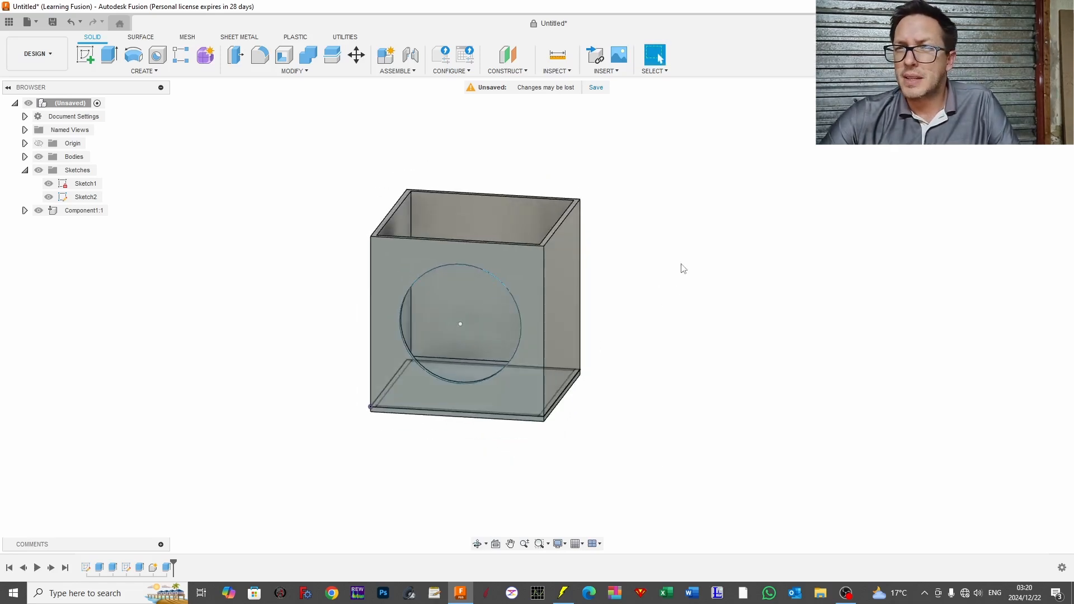
# Step: Set the box's height user parameter to 1200 mm
pyautogui.click(283, 72)
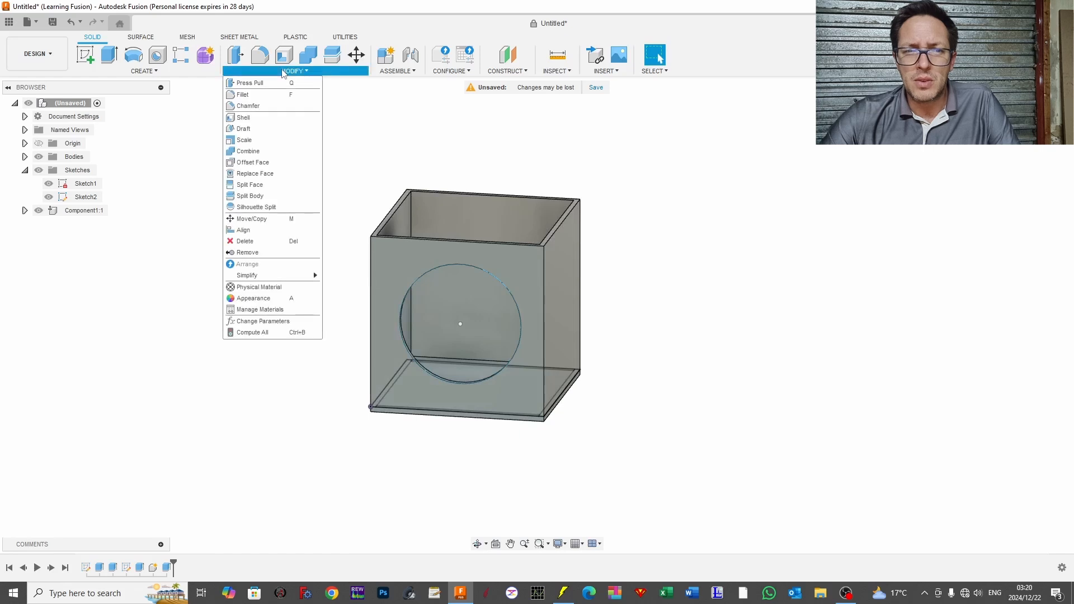
pyautogui.click(264, 322)
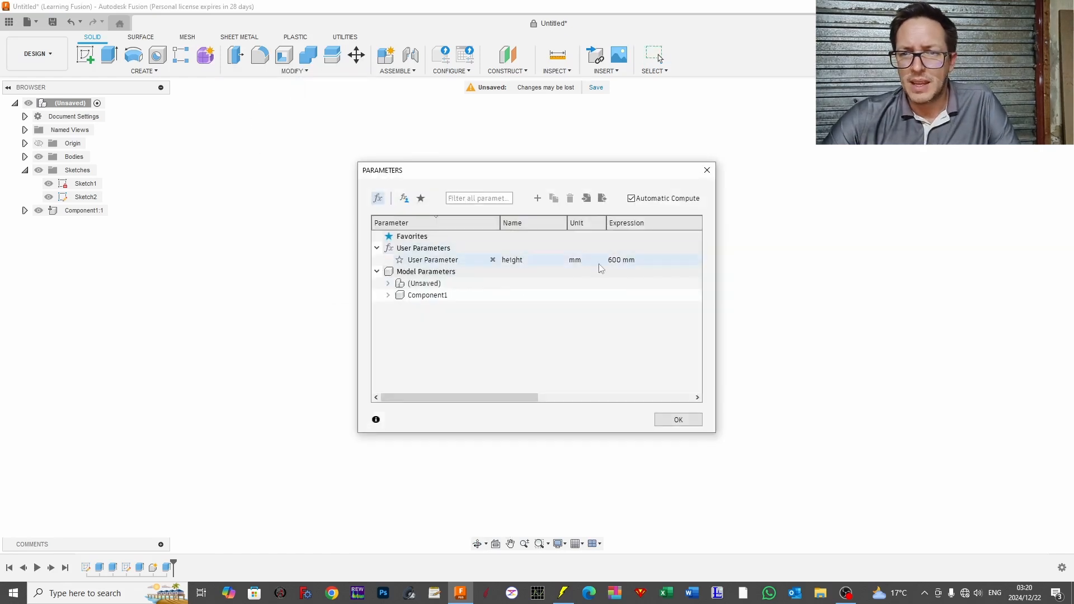
pyautogui.click(613, 263)
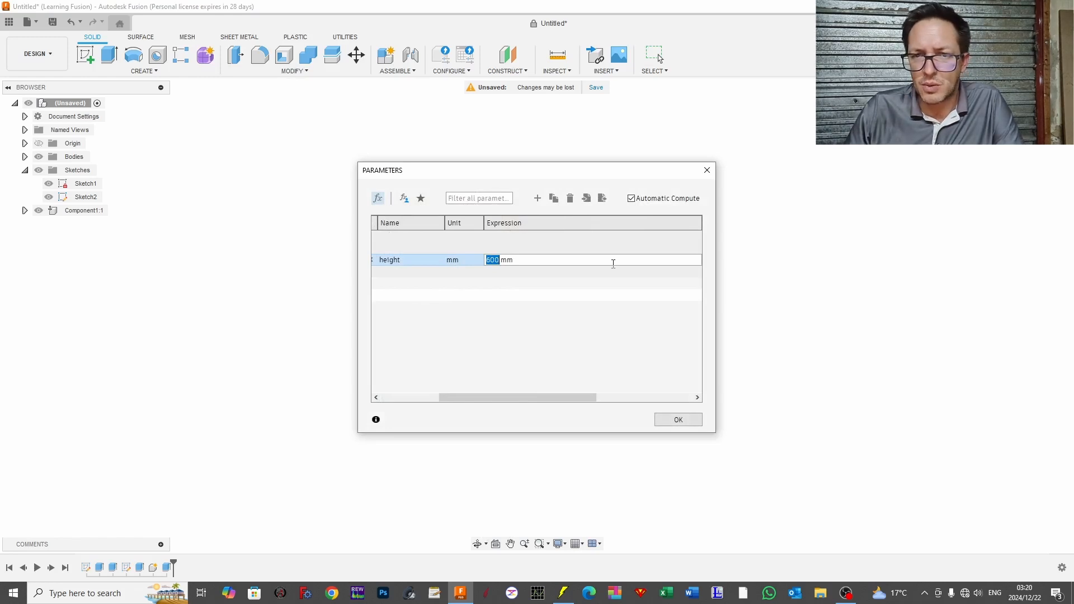
pyautogui.write('1200')
pyautogui.press('Return')
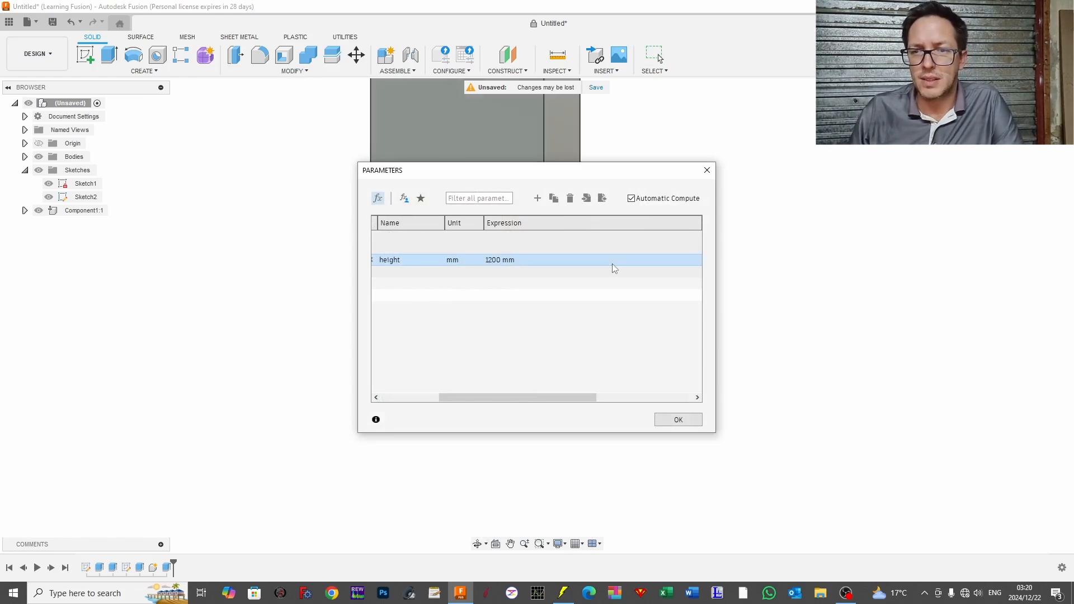
pyautogui.click(678, 420)
pyautogui.scroll(-3, 698, 223)
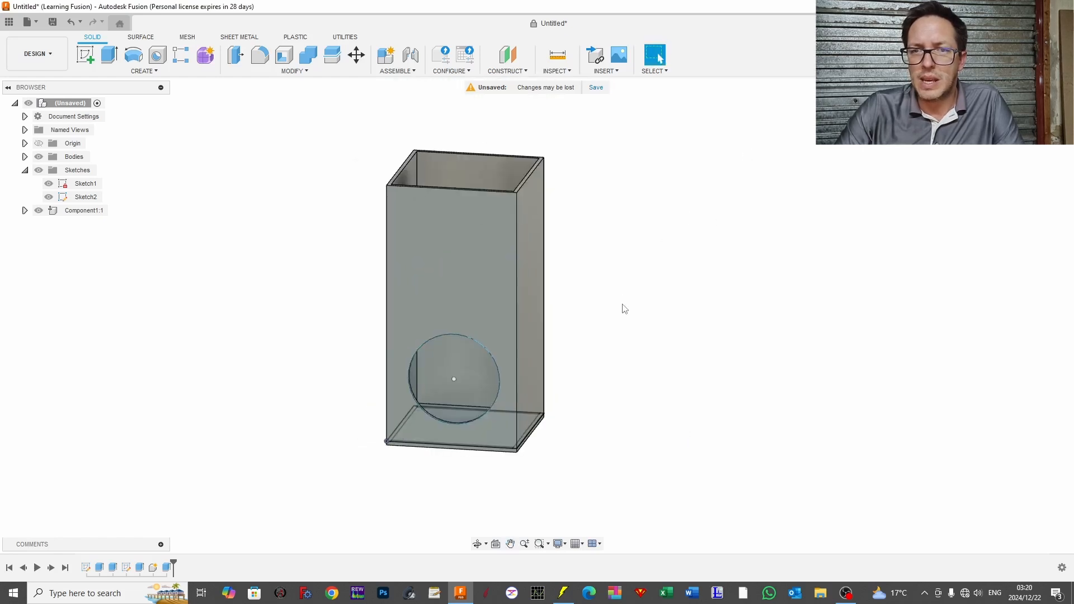
pyautogui.moveTo(622, 305); pyautogui.dragTo(628, 297)
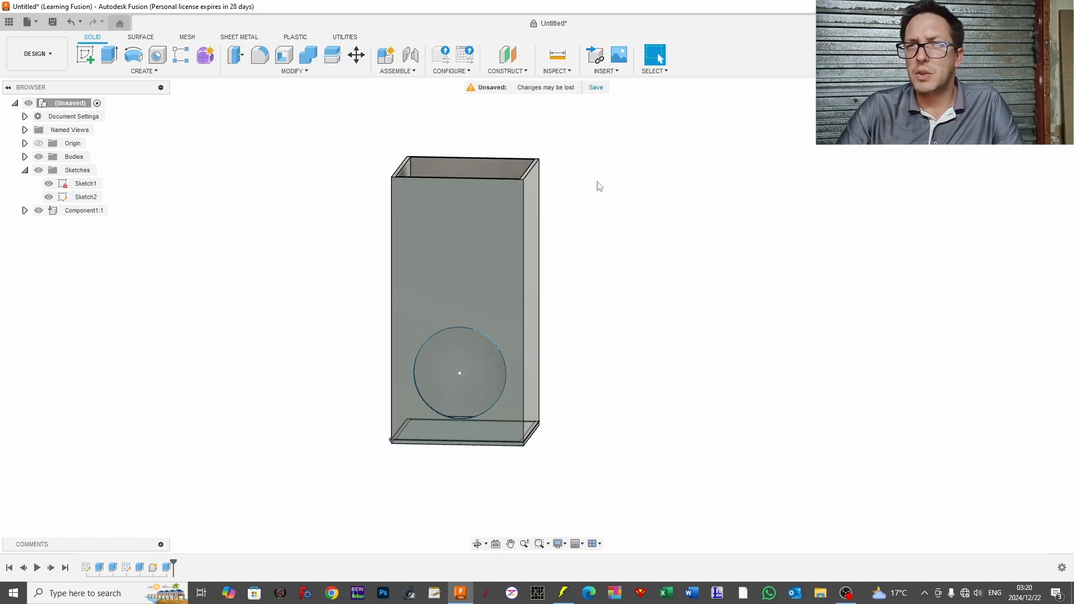
# Step: Edit Sketch2 to move the driver circle up the front panel to about X 344 mm, Z 944 mm
pyautogui.click(457, 382)
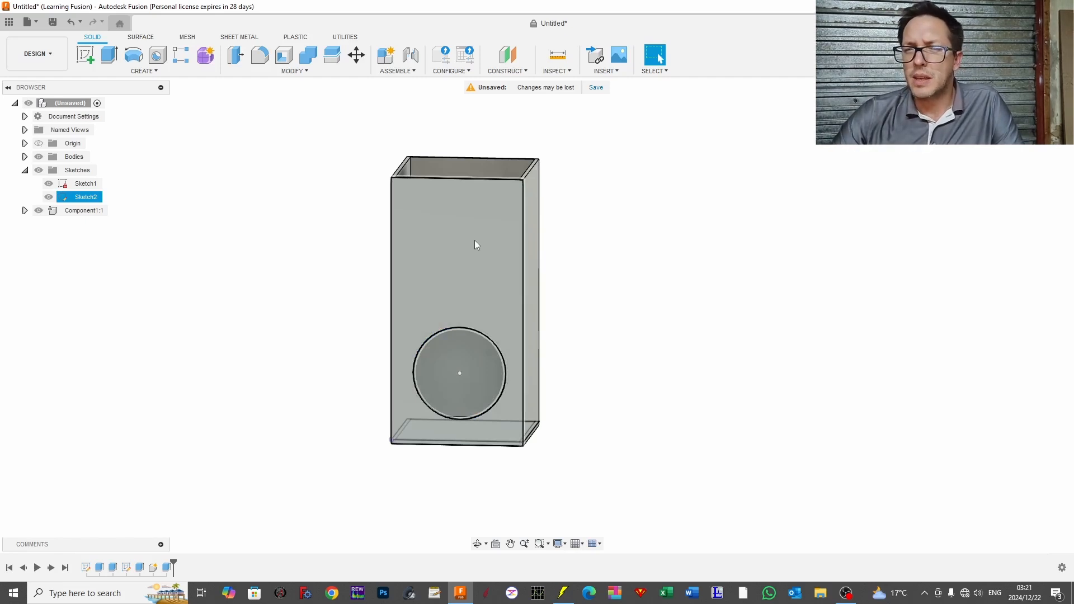
pyautogui.click(90, 197)
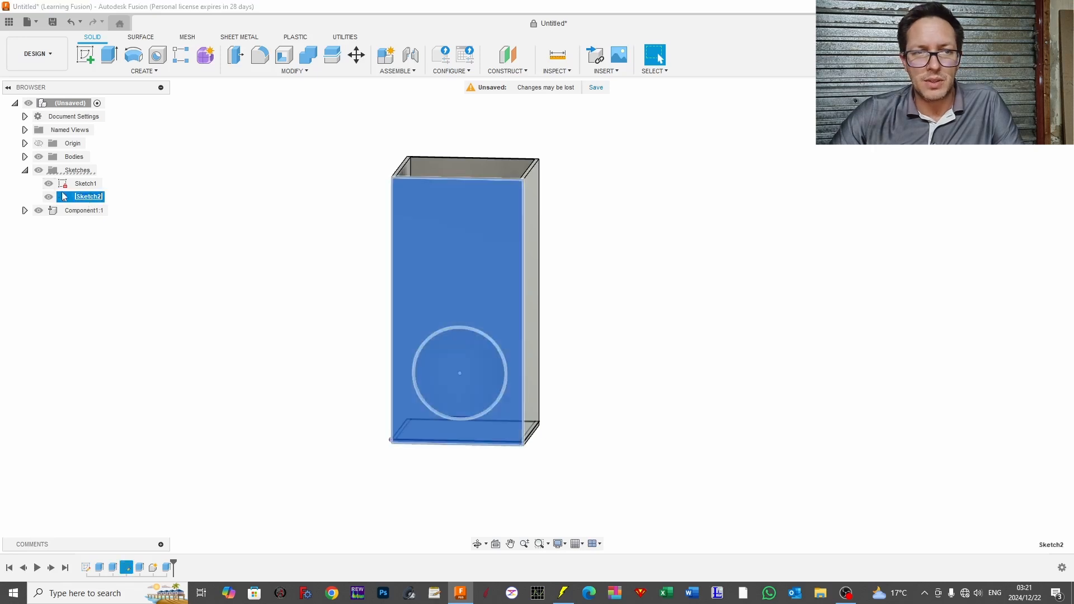
pyautogui.doubleClick(65, 199)
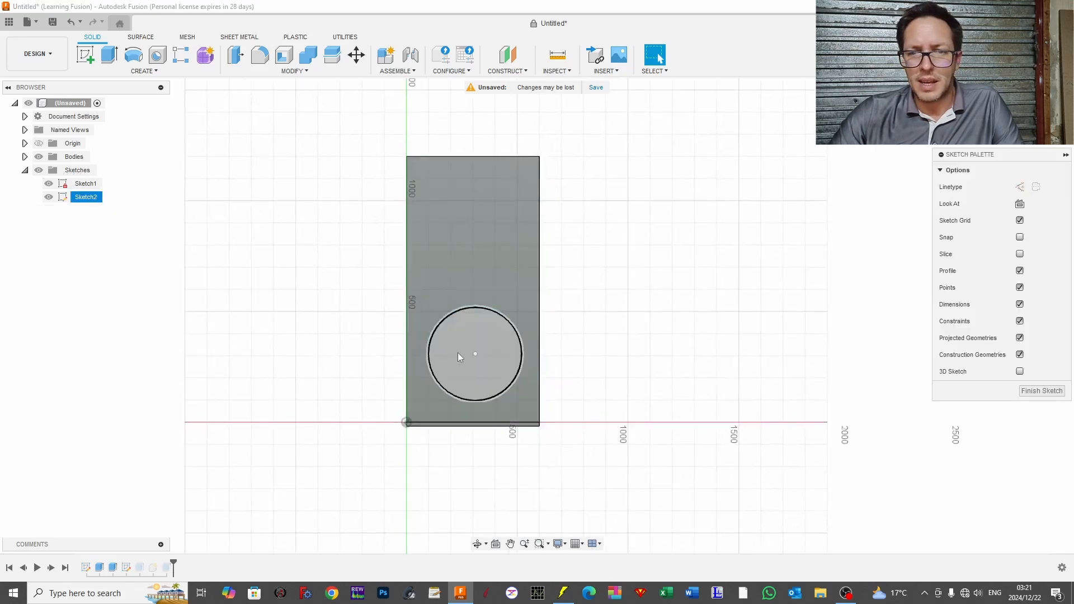
pyautogui.moveTo(475, 354); pyautogui.dragTo(483, 213)
pyautogui.click(808, 57)
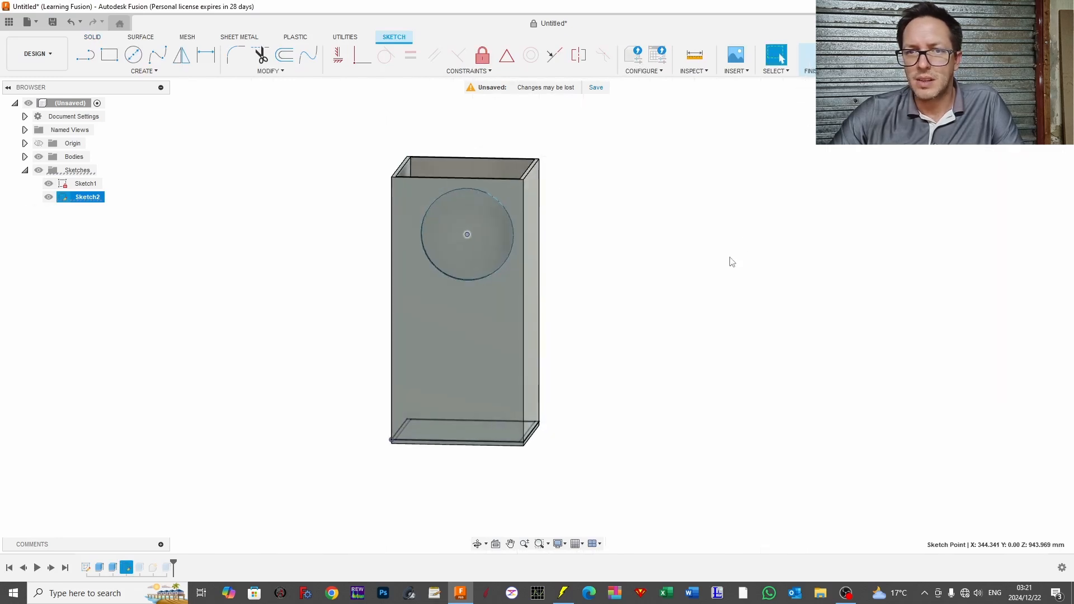
pyautogui.moveTo(719, 258); pyautogui.dragTo(700, 270)
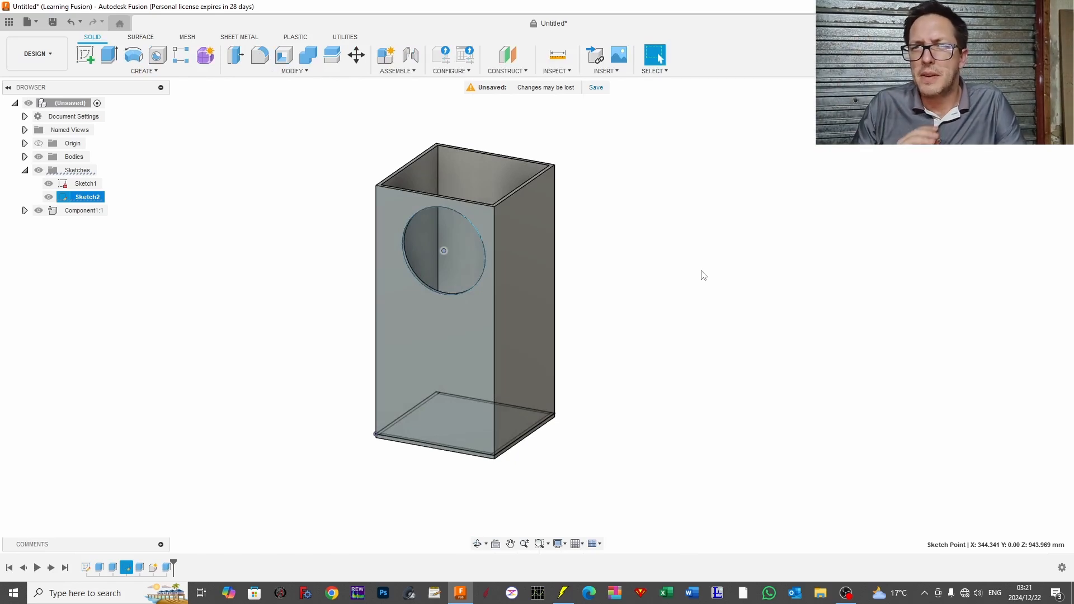
# Step: Undo the driver circle's move in Sketch2 and finish the sketch
pyautogui.hotkey('ctrl', 'z')
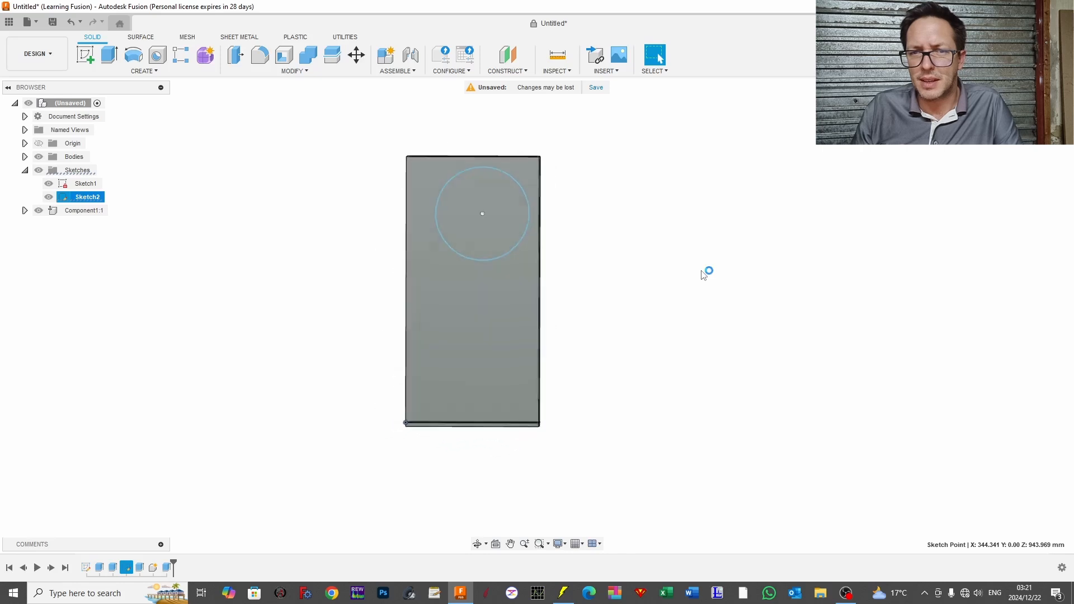
pyautogui.hotkey('ctrl', 'z')
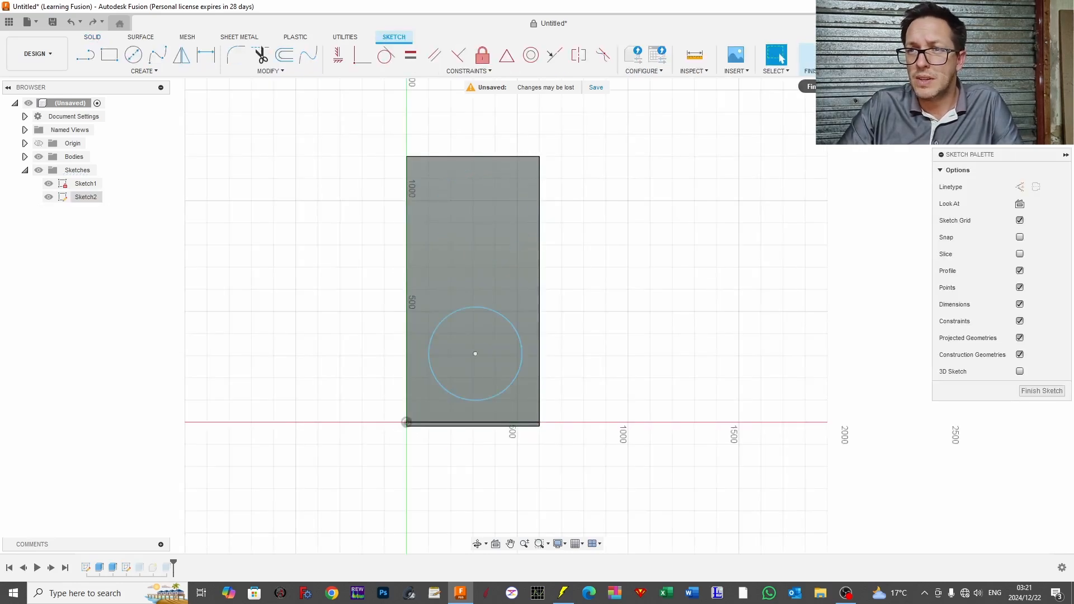
pyautogui.click(807, 58)
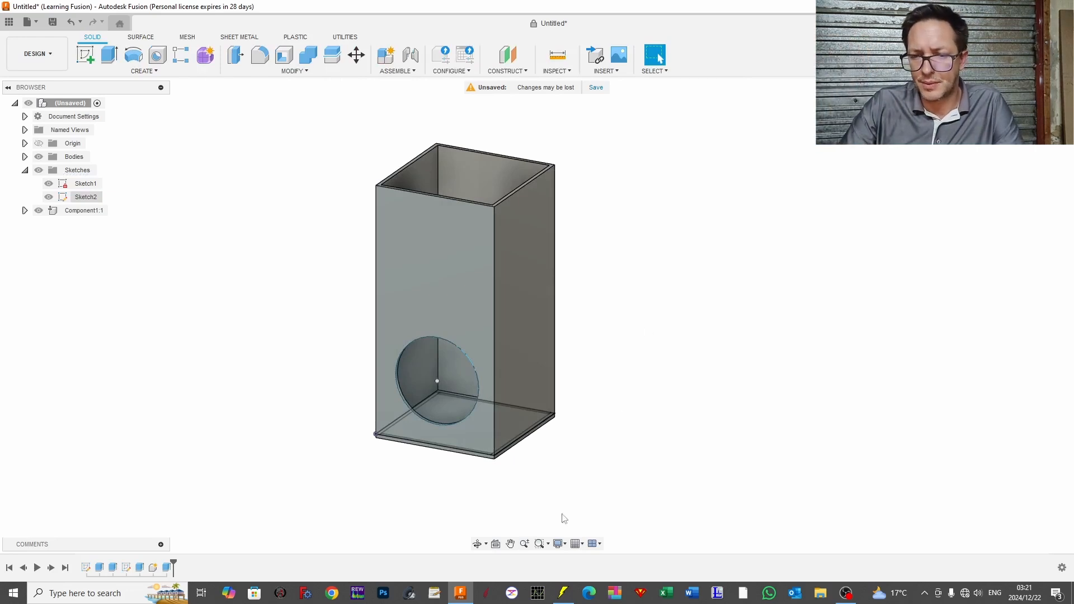
# Step: Switch to Hornresp and choose Offset driver and stub for the closed box loudspeaker
pyautogui.click(563, 592)
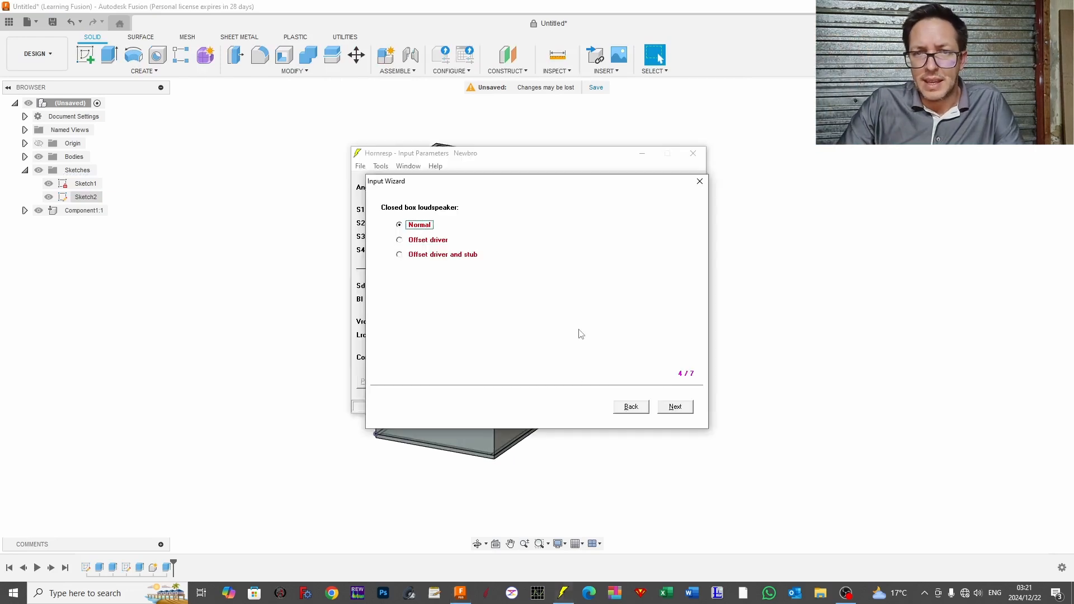
pyautogui.click(459, 255)
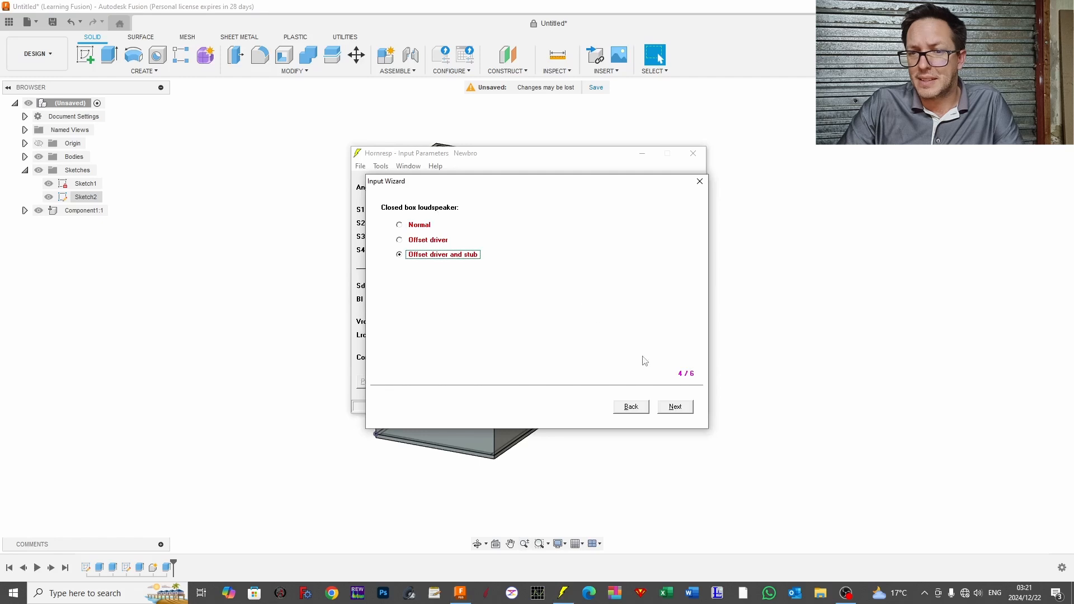
# Step: Switch back to Autodesk Fusion and hide Sketch2, the sketch with the driver circle
pyautogui.click(752, 13)
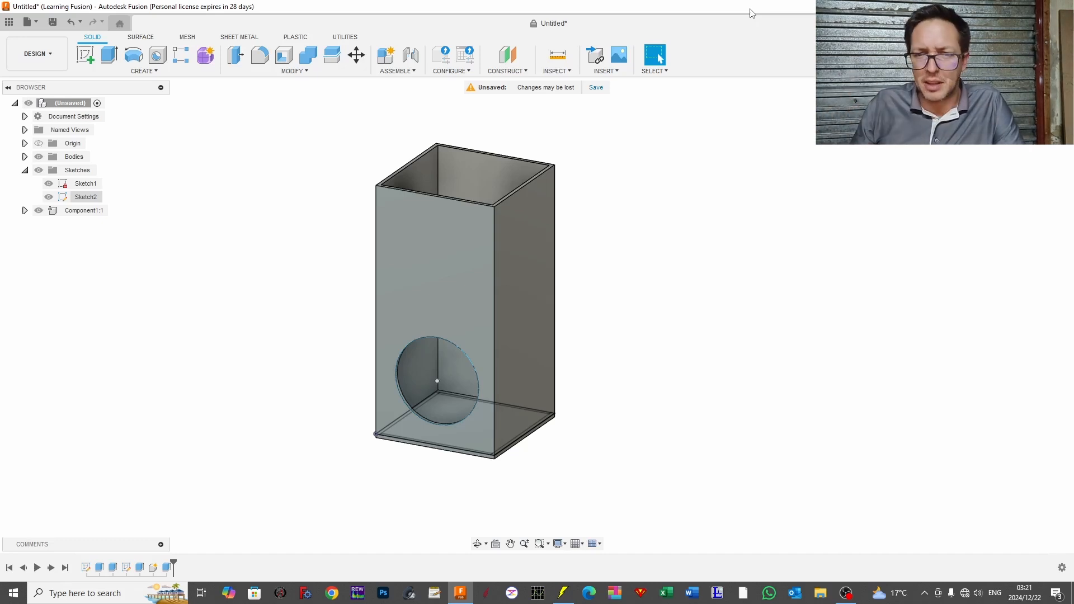
pyautogui.click(435, 385)
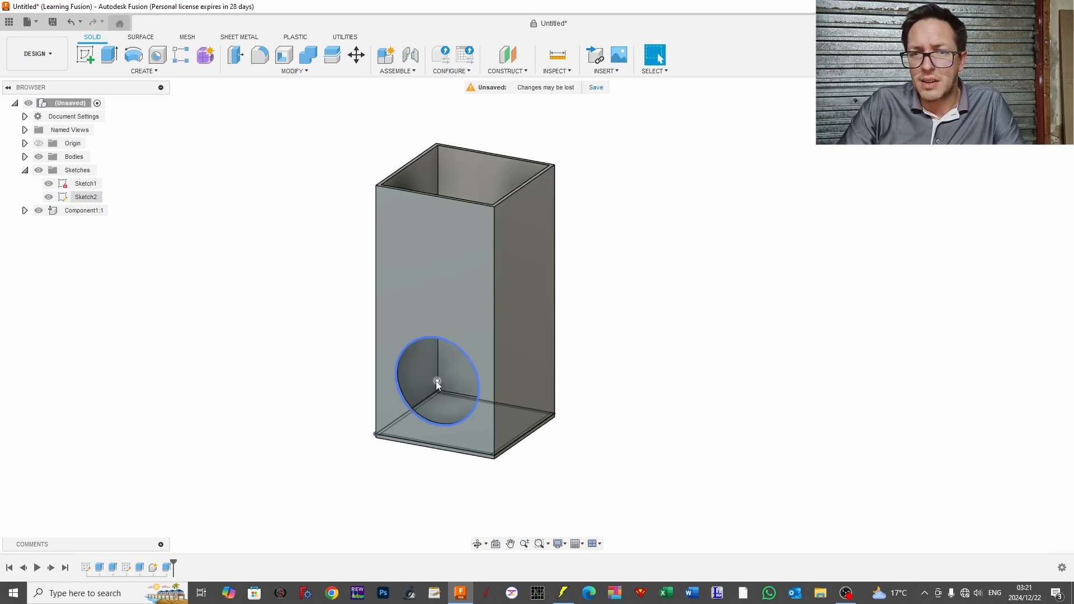
pyautogui.click(442, 365)
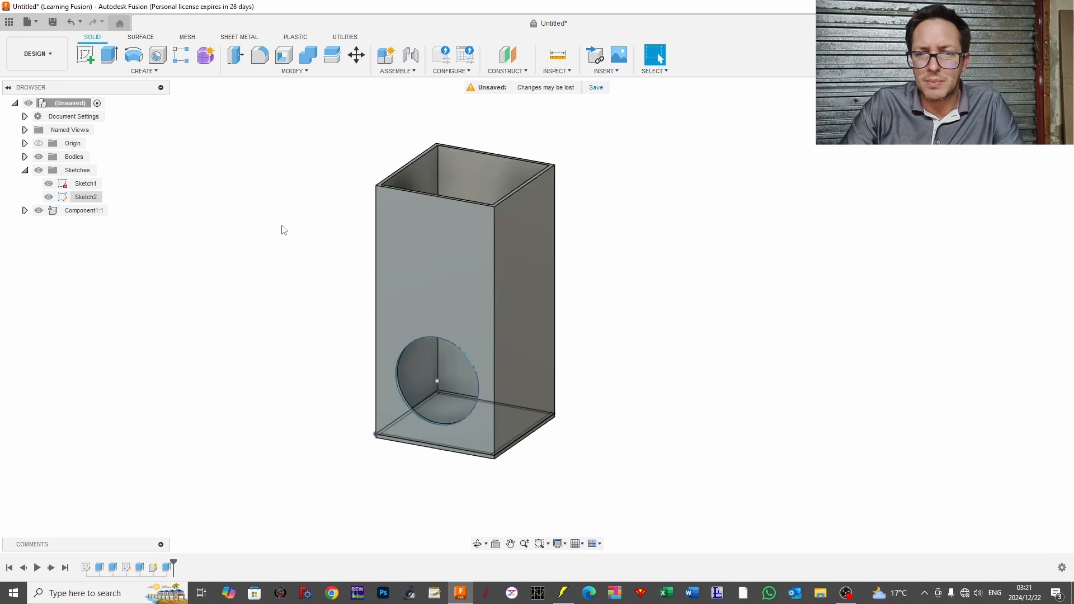
pyautogui.moveTo(281, 230); pyautogui.dragTo(408, 351)
pyautogui.press('Escape')
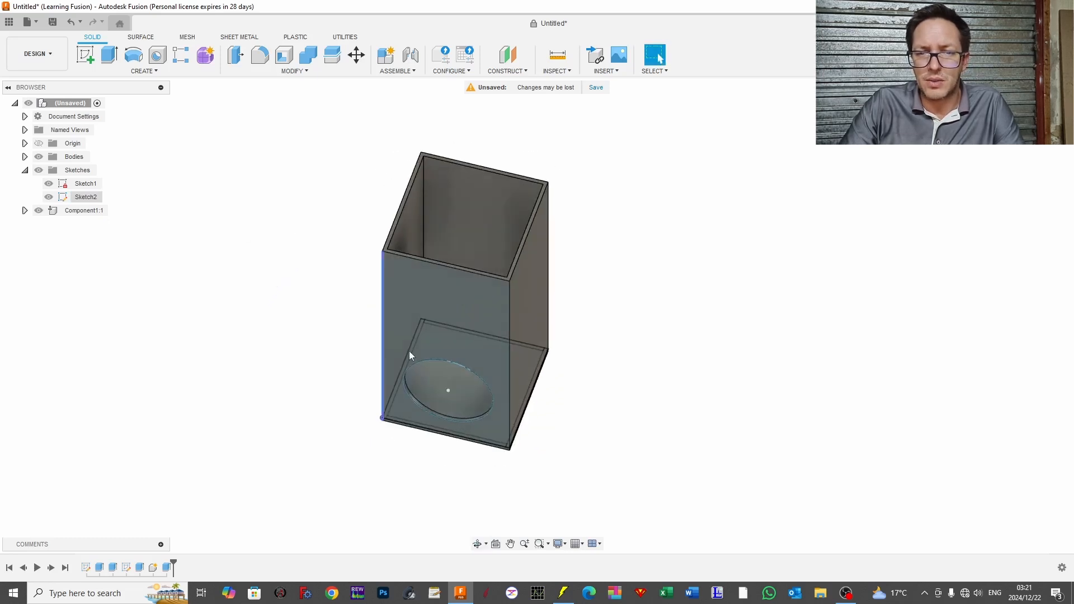
pyautogui.click(49, 197)
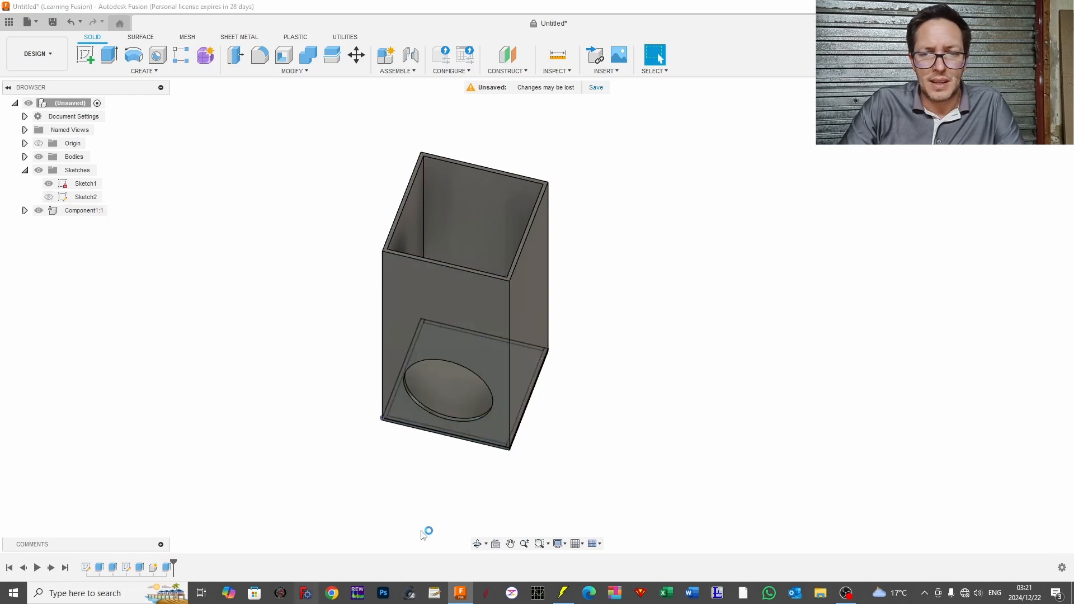
# Step: Move the inside face of the box's bottom panel up about 576 mm along Z with Move/Copy
pyautogui.click(445, 401)
pyautogui.rightClick(448, 405)
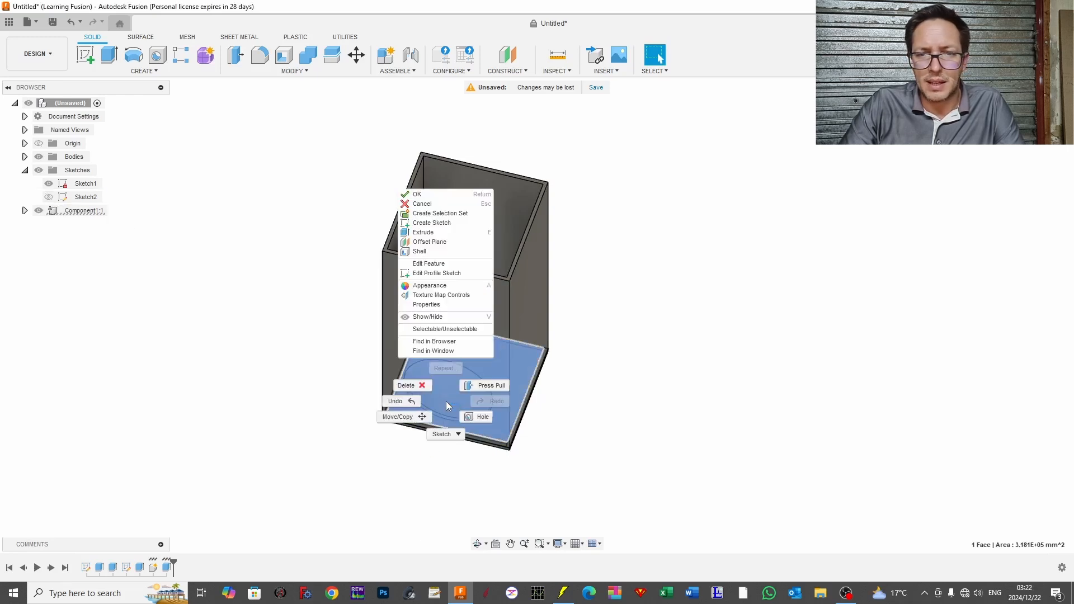
pyautogui.click(420, 418)
pyautogui.moveTo(383, 521); pyautogui.dragTo(404, 488)
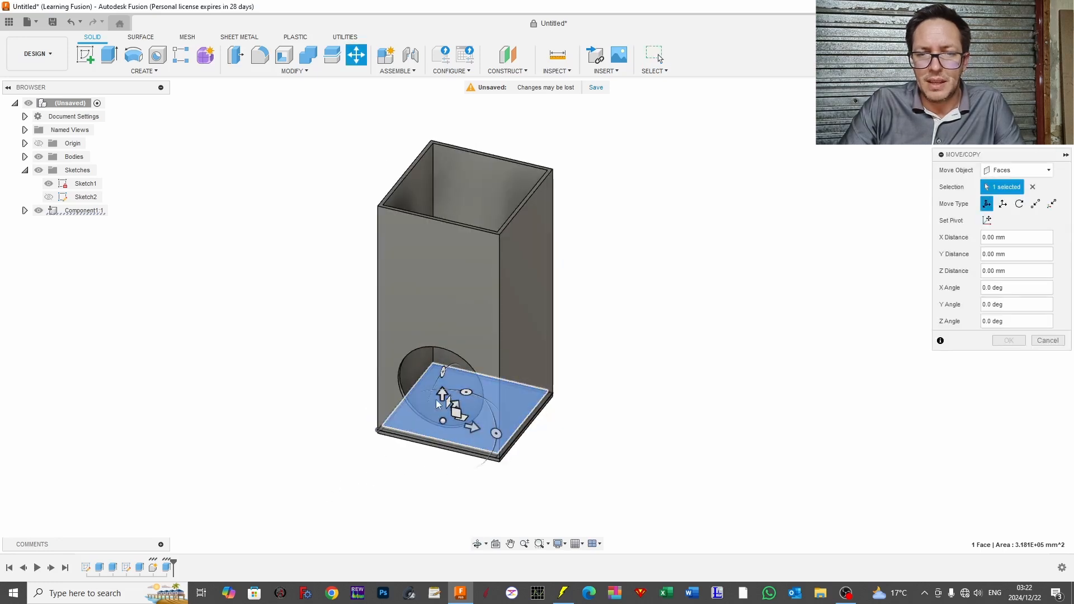
pyautogui.moveTo(444, 391); pyautogui.dragTo(443, 280)
pyautogui.moveTo(627, 440); pyautogui.dragTo(645, 410)
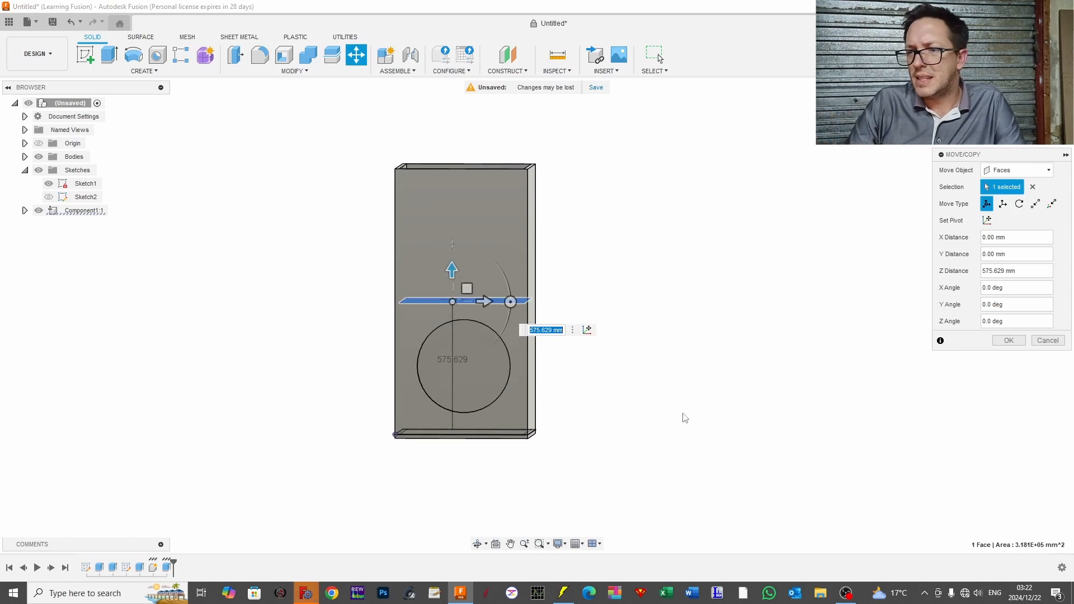
pyautogui.click(1007, 341)
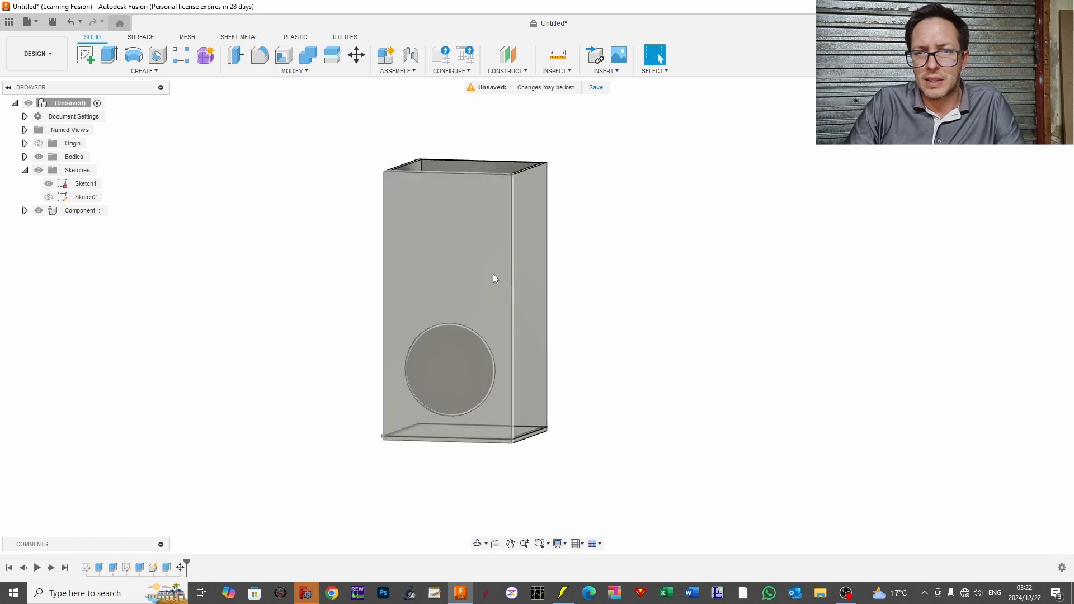
# Step: Display the box model with the Shaded with Hidden Edges visual style and orbit to examine the internal panel
pyautogui.click(536, 279)
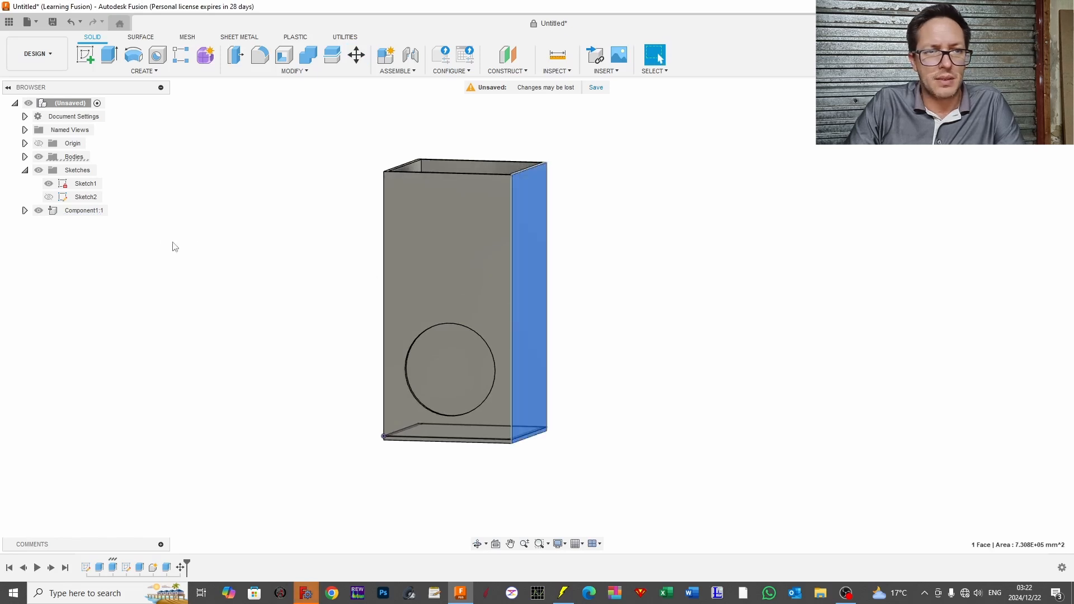
pyautogui.moveTo(211, 268); pyautogui.dragTo(364, 251)
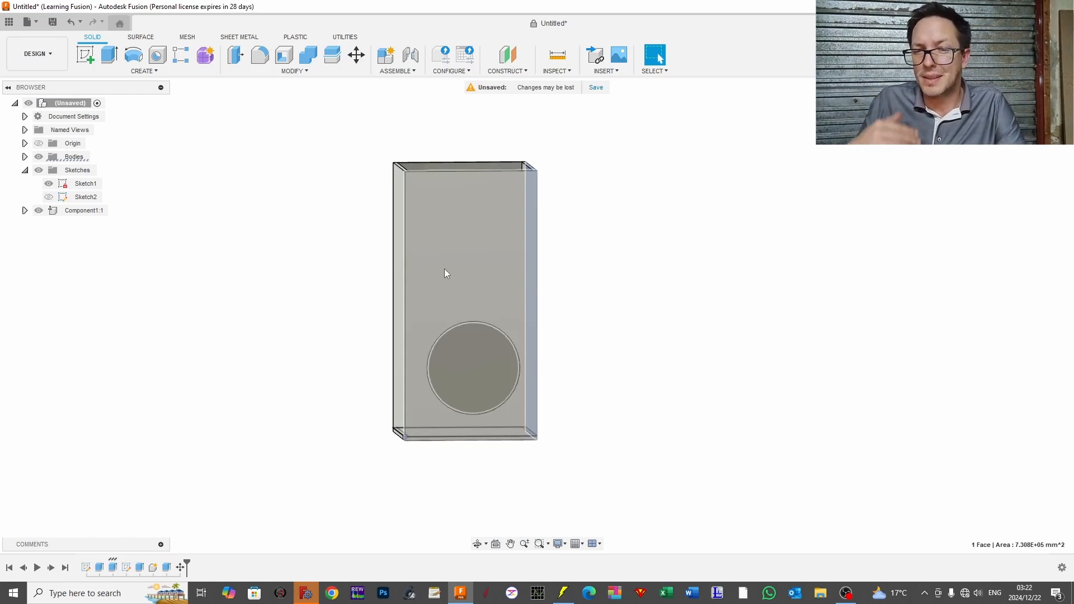
pyautogui.click(564, 546)
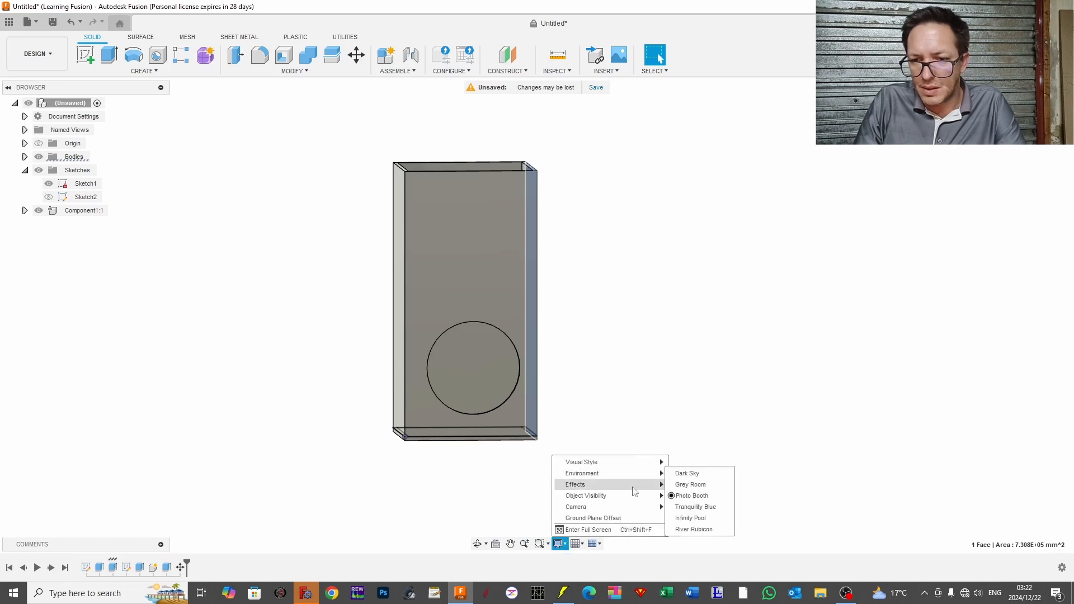
pyautogui.moveTo(635, 462)
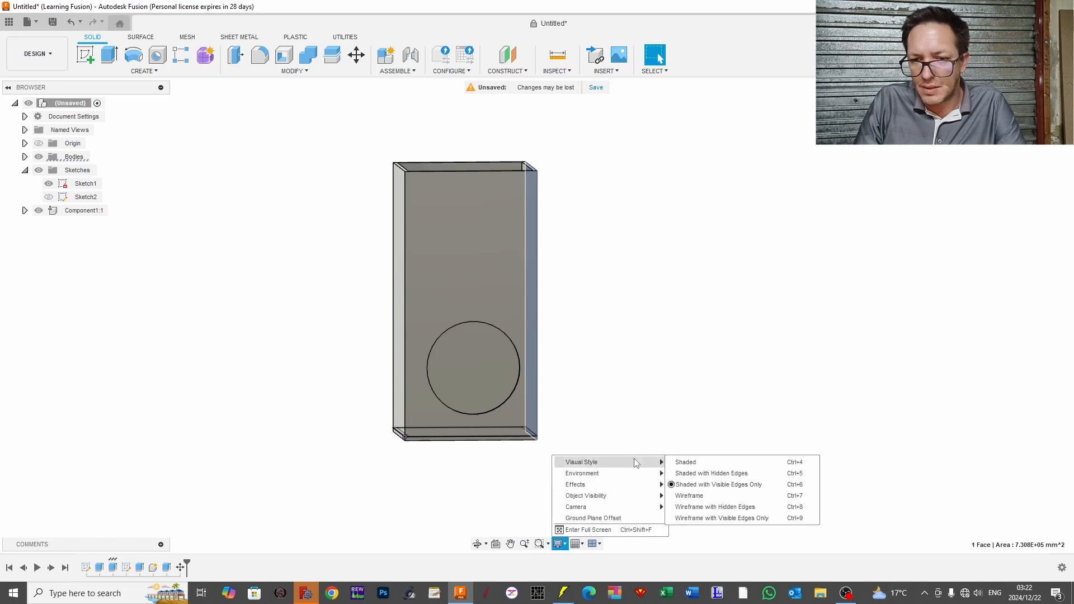
pyautogui.click(696, 474)
pyautogui.moveTo(698, 441)
pyautogui.mouseDown()
pyautogui.moveTo(638, 446)
pyautogui.moveTo(659, 444)
pyautogui.moveTo(621, 407)
pyautogui.mouseUp()
pyautogui.press('Escape')
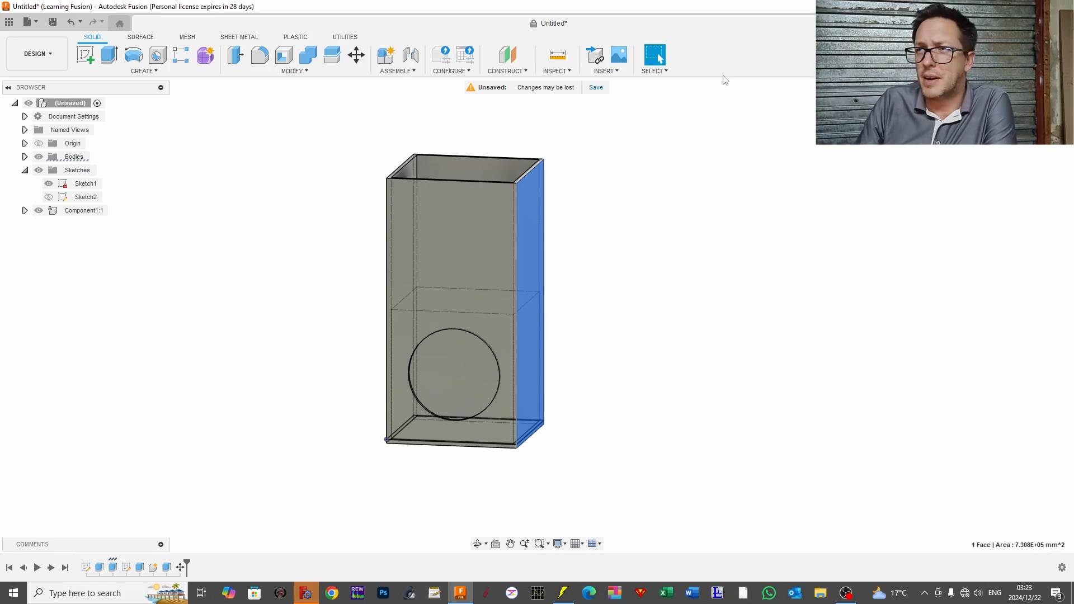
# Step: Close Autodesk Fusion without saving the untitled design and switch back to the Hornresp Input Wizard
pyautogui.click(1060, 7)
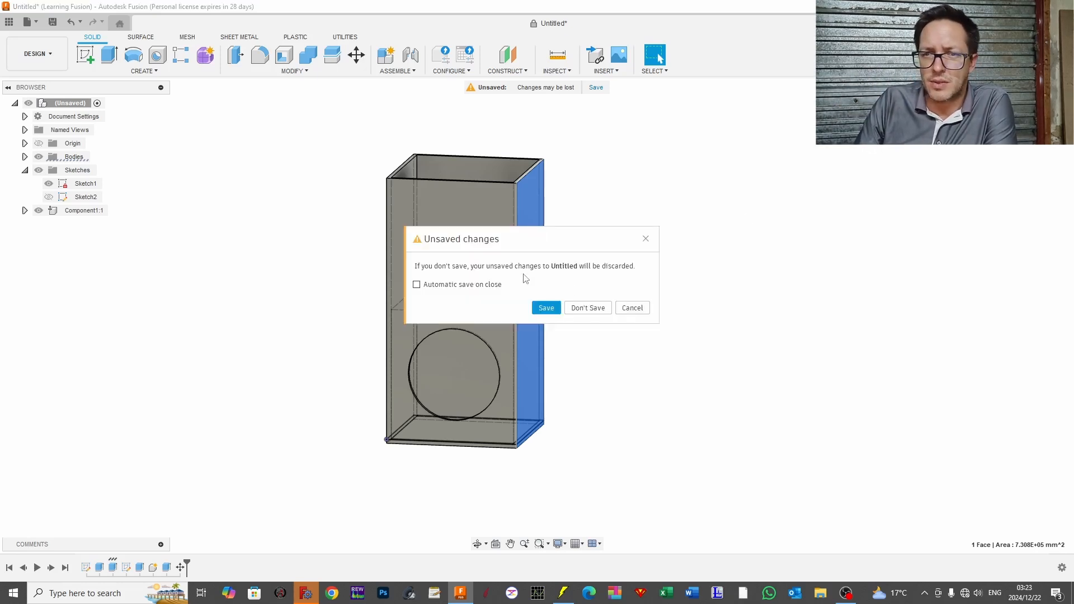
pyautogui.click(594, 311)
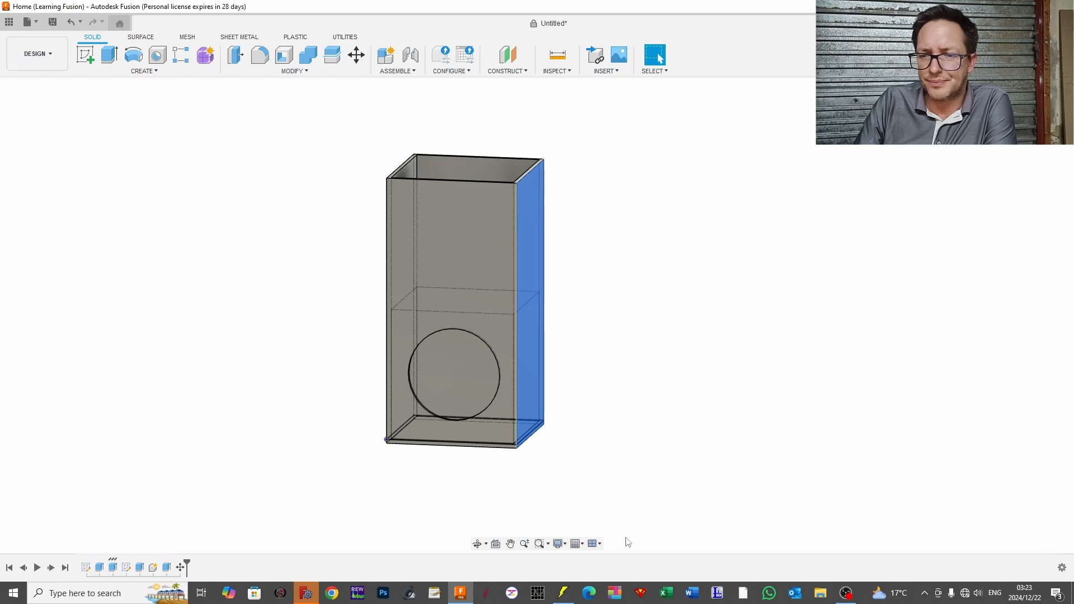
pyautogui.click(562, 592)
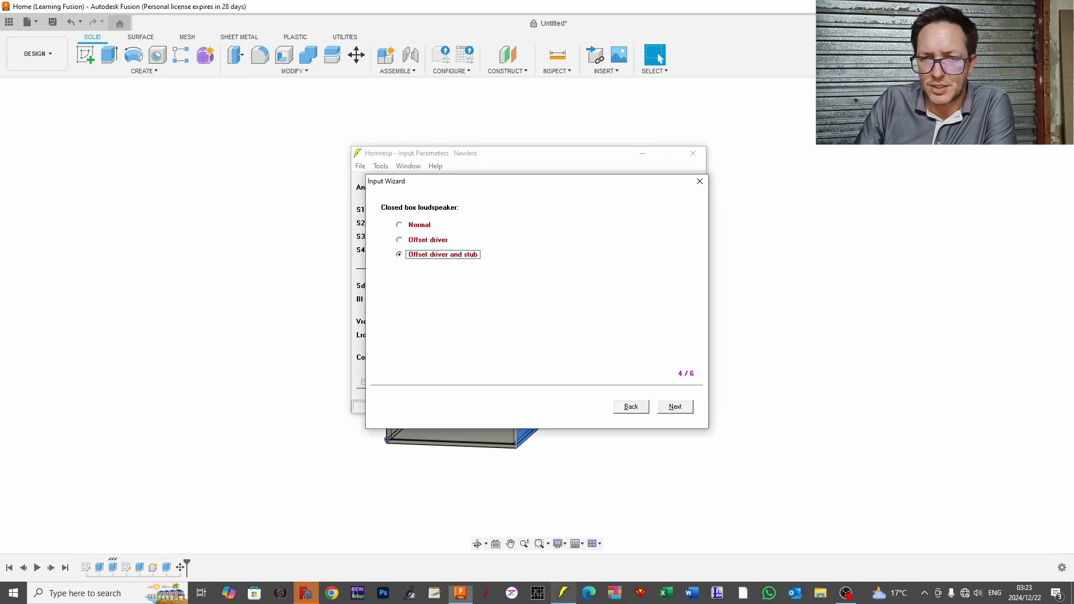
# Step: Choose Normal and No acoustical lining for the closed box loudspeaker and finish the Input Wizard
pyautogui.click(418, 224)
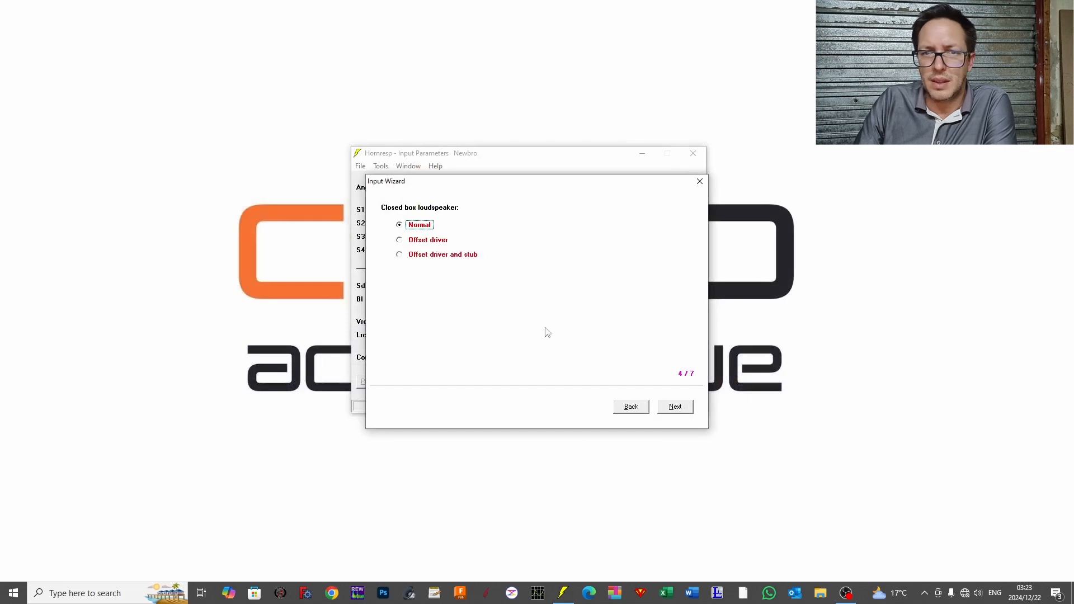
pyautogui.click(675, 407)
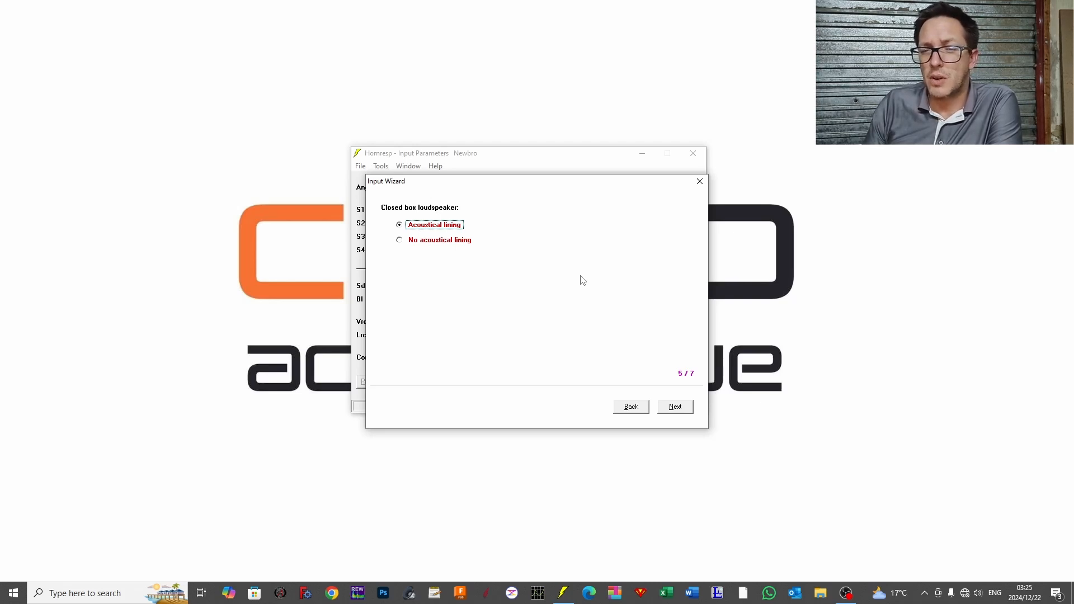
pyautogui.click(398, 240)
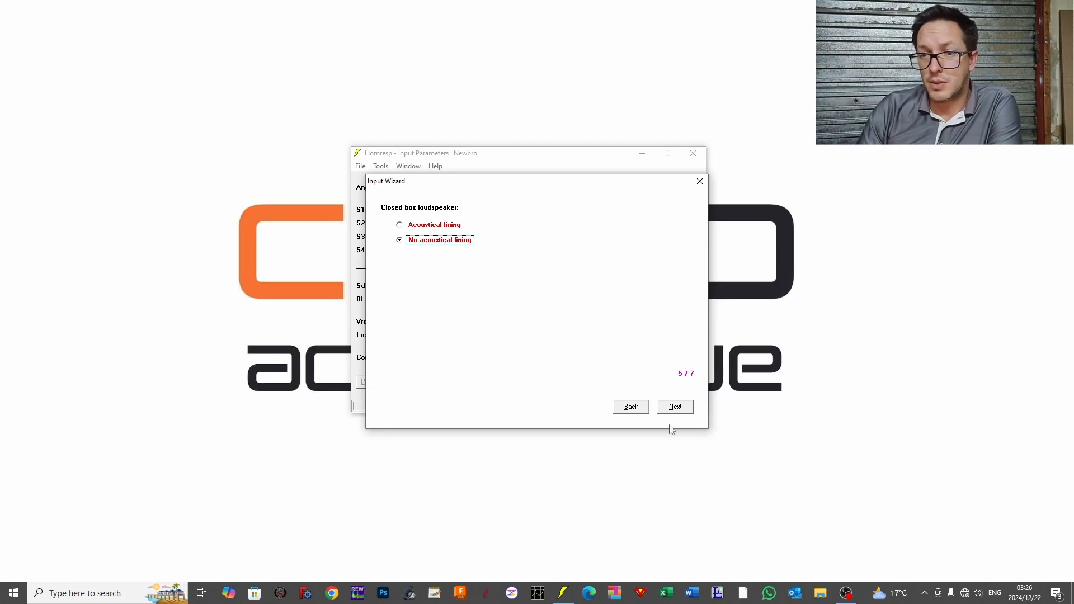
pyautogui.click(677, 409)
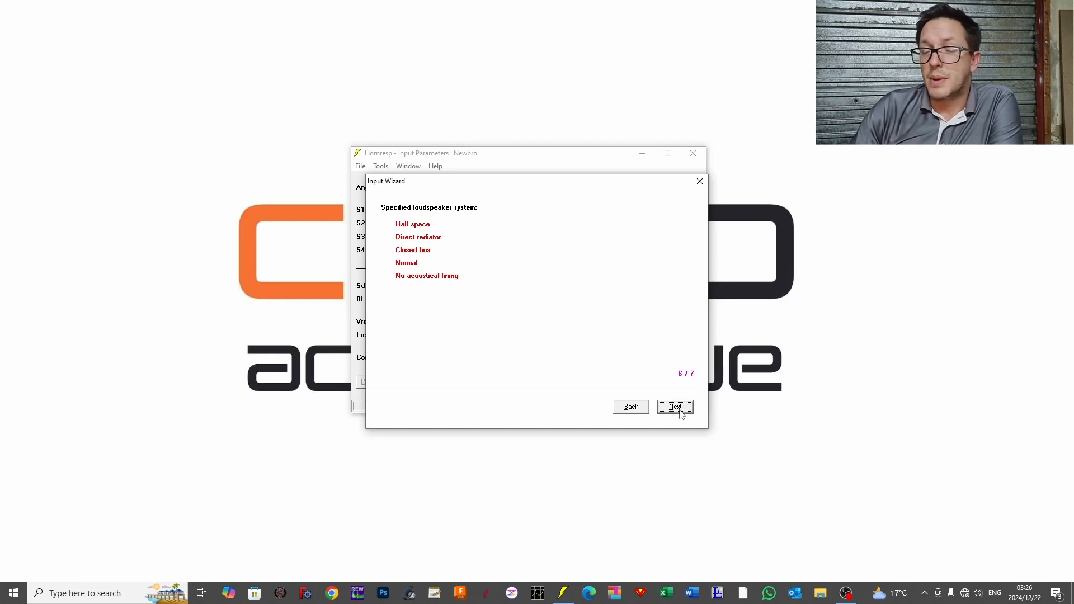
pyautogui.click(675, 406)
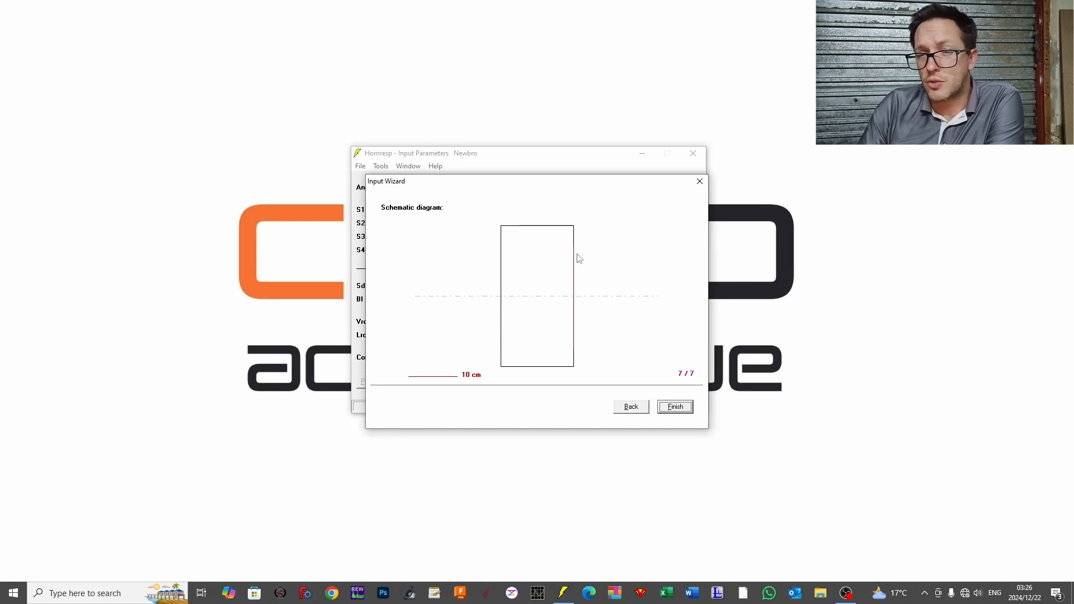
pyautogui.click(681, 407)
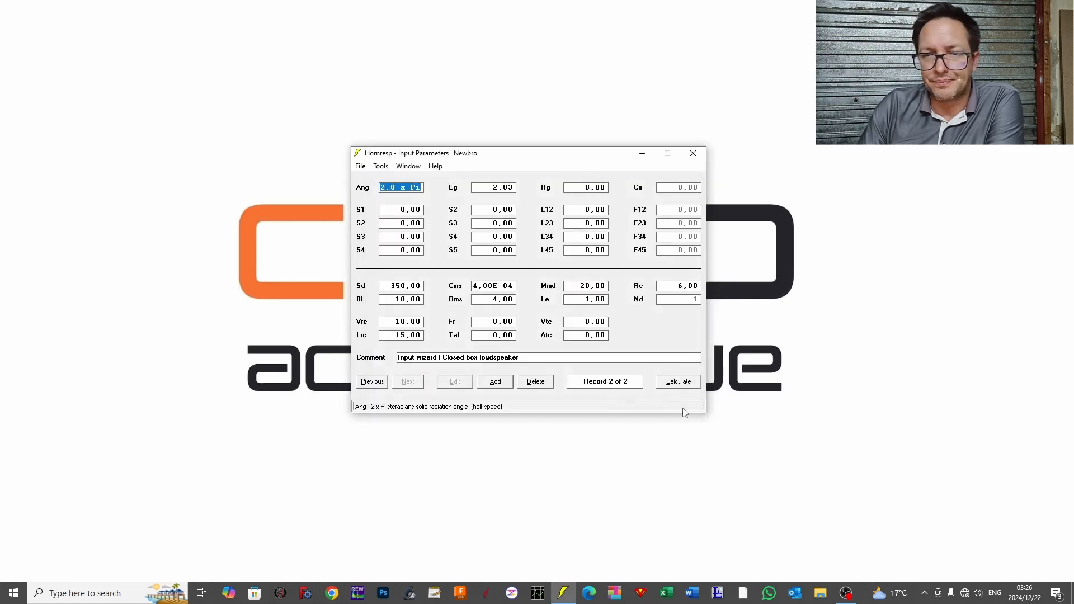
# Step: Paste the CeltoSW1500 driver from the driver database into the closed box record
pyautogui.click(367, 168)
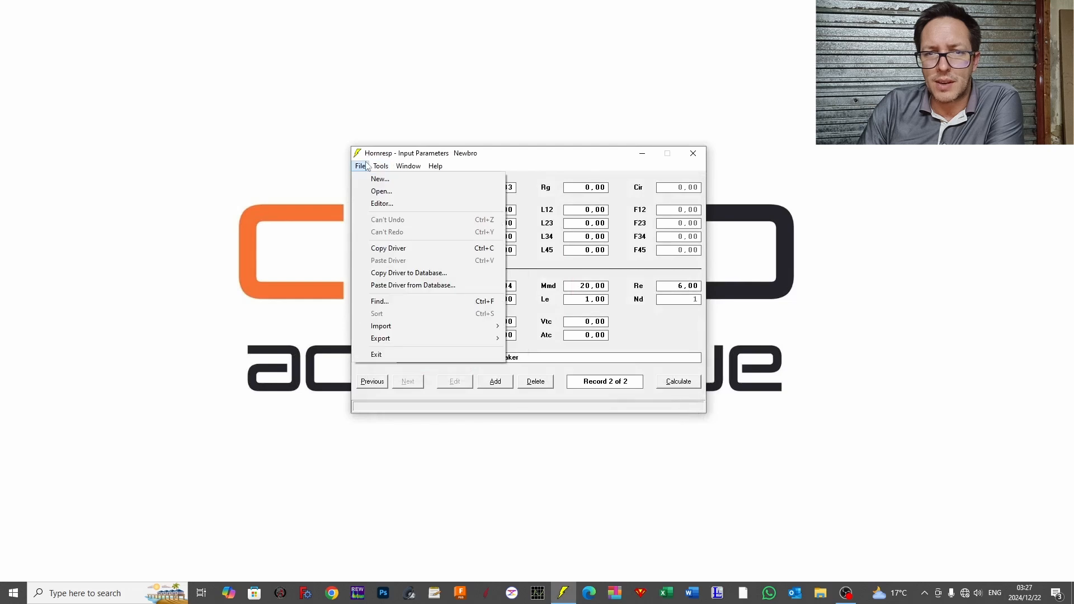
pyautogui.click(391, 285)
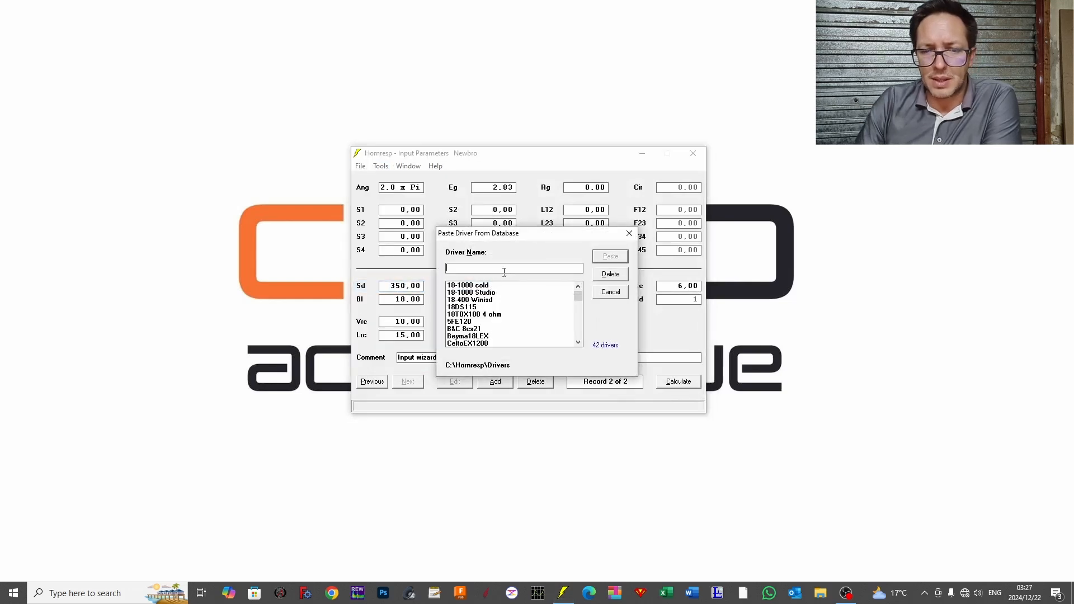
pyautogui.write('celt')
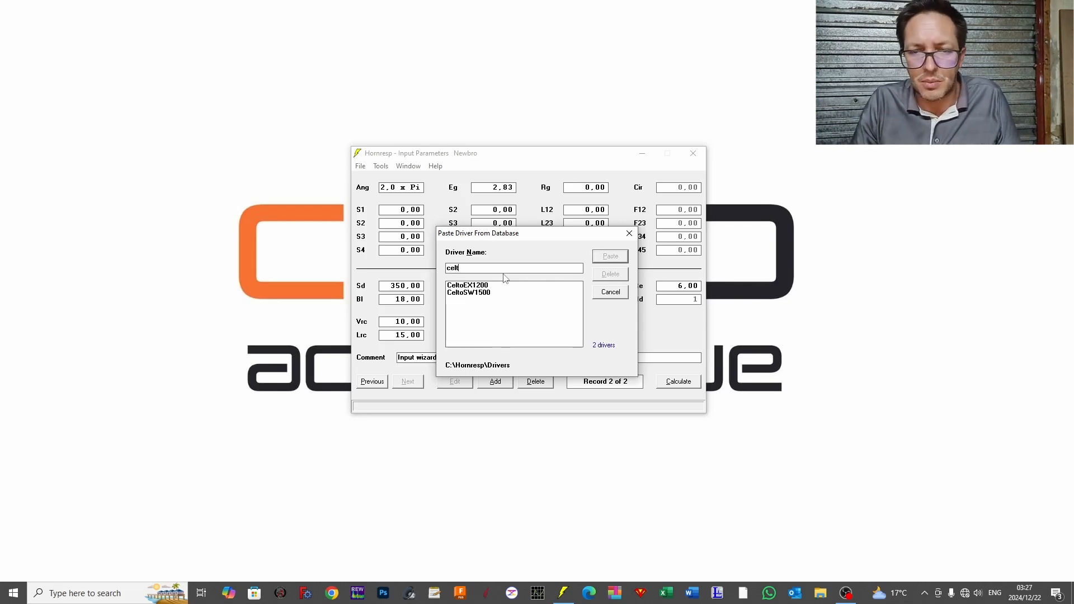
pyautogui.click(469, 292)
pyautogui.click(610, 257)
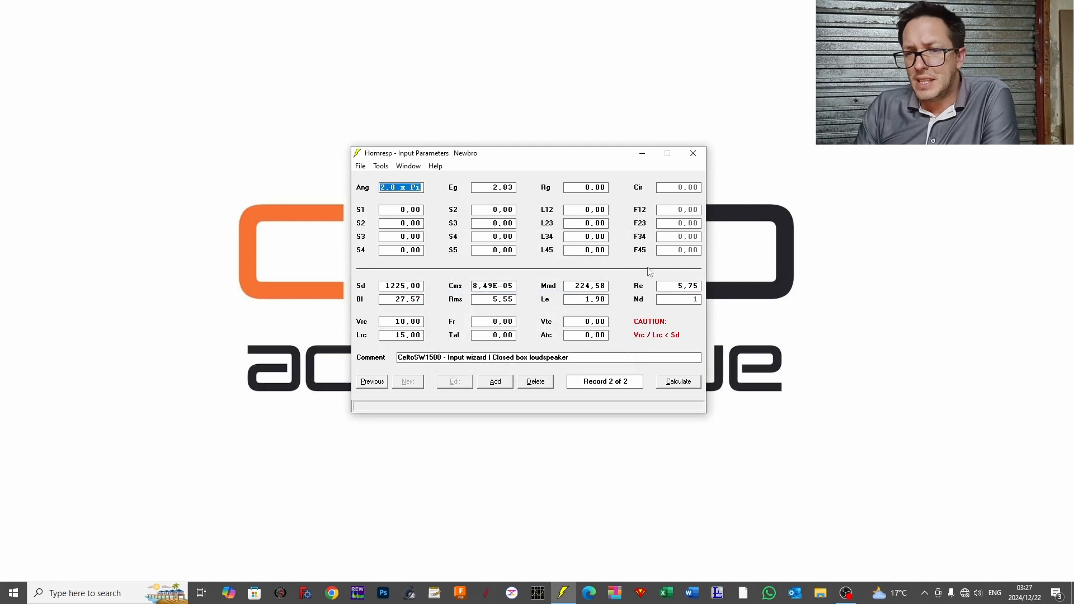
pyautogui.moveTo(656, 324)
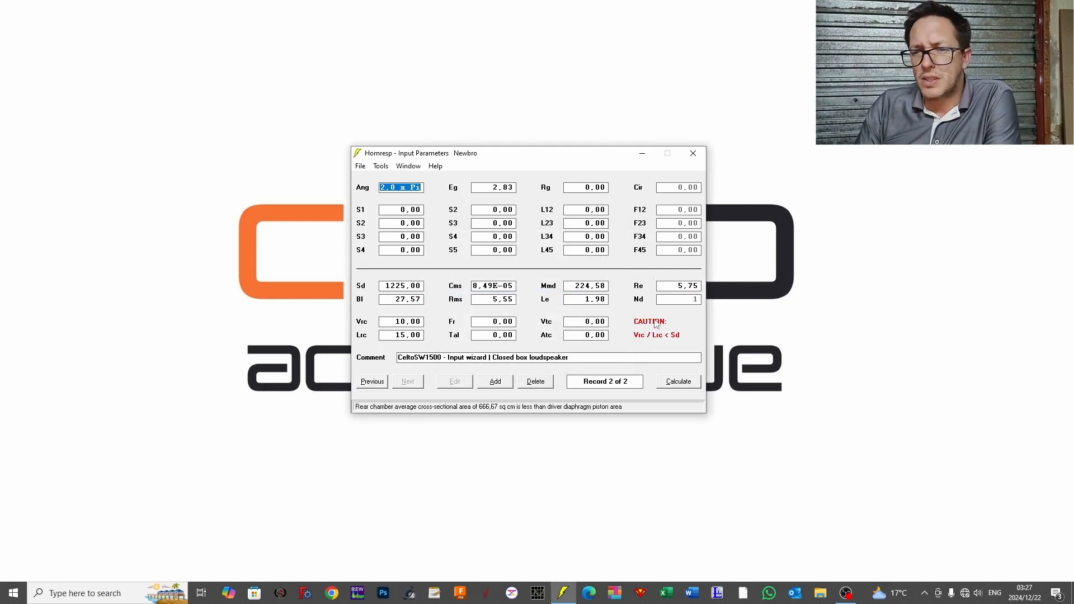
# Step: Calculate the closed box without masking enclosure resonances, view the schematic diagram and return to the Input Parameters window
pyautogui.click(679, 381)
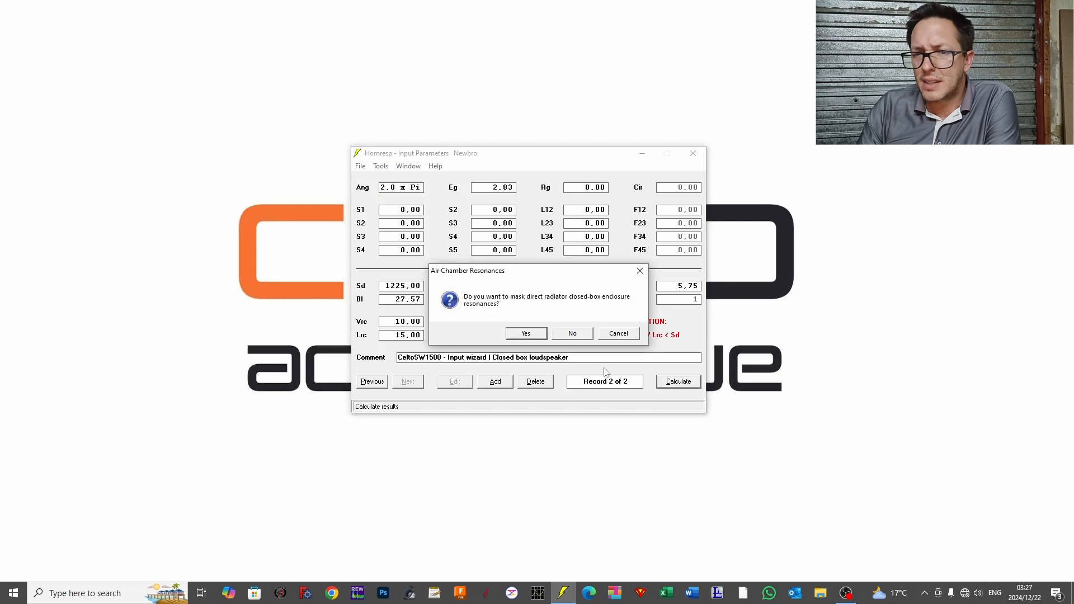
pyautogui.click(572, 333)
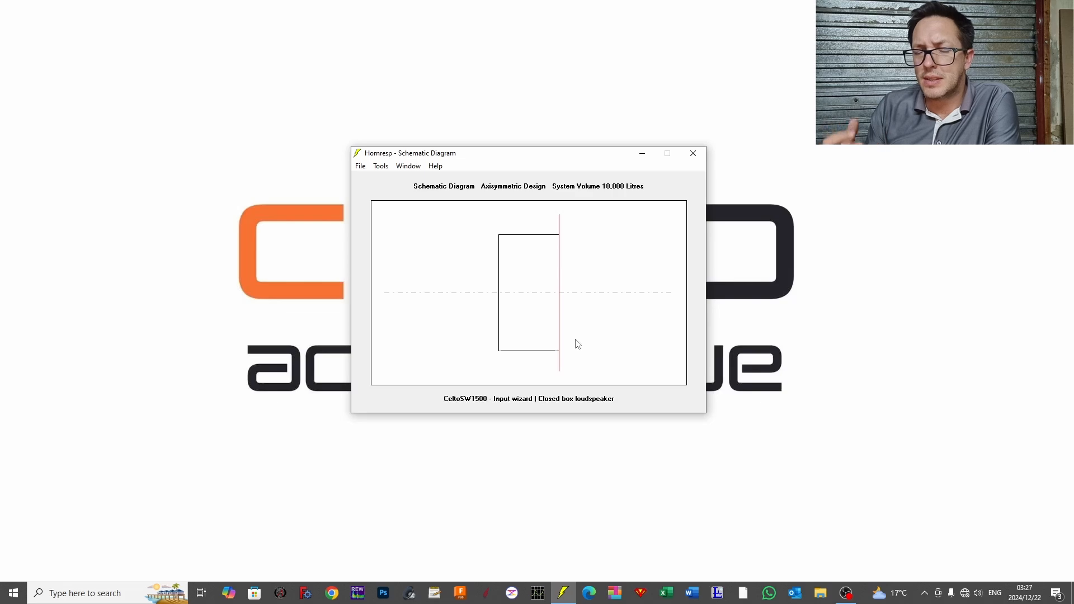
pyautogui.click(408, 166)
pyautogui.click(428, 178)
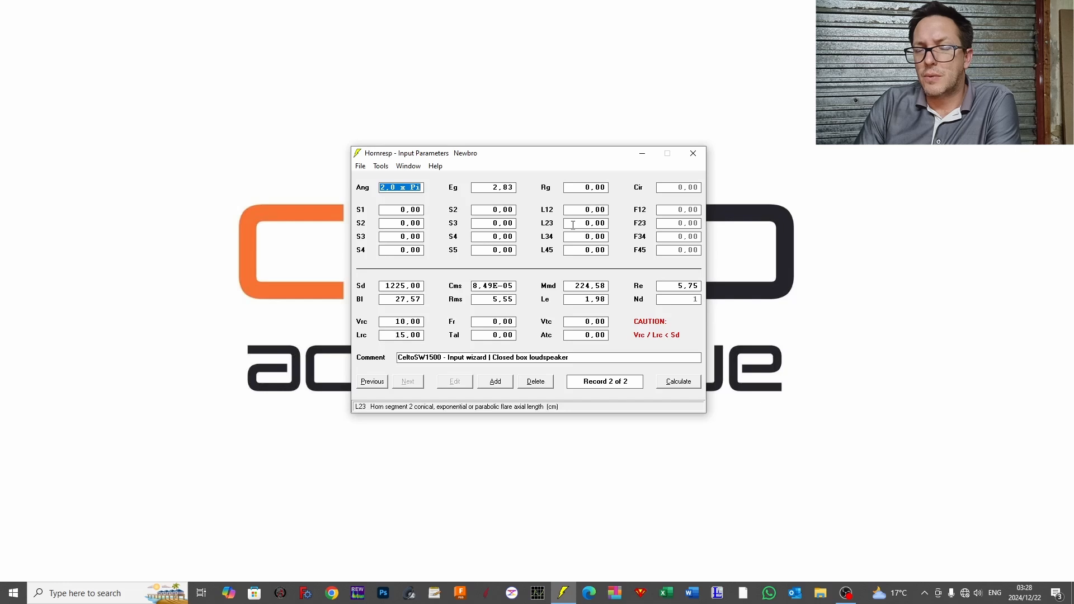
# Step: Open the Loudspeaker Wizard for the direct radiator closed box without masking chamber resonances
pyautogui.click(408, 167)
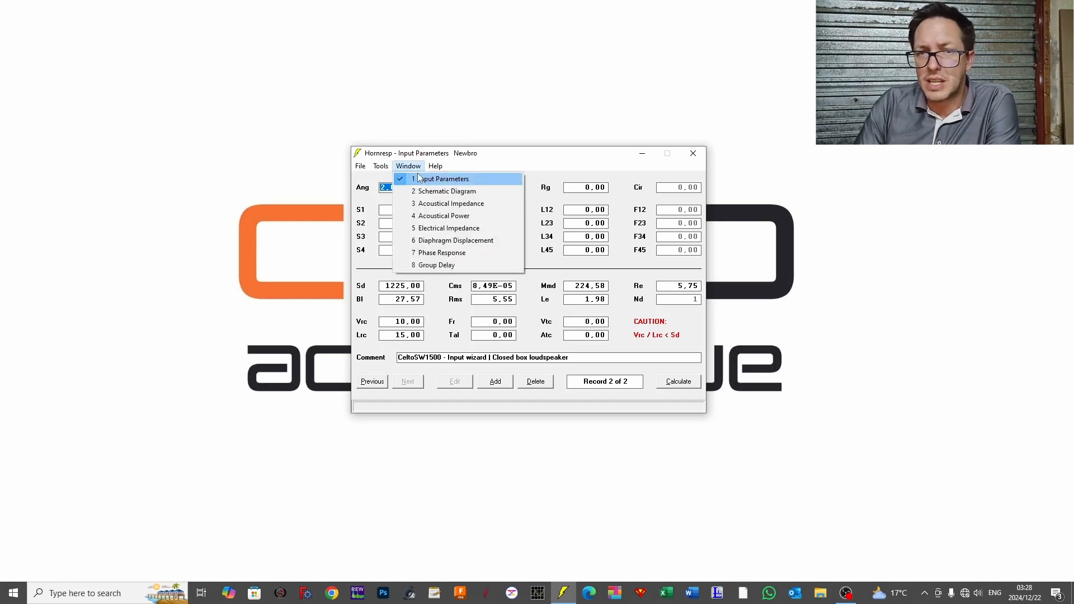
pyautogui.moveTo(391, 172)
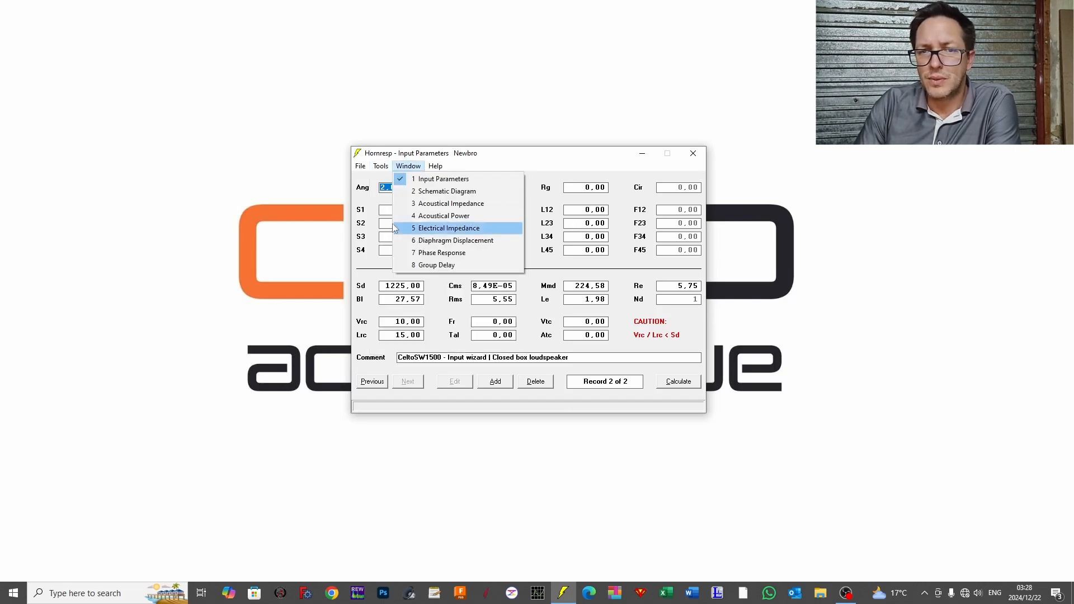
pyautogui.click(413, 265)
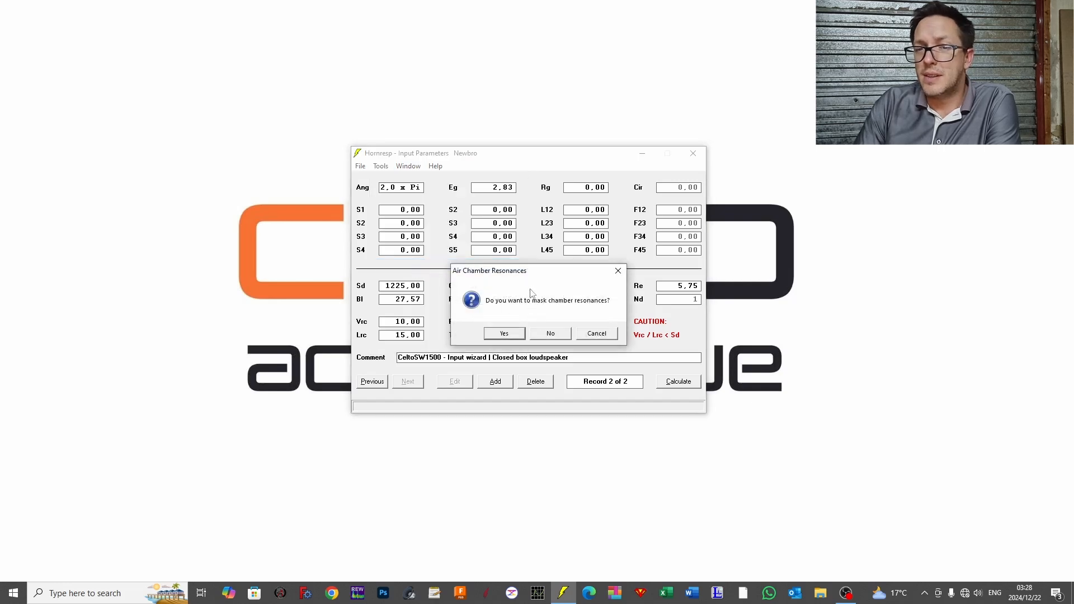
pyautogui.moveTo(530, 280); pyautogui.dragTo(245, 244)
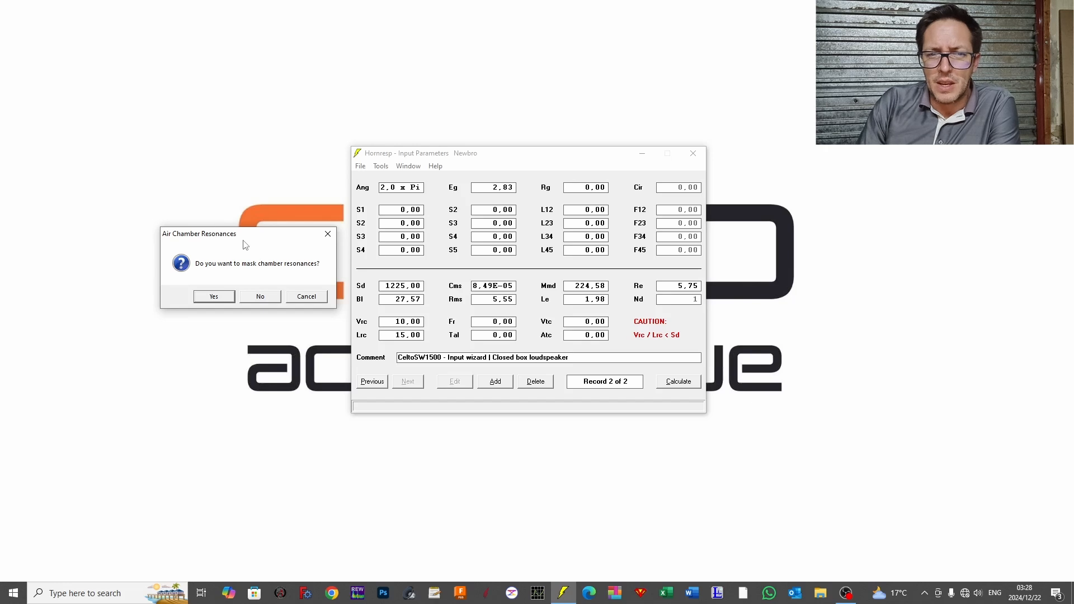
pyautogui.click(259, 297)
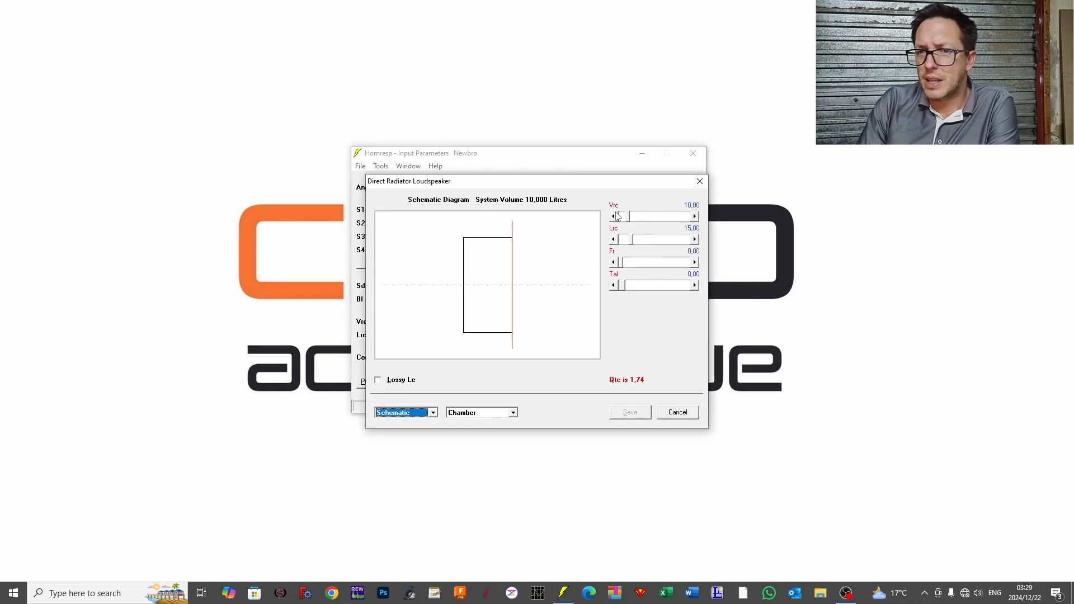
# Step: Adjust the rear chamber volume Vrc to 88 litres and its length Lrc to 52 cm
pyautogui.moveTo(659, 221); pyautogui.dragTo(683, 220)
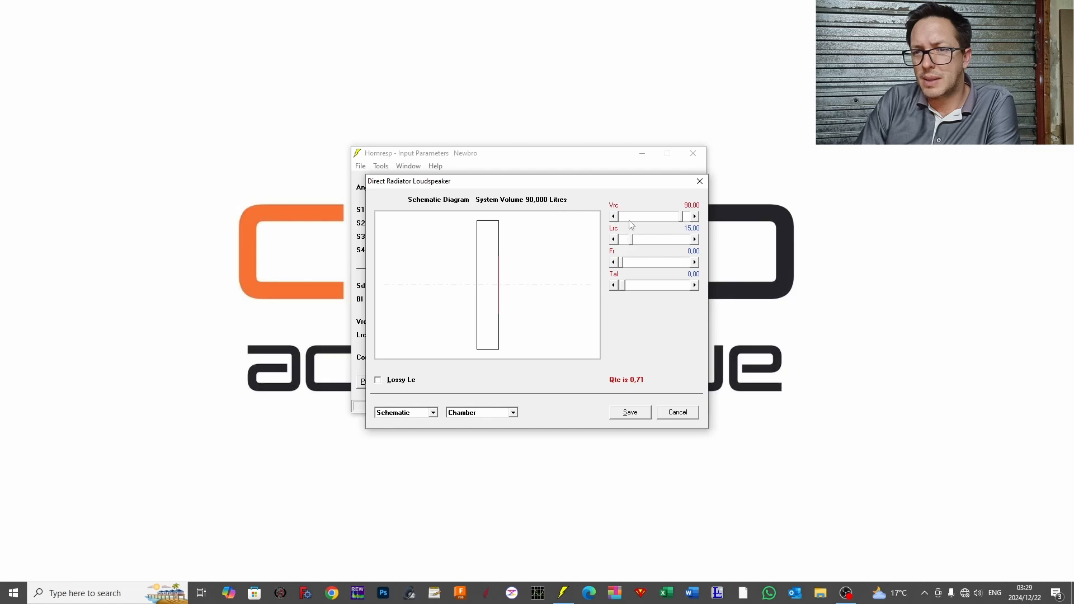
pyautogui.moveTo(636, 221); pyautogui.dragTo(628, 222)
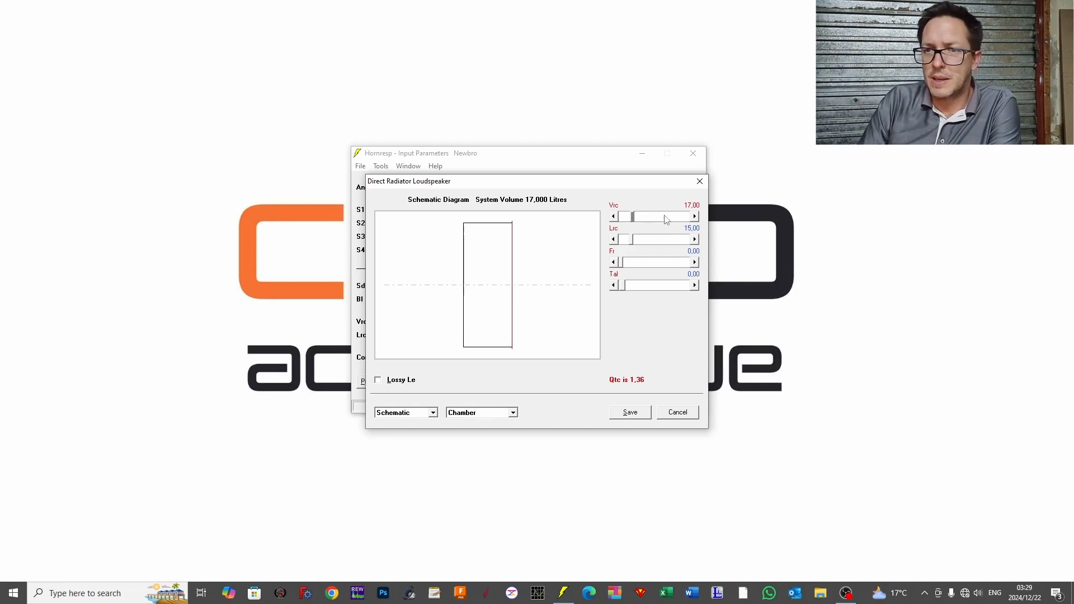
pyautogui.moveTo(676, 219); pyautogui.dragTo(682, 221)
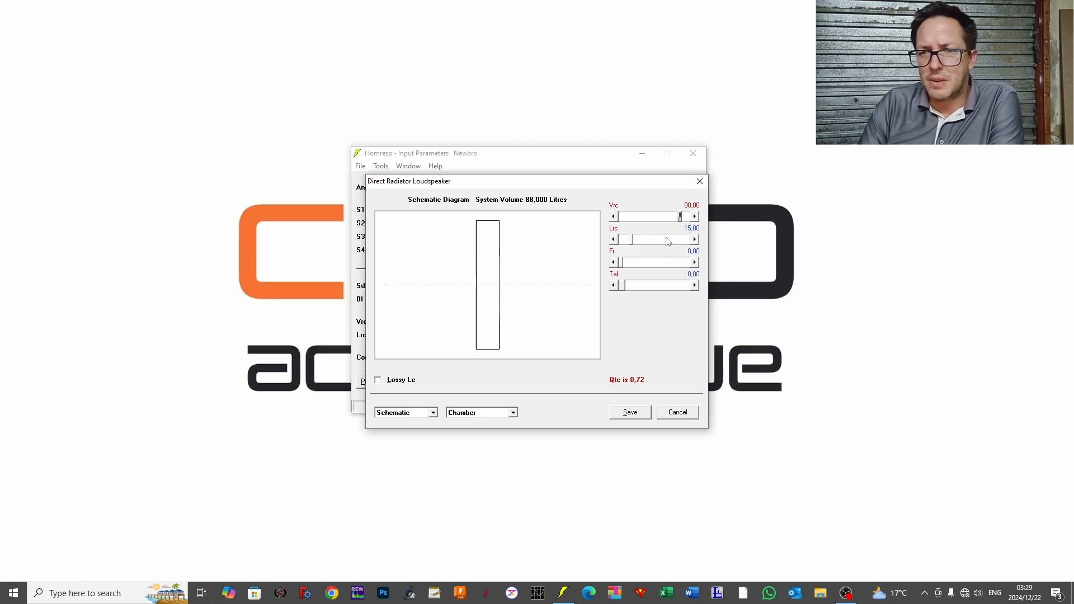
pyautogui.click(667, 242)
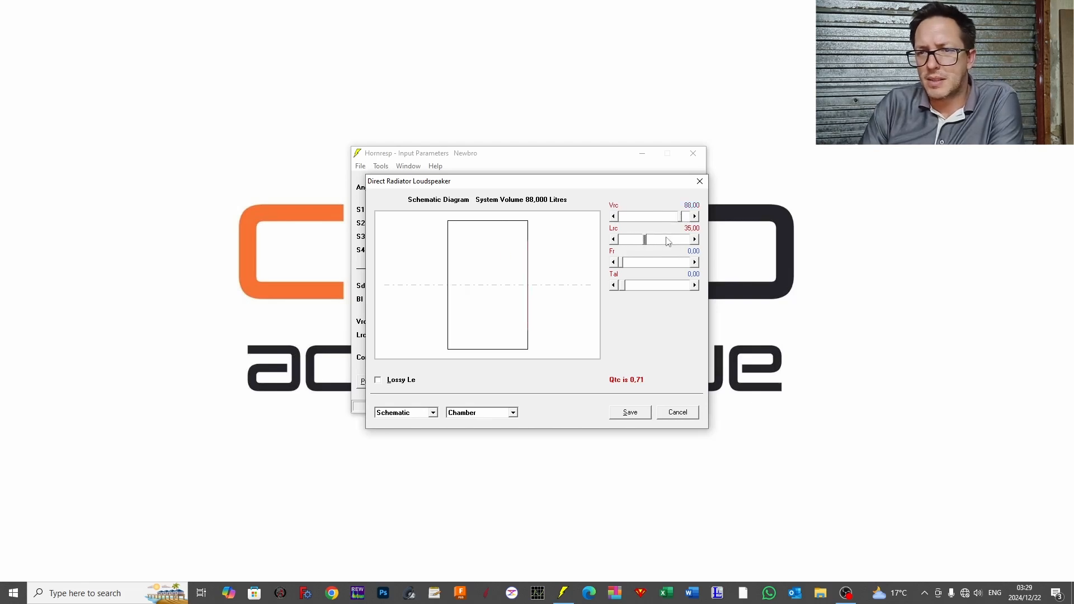
pyautogui.click(666, 241)
pyautogui.click(669, 240)
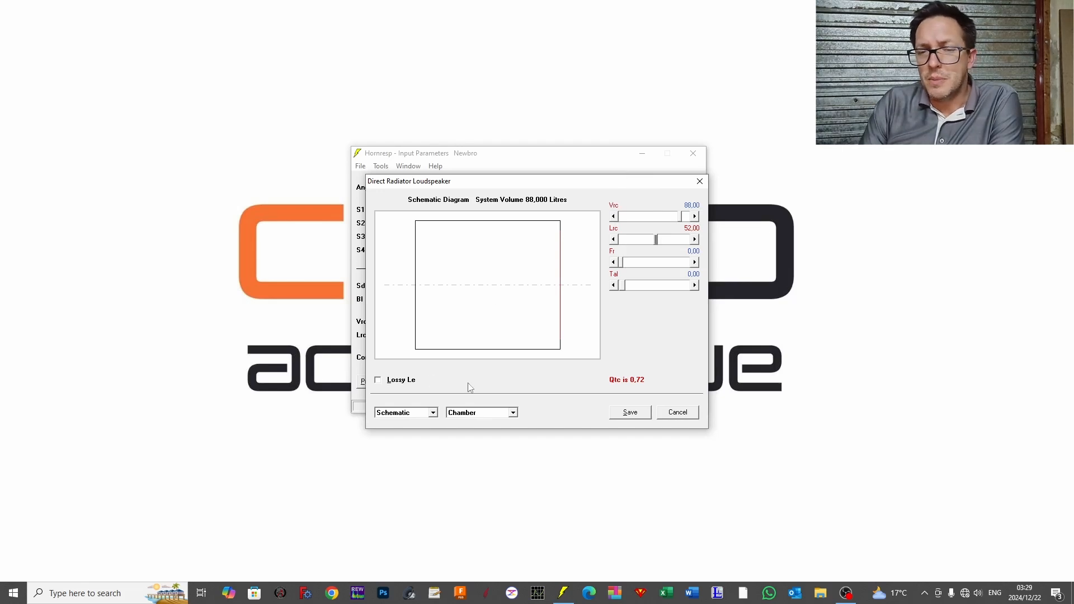
# Step: View the closed box's system model circuit diagram and its acoustical power response in the Loudspeaker Wizard
pyautogui.click(397, 416)
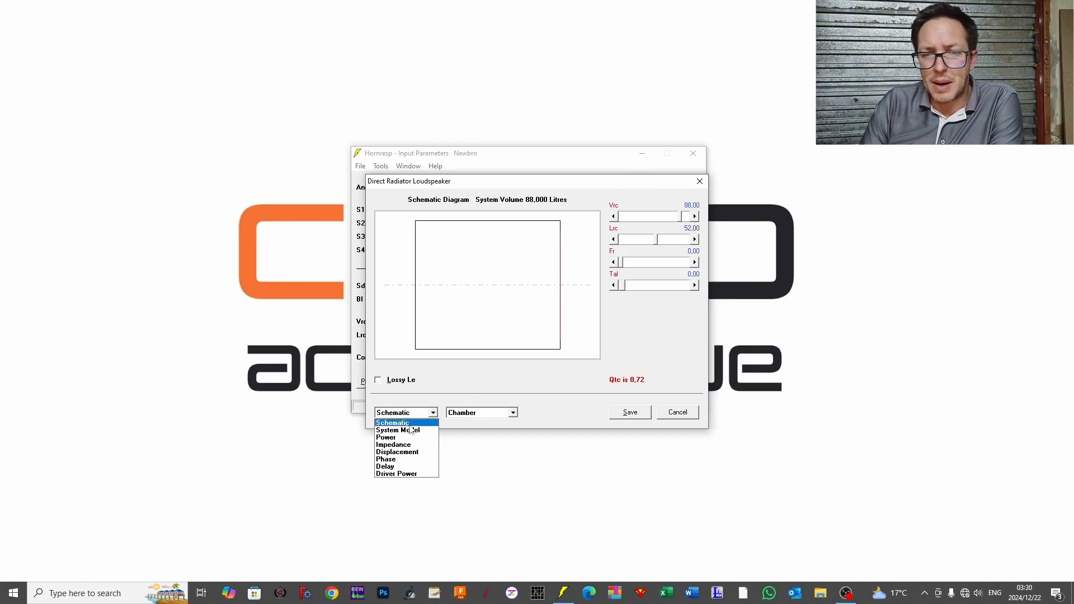
pyautogui.click(414, 431)
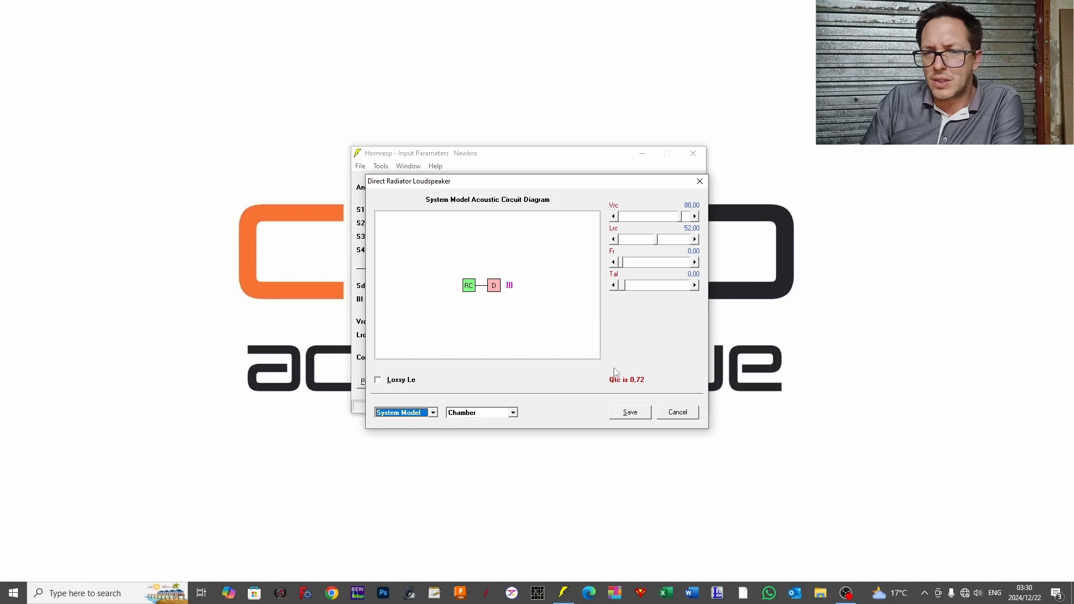
pyautogui.click(424, 413)
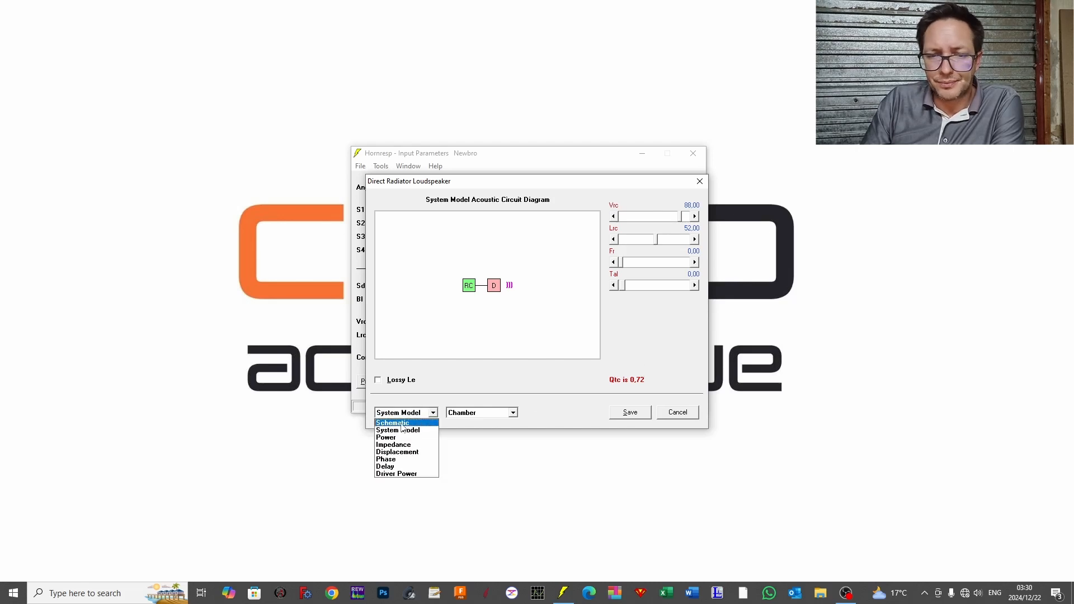
pyautogui.click(414, 438)
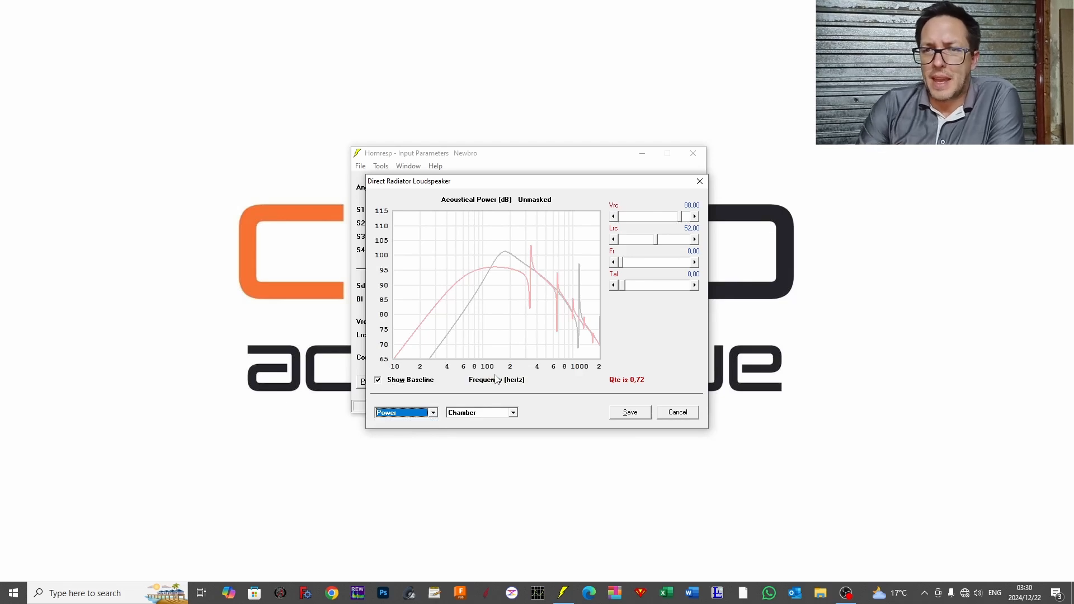
# Step: Increase the rear chamber volume Vrc to 98 litres and save the wizard's changes to the record
pyautogui.moveTo(664, 216); pyautogui.dragTo(689, 218)
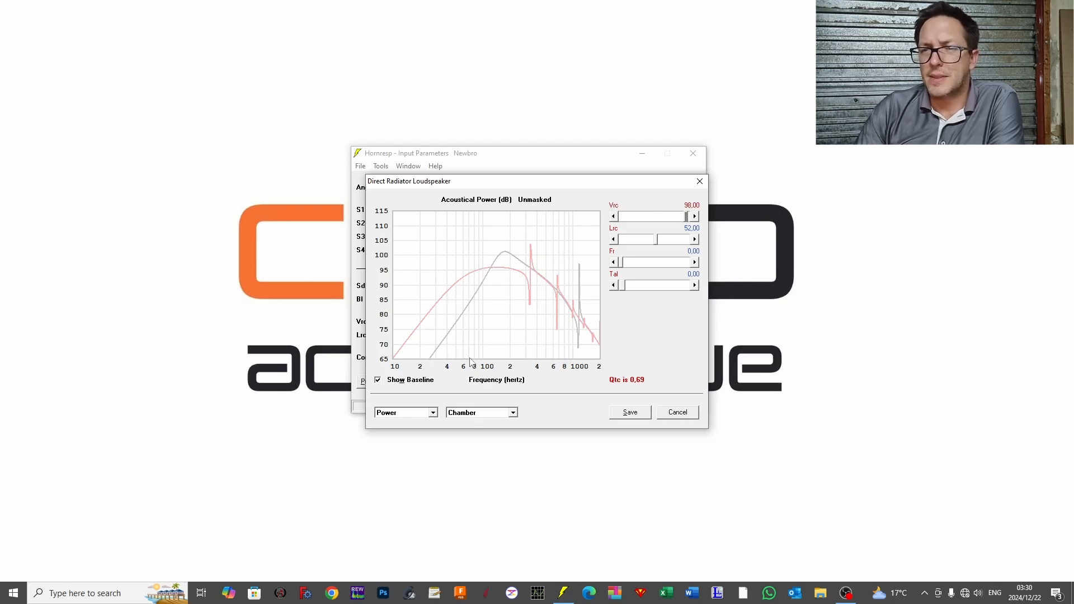
pyautogui.click(622, 410)
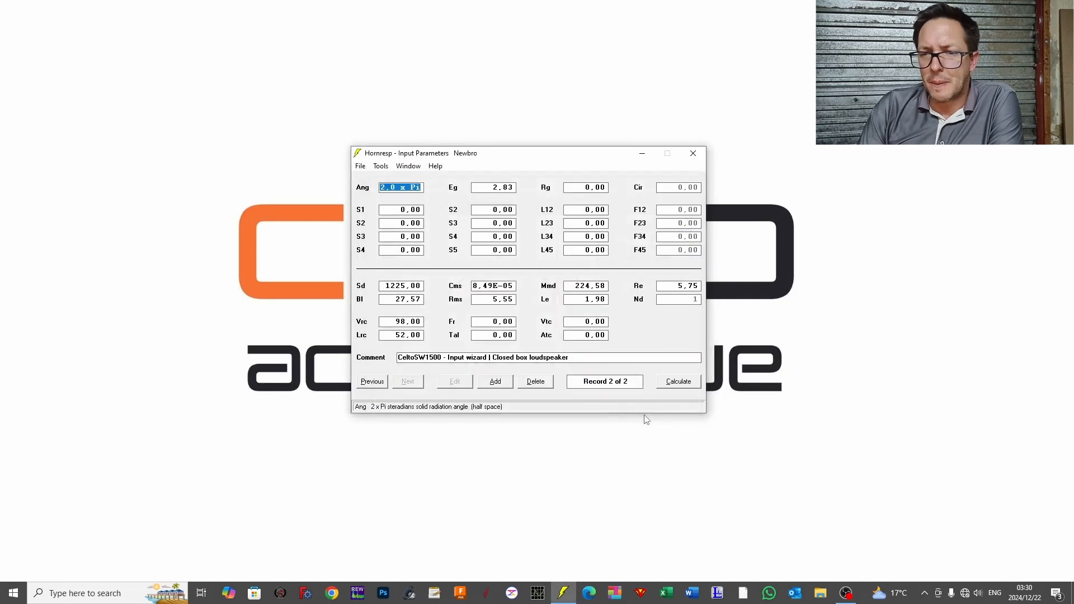
# Step: Calculate the saved closed box without masking enclosure resonances, view its schematic diagram and return to the Input Parameters window
pyautogui.click(675, 386)
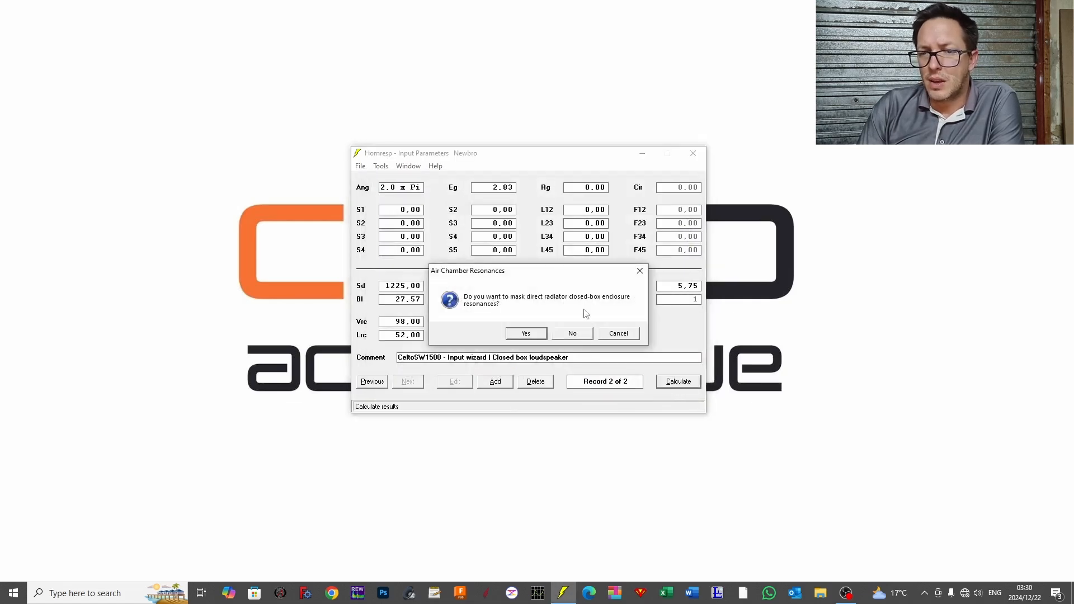
pyautogui.click(569, 336)
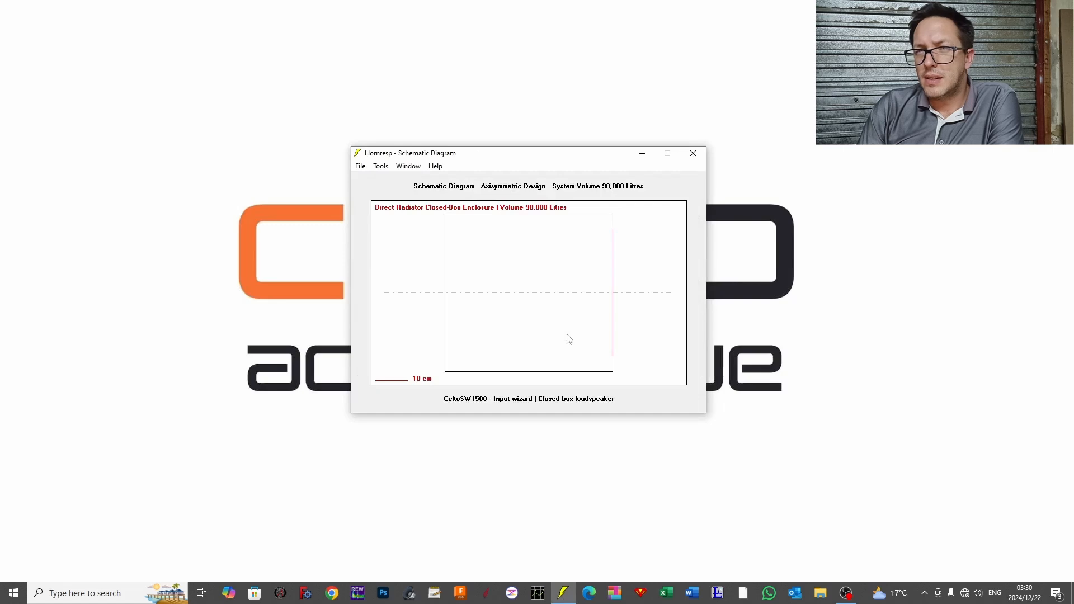
pyautogui.click(408, 166)
pyautogui.click(430, 178)
# Step: Reopen the Loudspeaker Wizard for the closed box without masking chamber resonances
pyautogui.click(385, 170)
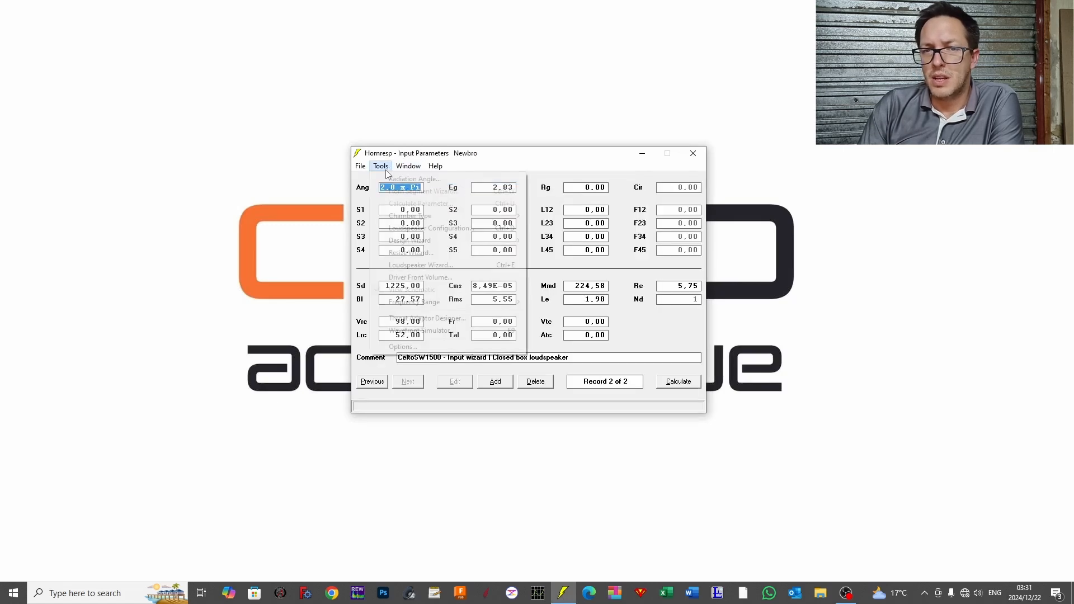
pyautogui.click(413, 266)
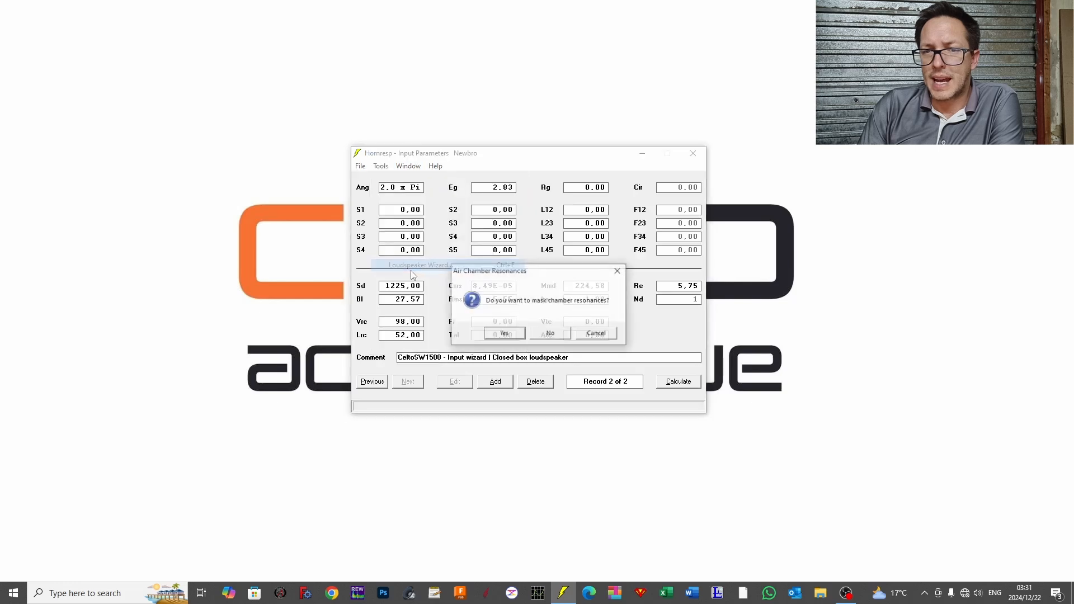
pyautogui.click(551, 333)
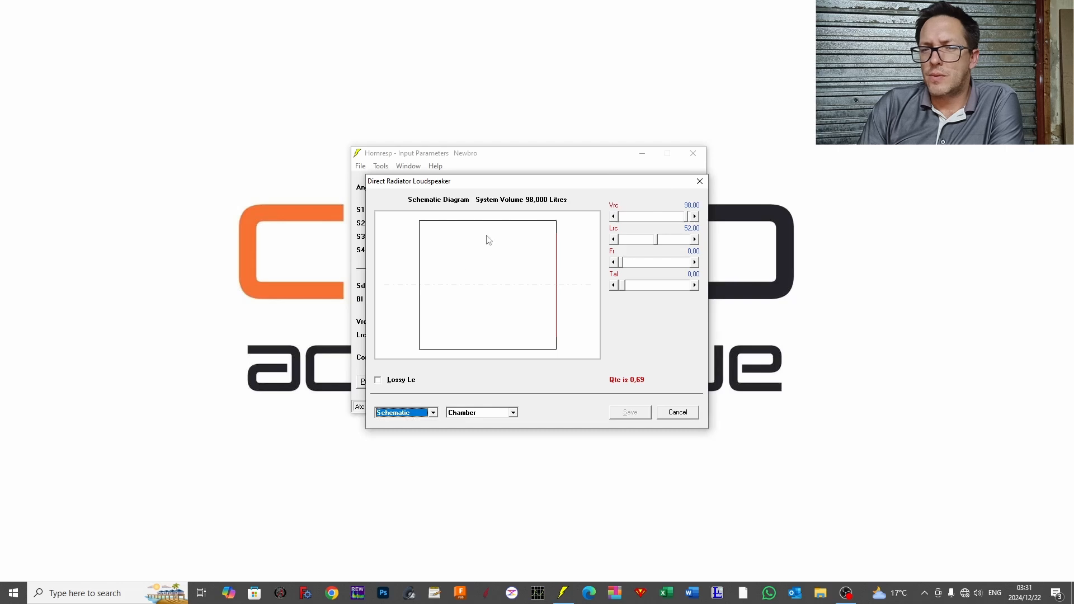
# Step: Display the acoustical power response and increase the rear chamber volume Vrc to 183 litres
pyautogui.click(393, 416)
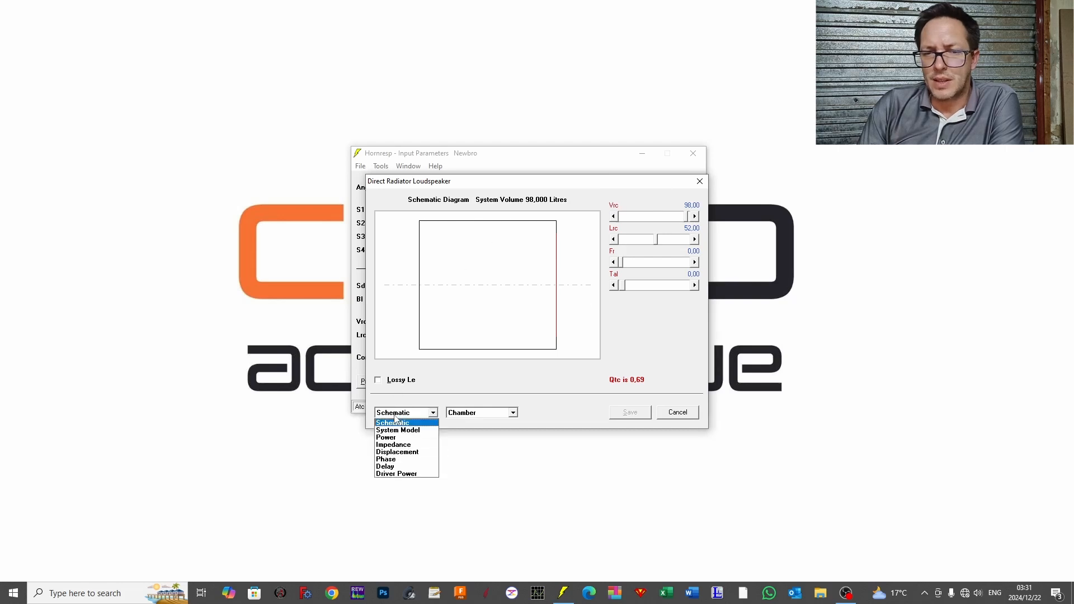
pyautogui.click(392, 437)
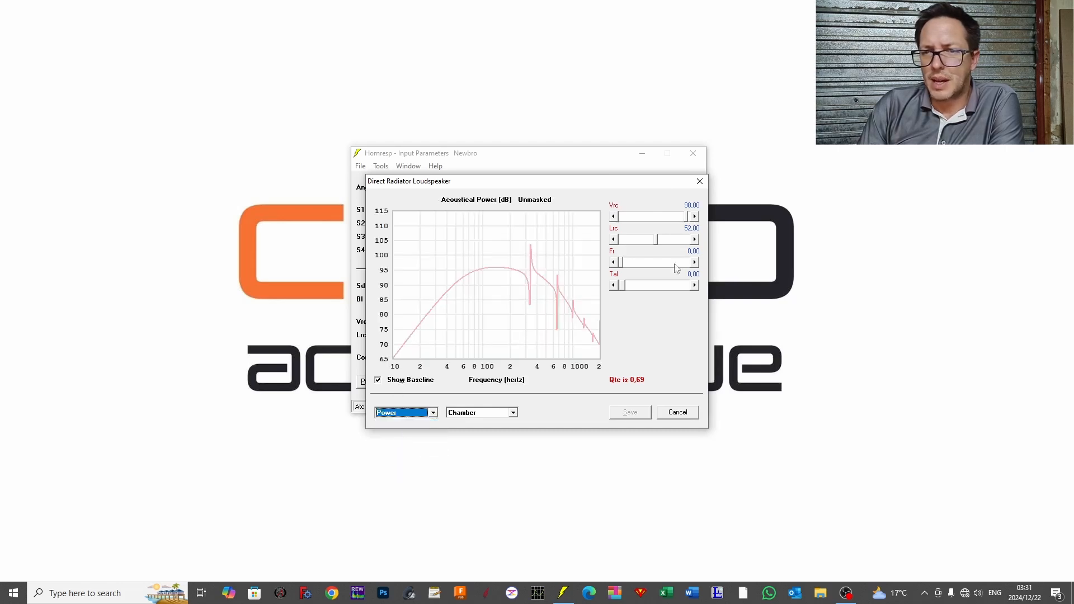
pyautogui.click(694, 216)
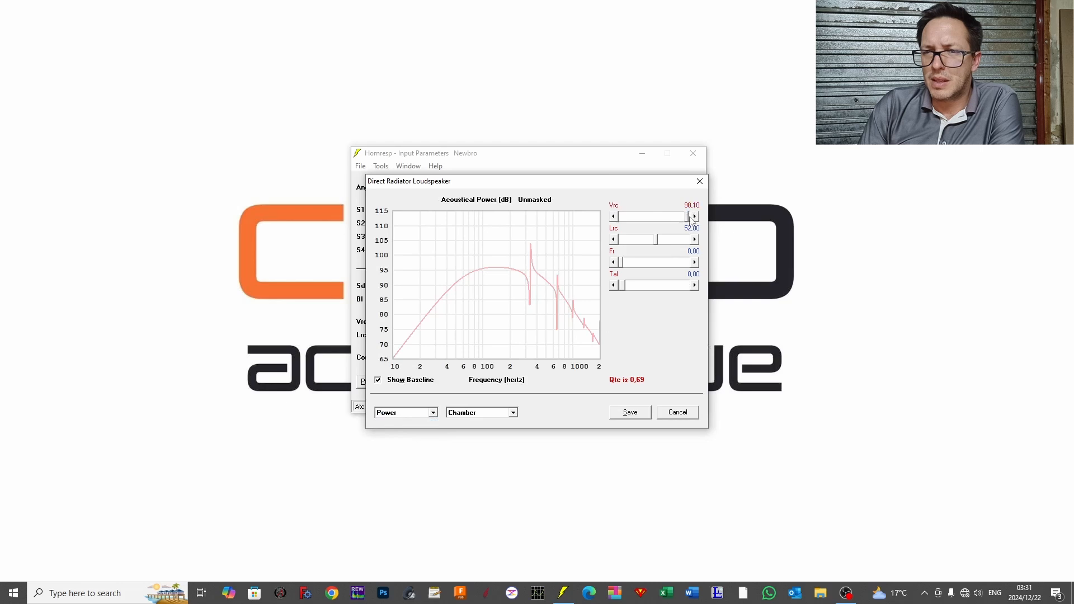
pyautogui.moveTo(689, 217)
pyautogui.mouseDown()
pyautogui.moveTo(714, 222)
pyautogui.moveTo(692, 218)
pyautogui.mouseUp()
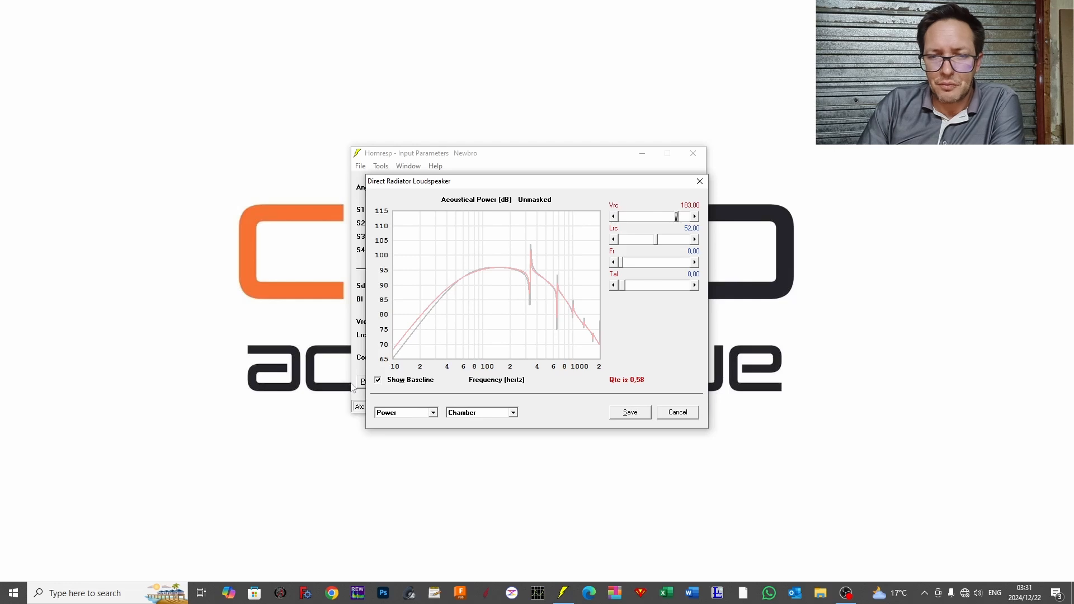
# Step: View the electrical impedance and diaphragm displacement graphs against their baselines
pyautogui.click(399, 417)
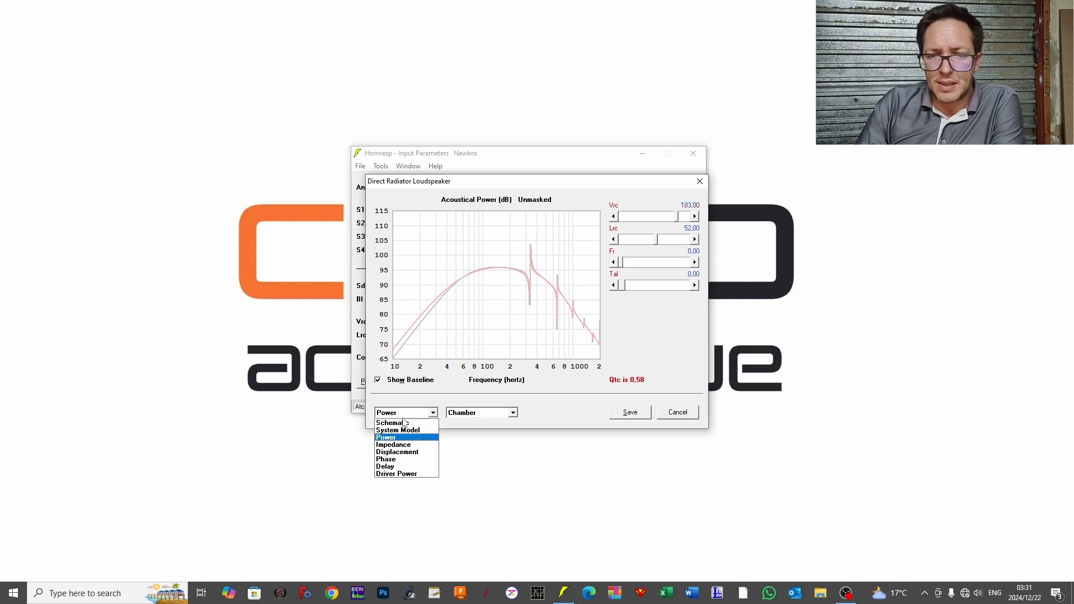
pyautogui.click(412, 444)
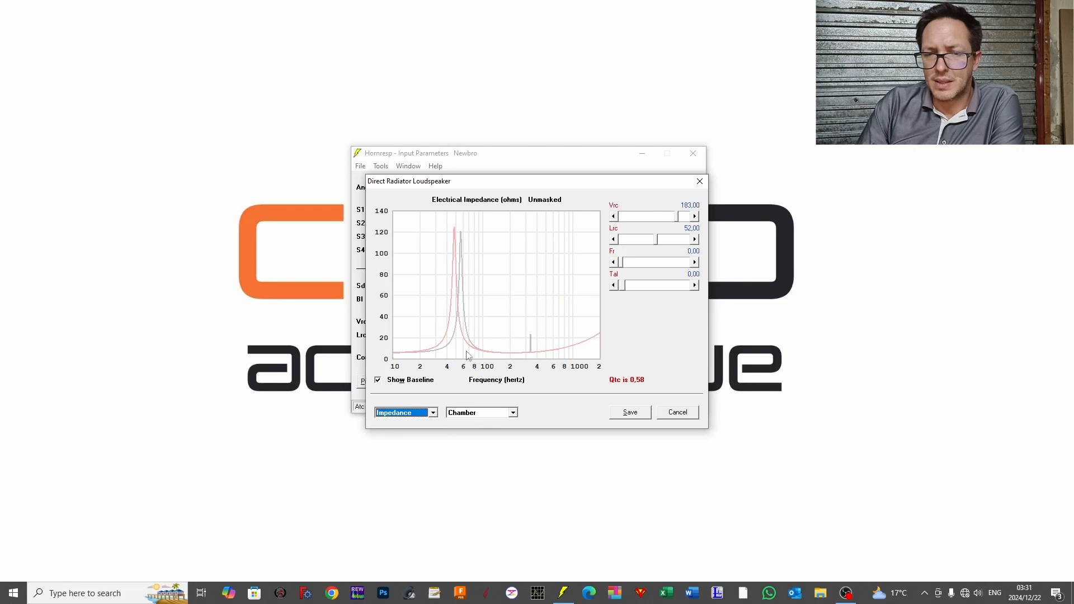
pyautogui.click(400, 418)
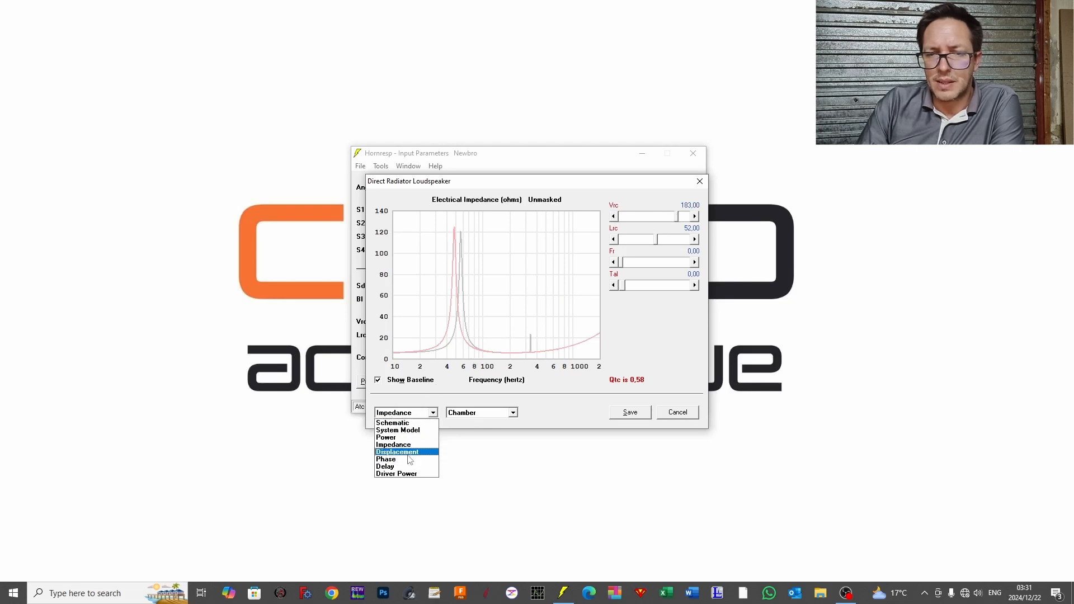
pyautogui.click(409, 458)
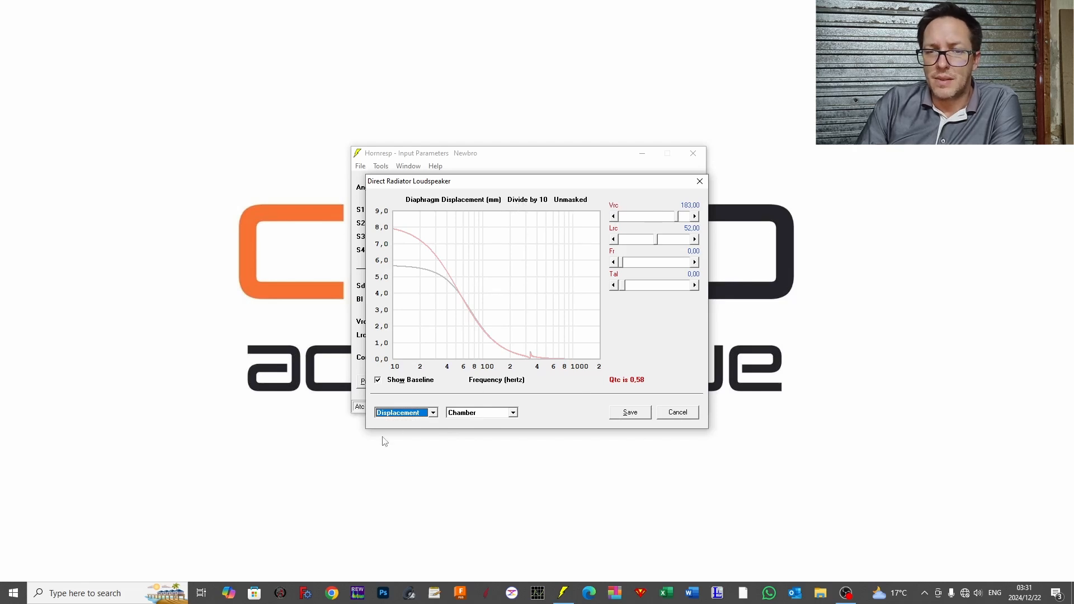
# Step: Show the Other parameter group and raise the input voltage Eg to 65 with the displacement graph displayed
pyautogui.click(424, 413)
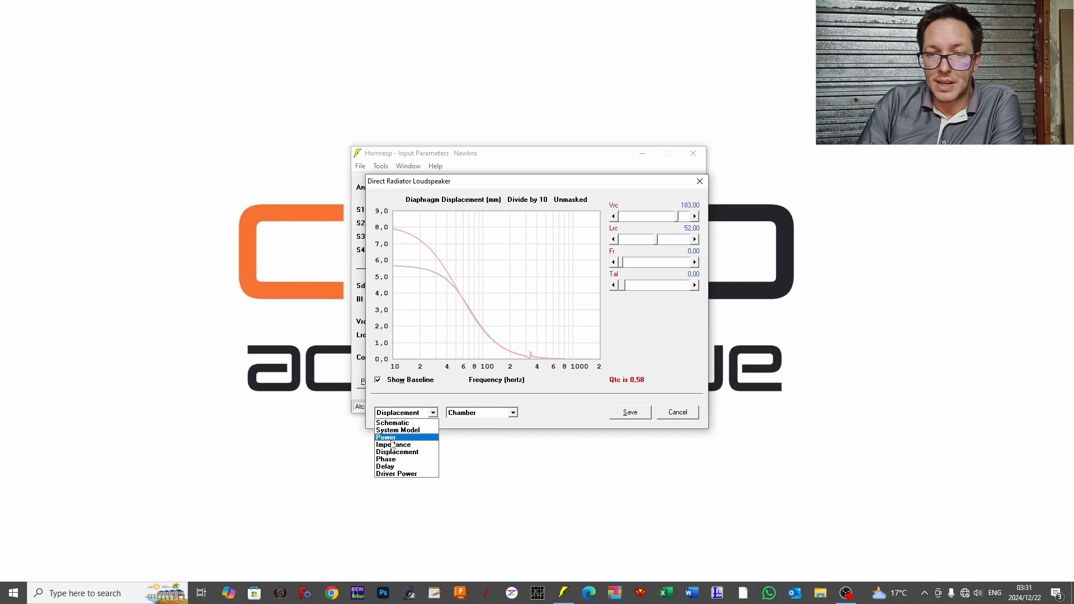
pyautogui.click(481, 412)
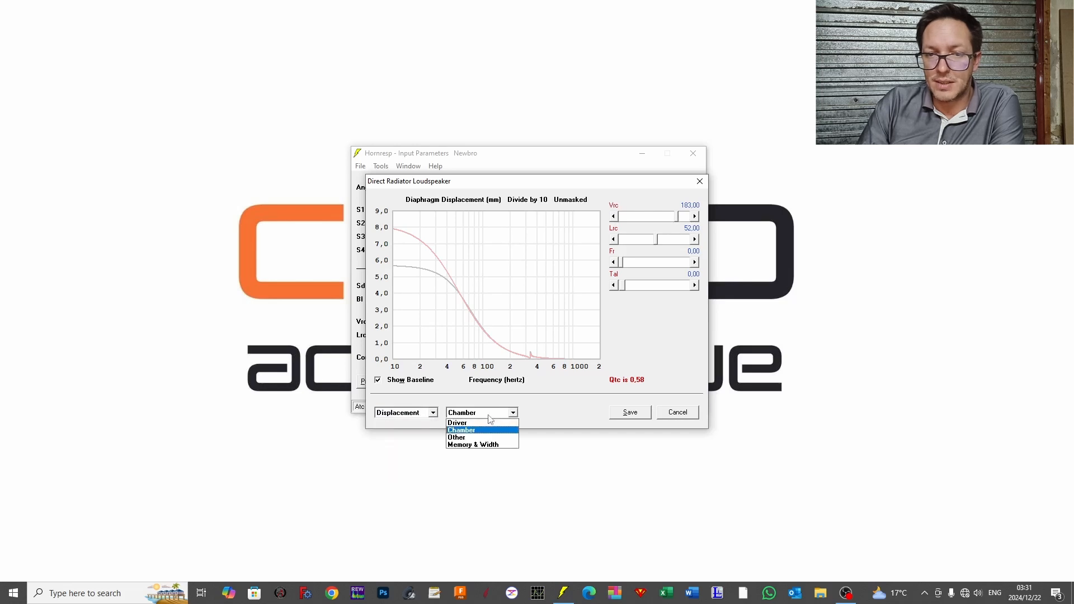
pyautogui.click(465, 438)
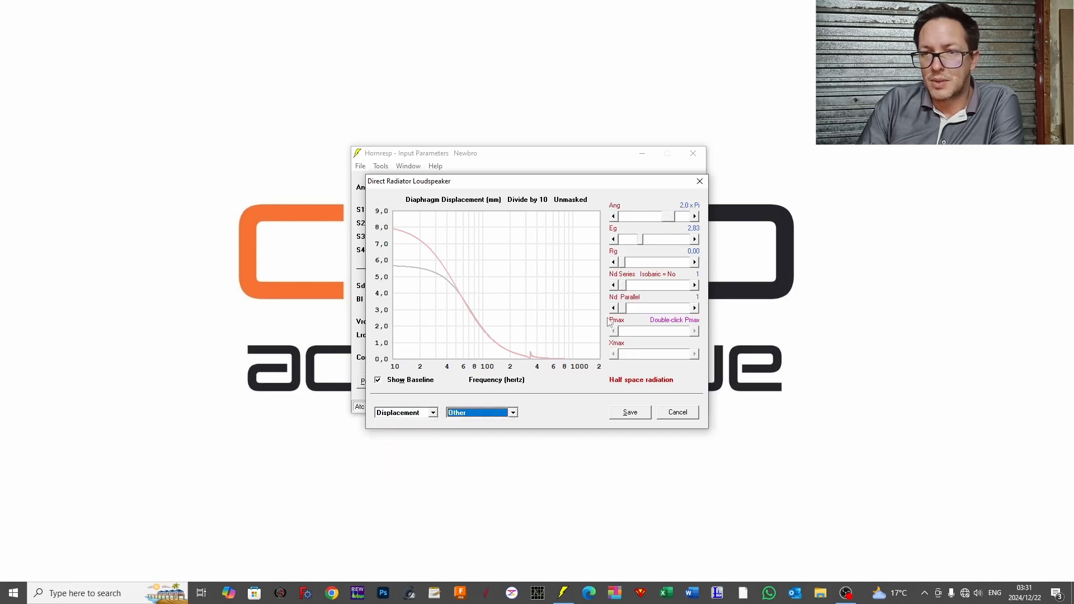
pyautogui.click(691, 240)
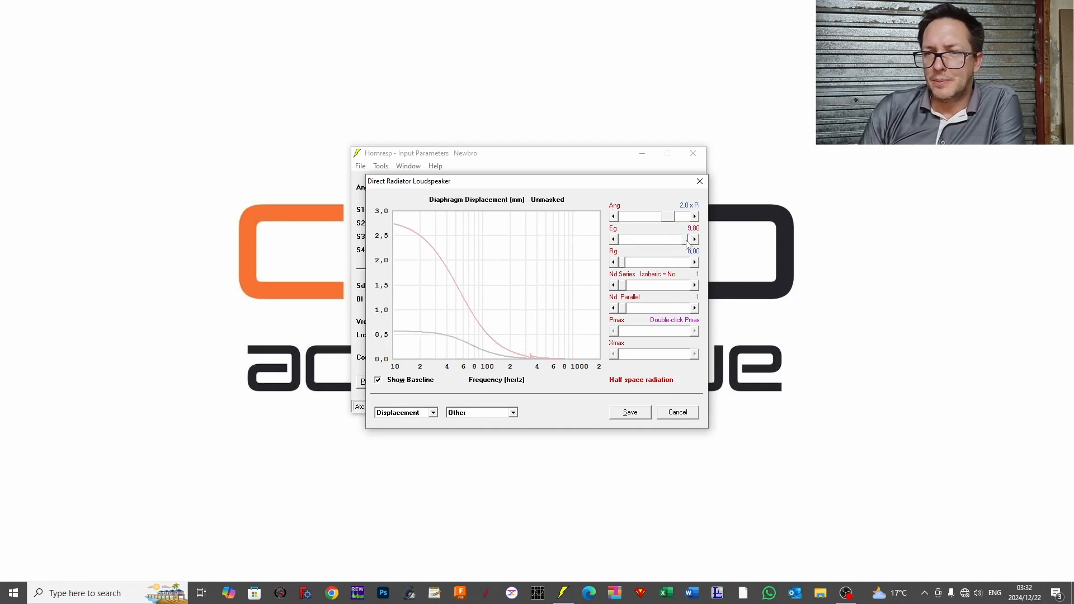
pyautogui.click(688, 242)
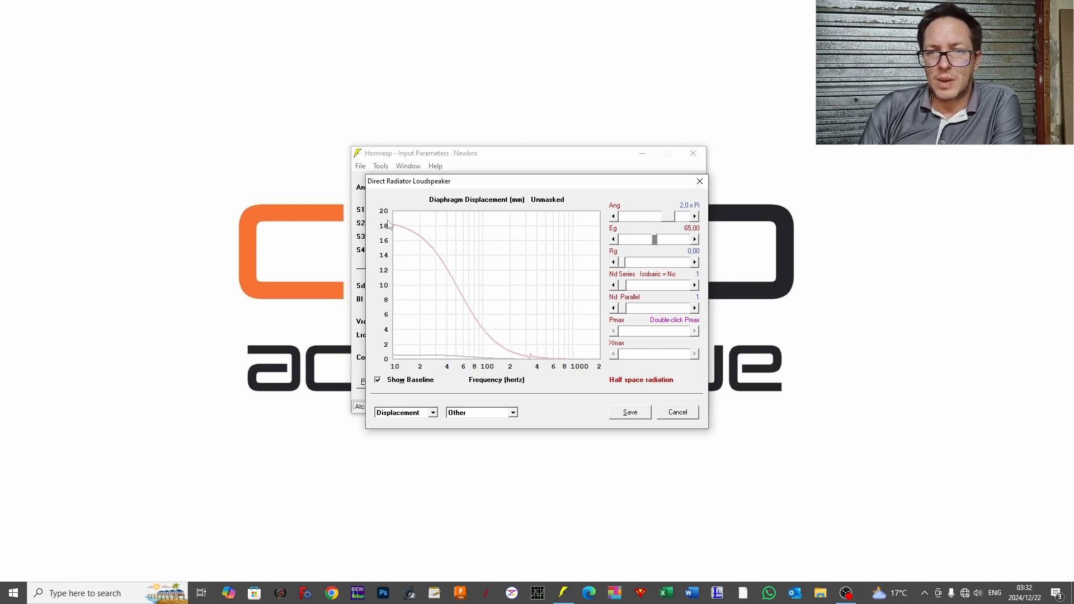
# Step: Show the Memory & Width controls, open the Filter Wizard for a look and close it without capturing
pyautogui.click(400, 414)
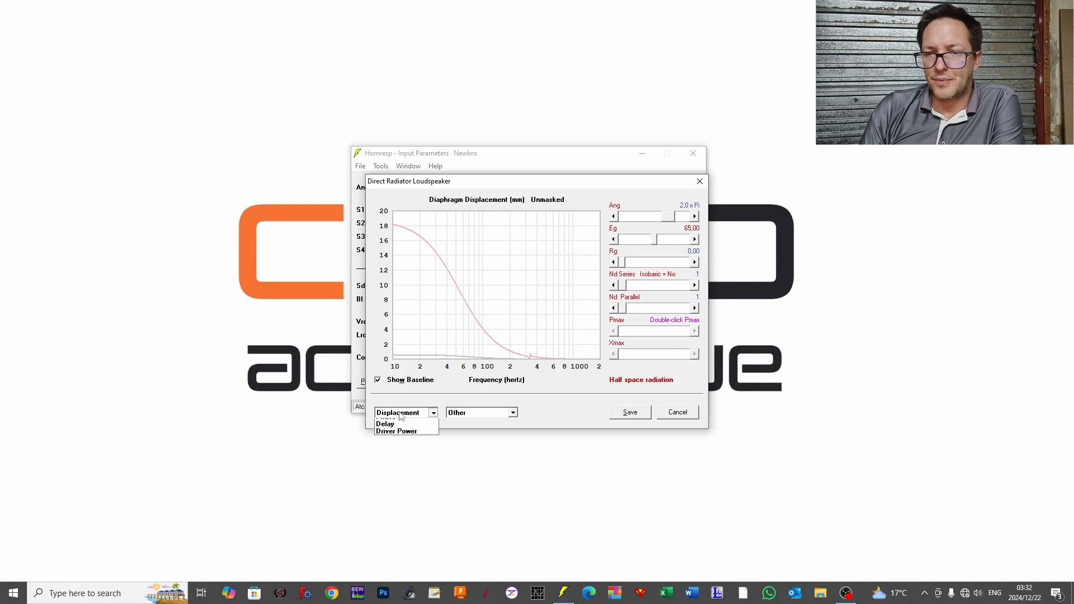
pyautogui.click(486, 418)
pyautogui.click(486, 413)
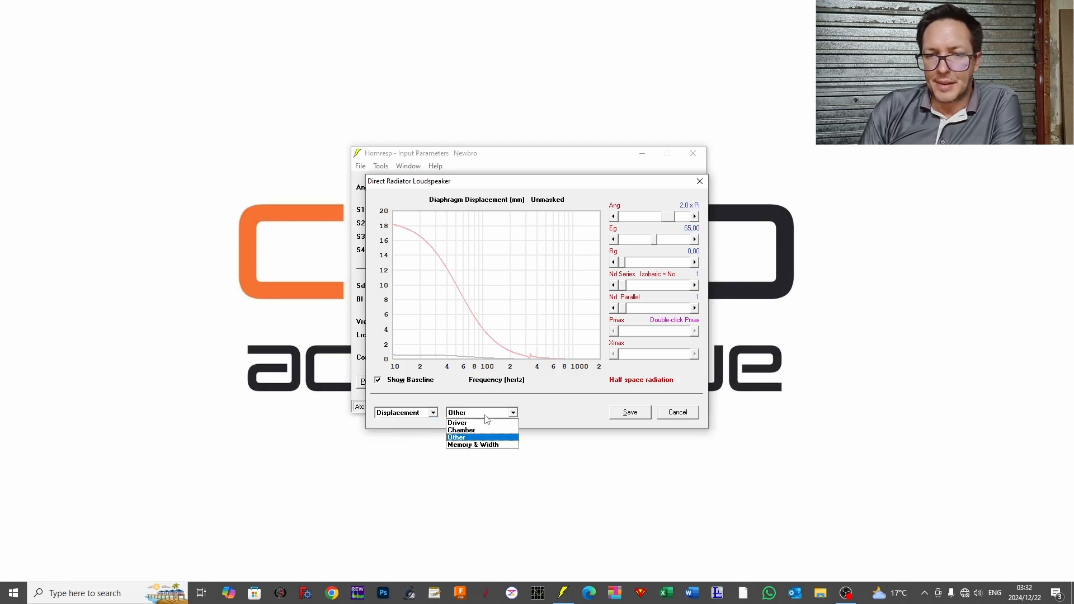
pyautogui.click(481, 445)
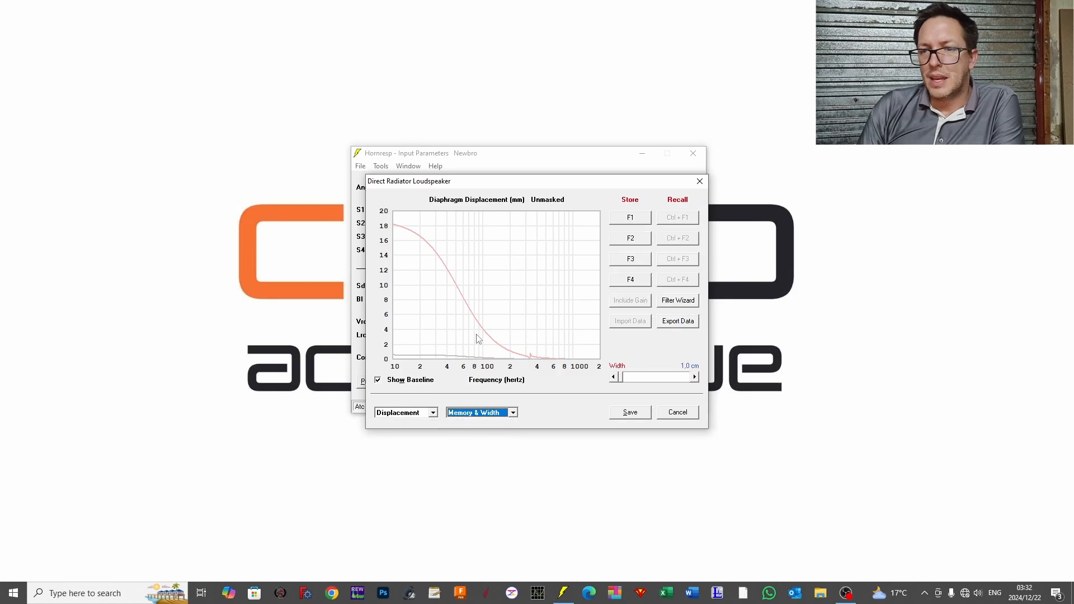
pyautogui.click(680, 302)
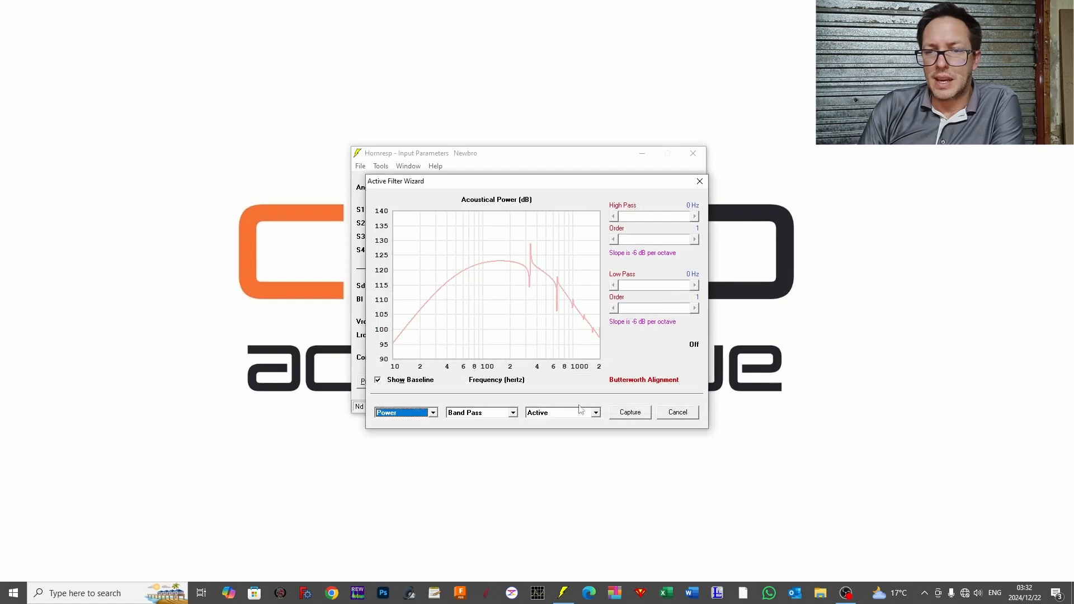
pyautogui.click(678, 412)
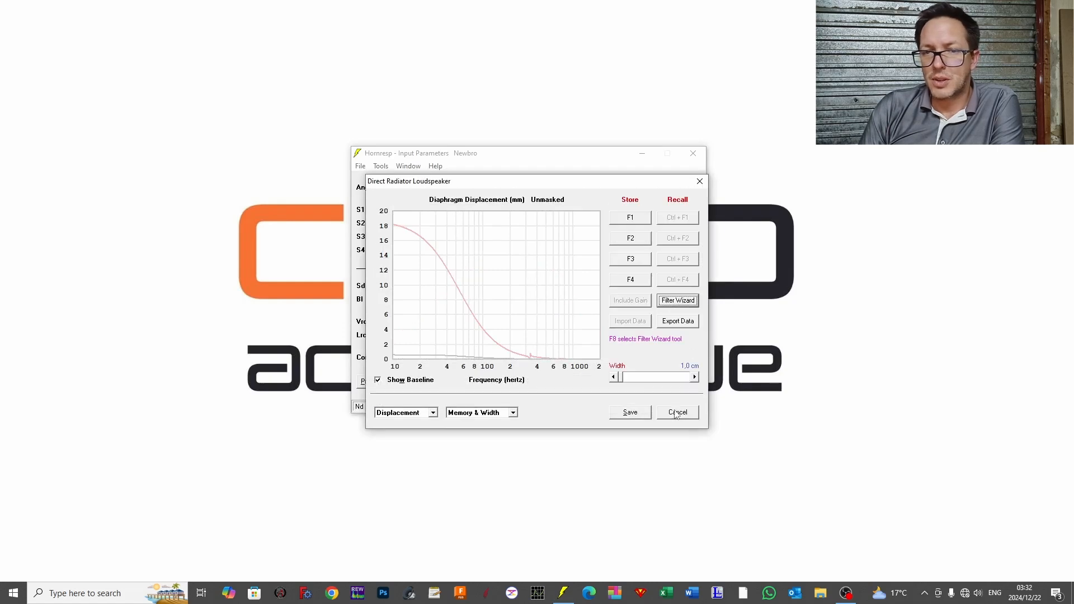
# Step: Return to the Other parameter group and display the schematic diagram
pyautogui.click(472, 412)
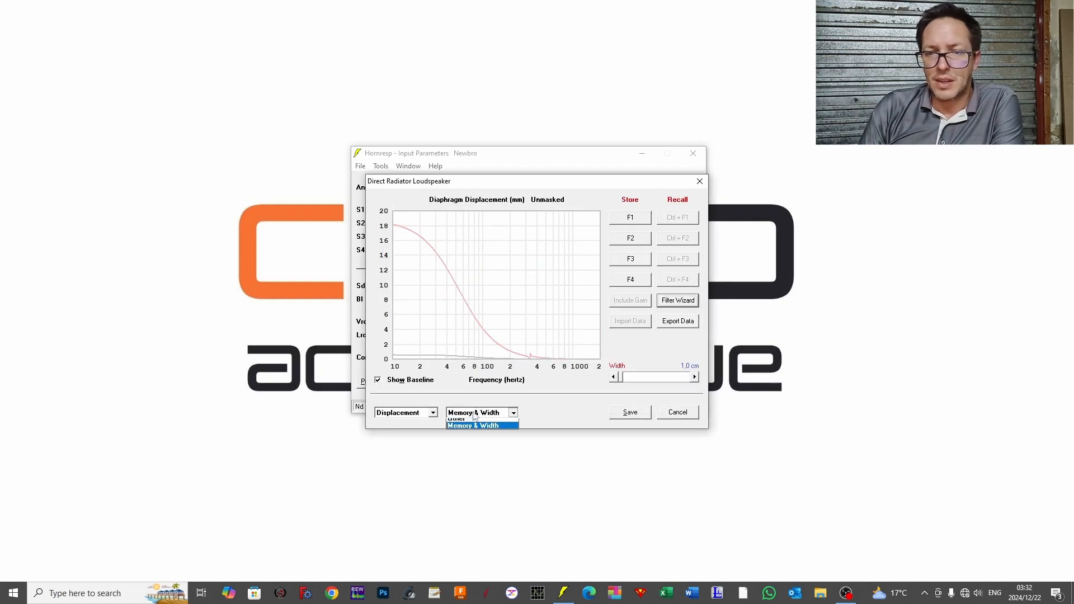
pyautogui.click(470, 438)
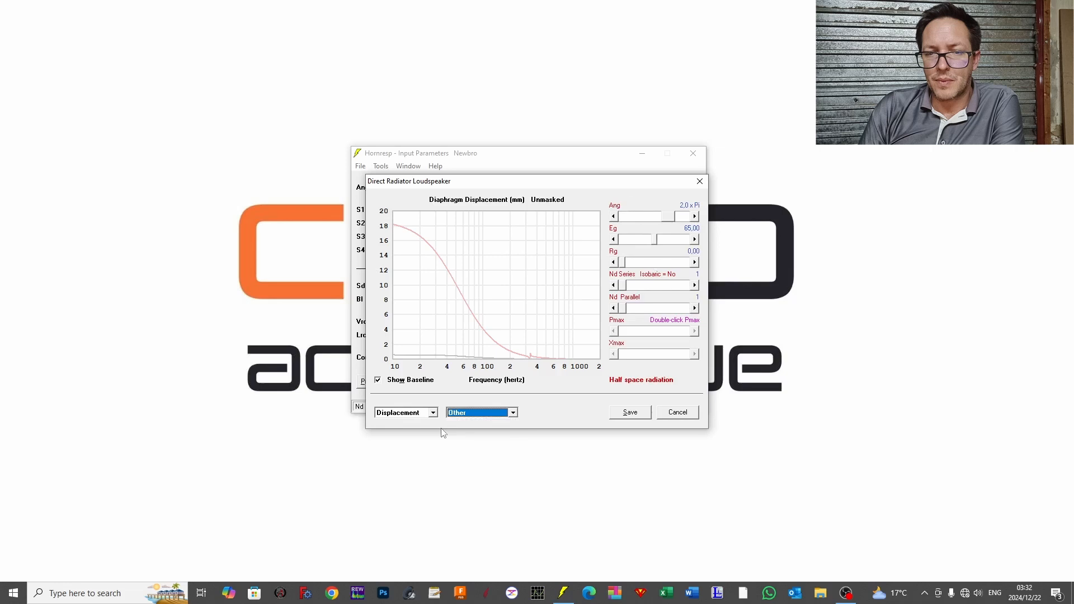
pyautogui.click(417, 414)
pyautogui.scroll(1, 416, 425)
pyautogui.click(410, 423)
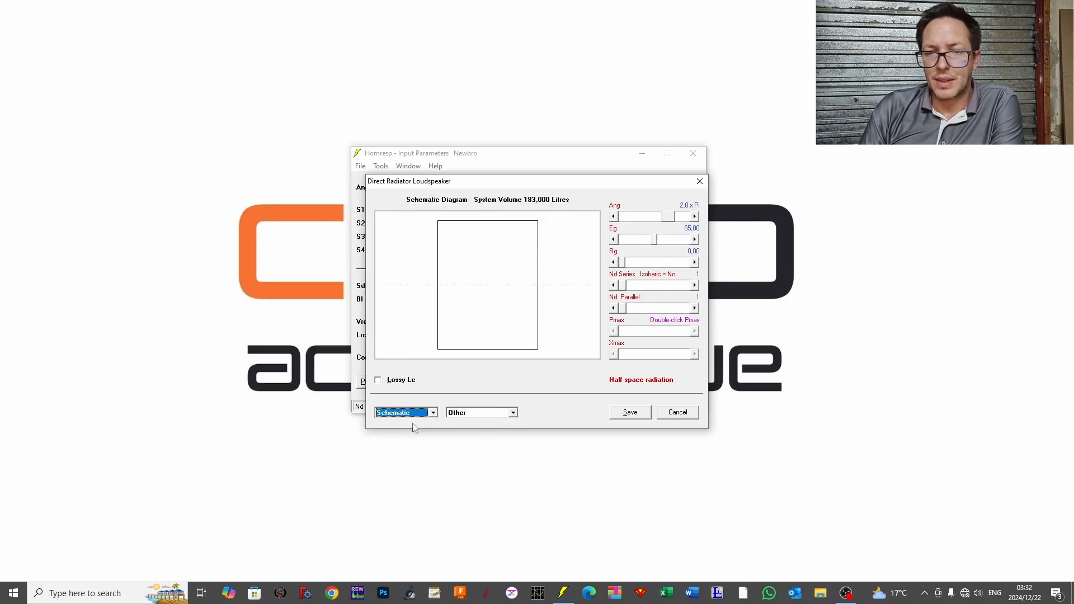
# Step: Display the acoustical power response together with the Memory & Width controls
pyautogui.click(383, 414)
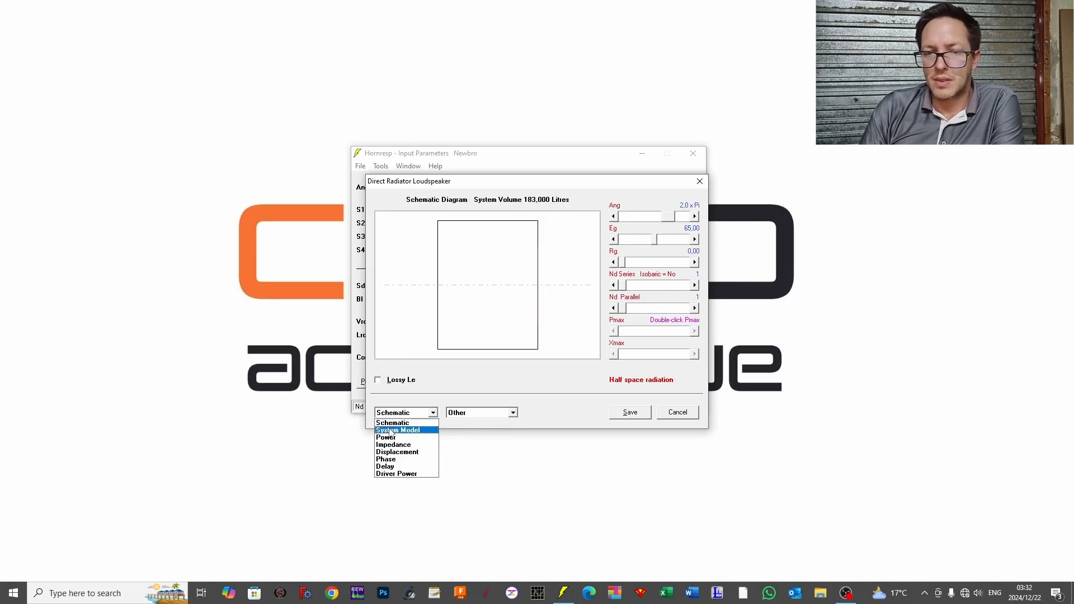
pyautogui.click(395, 439)
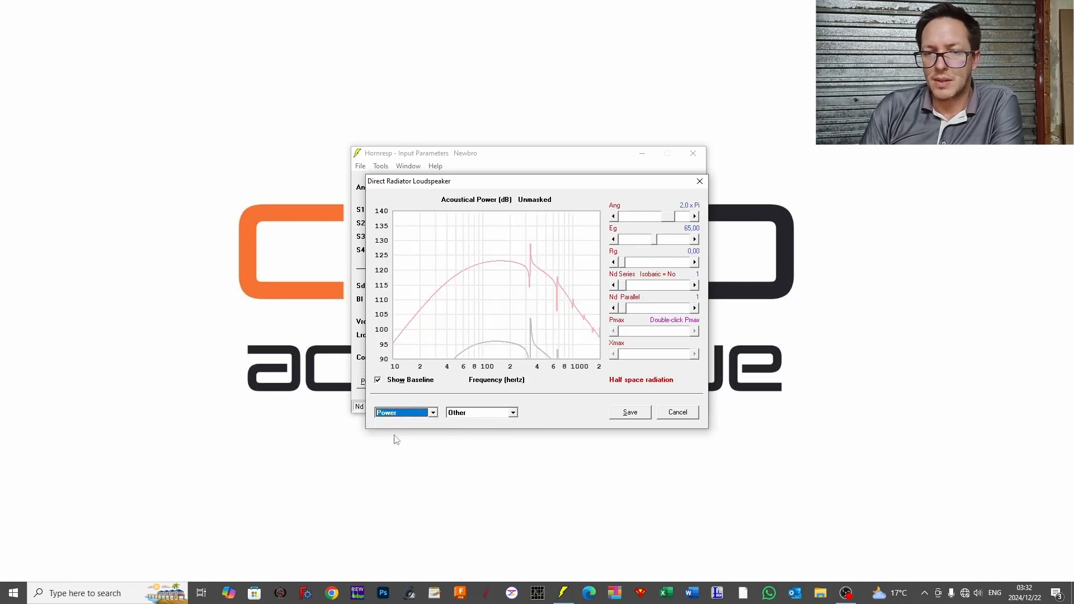
pyautogui.click(468, 418)
pyautogui.click(472, 445)
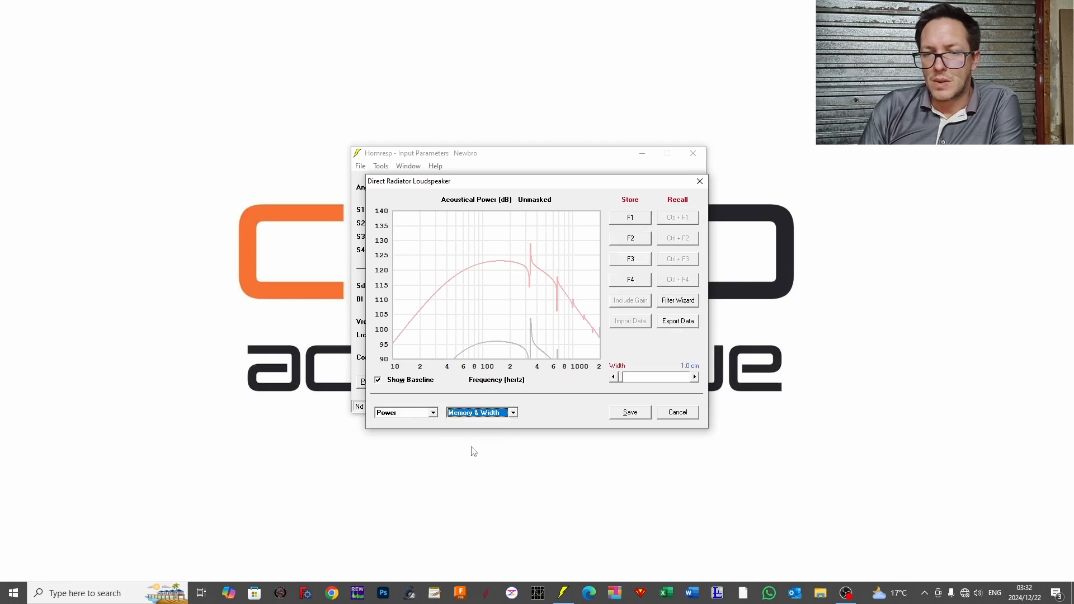
# Step: View the electrical impedance graph, then close the Loudspeaker Wizard without saving
pyautogui.click(417, 413)
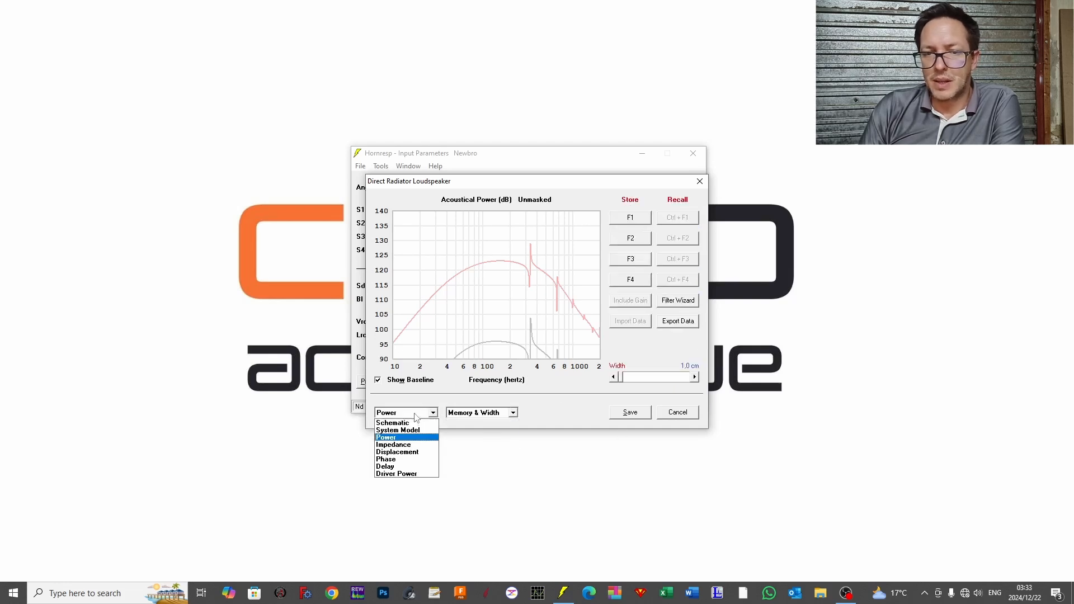
pyautogui.click(409, 445)
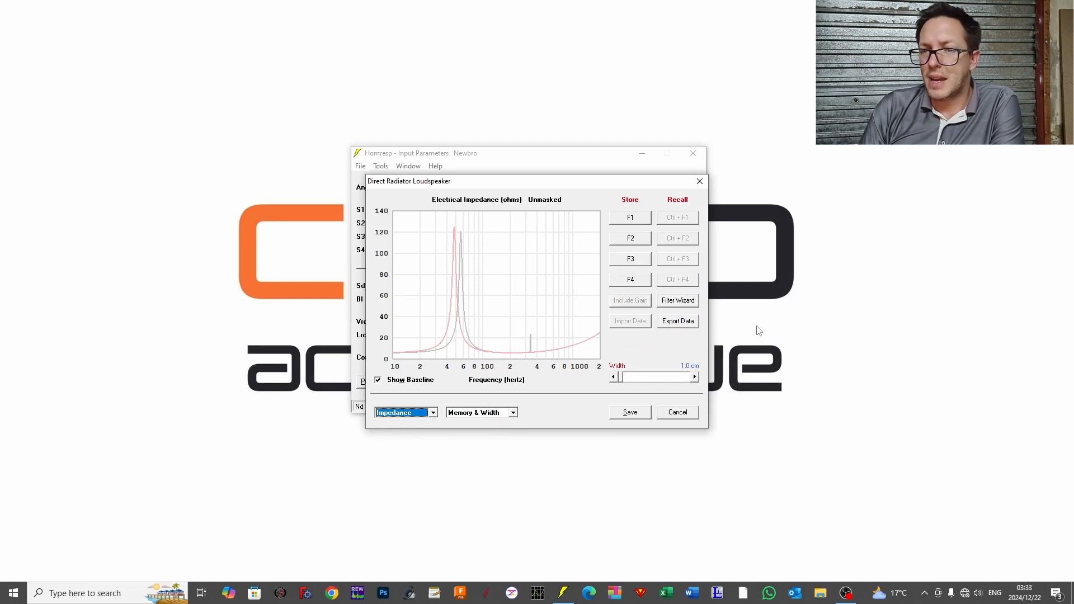
pyautogui.click(685, 417)
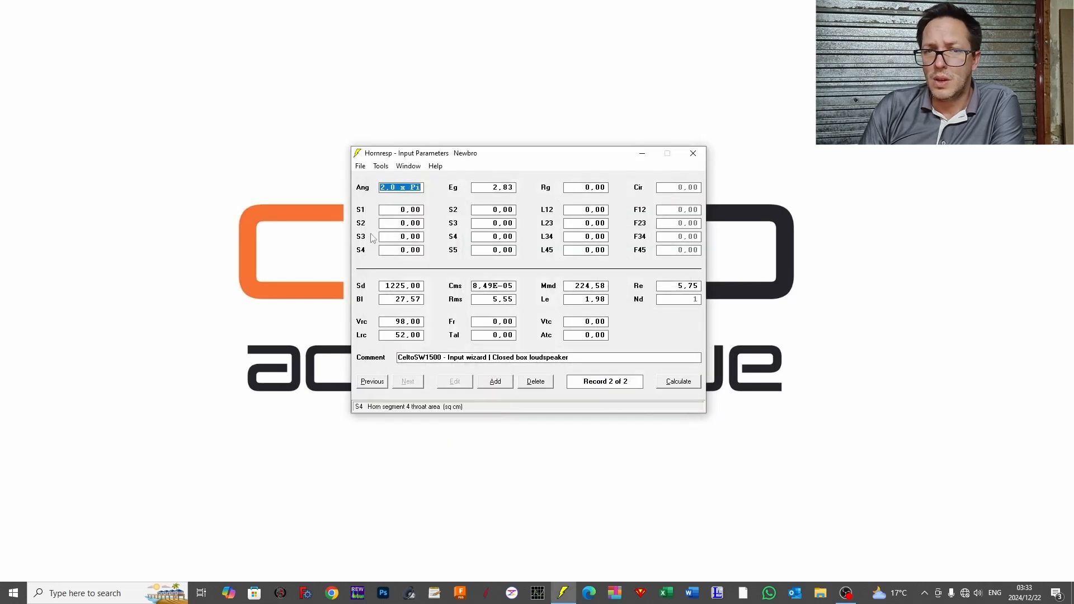
# Step: Calculate the closed-box results without masking the enclosure resonances and display the acoustical power response
pyautogui.click(386, 167)
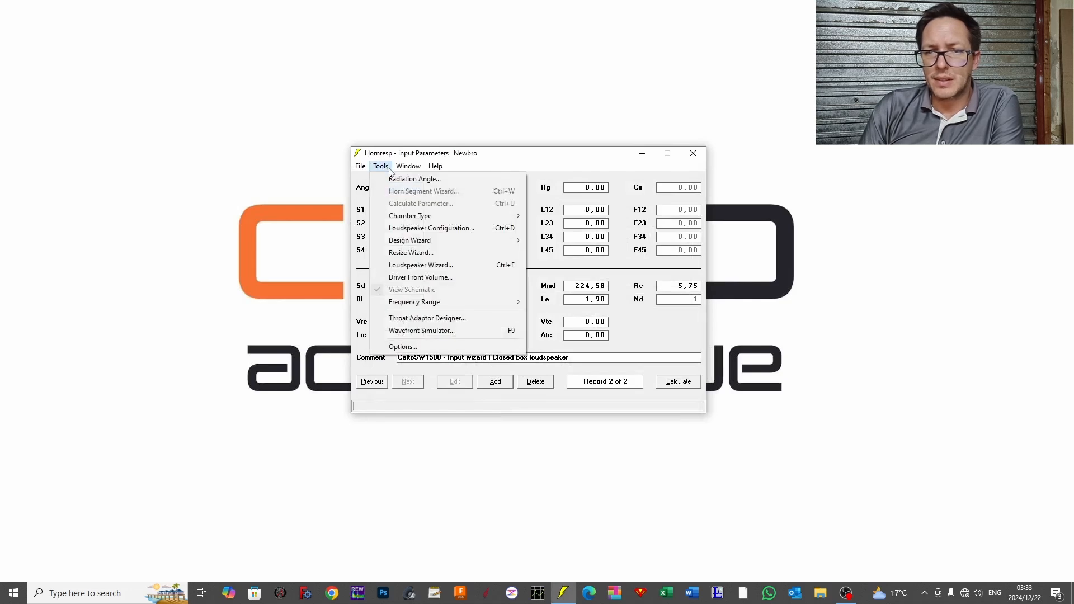
pyautogui.click(679, 381)
pyautogui.click(680, 381)
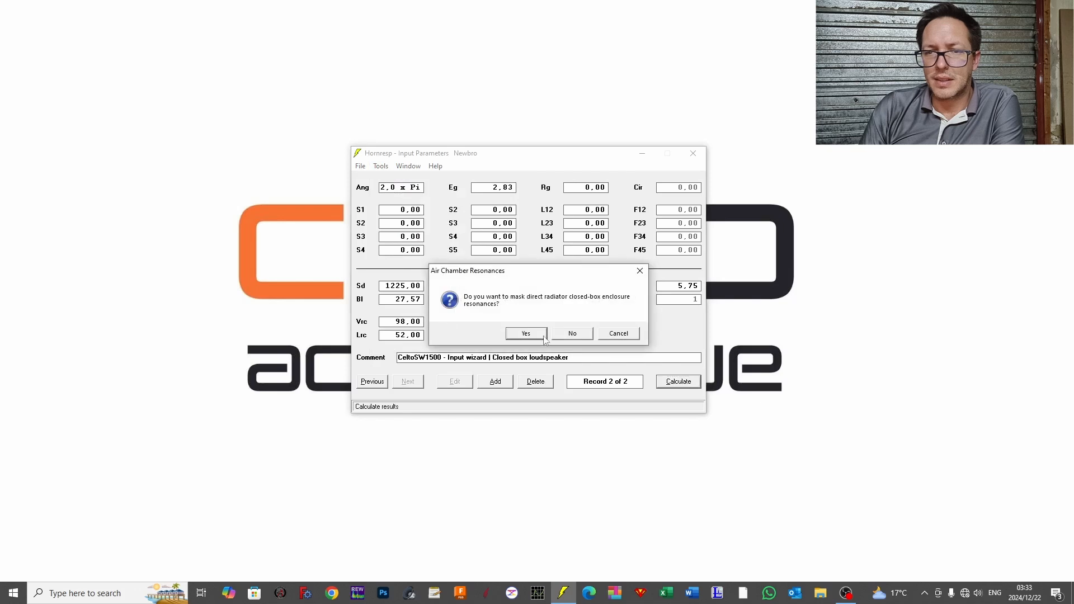
pyautogui.click(553, 340)
pyautogui.click(383, 167)
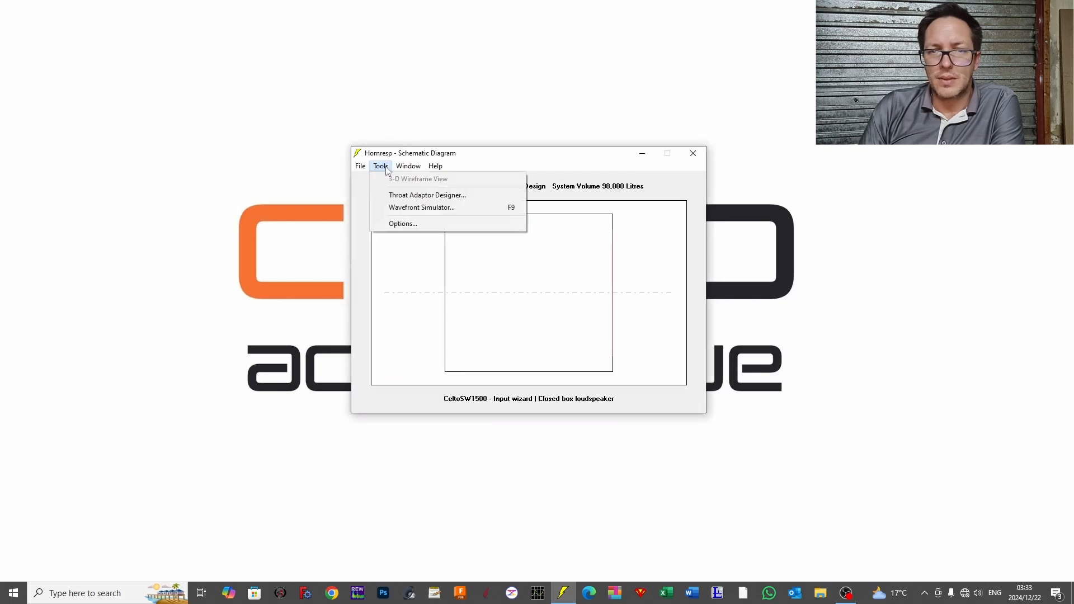
pyautogui.moveTo(408, 167)
pyautogui.click(425, 217)
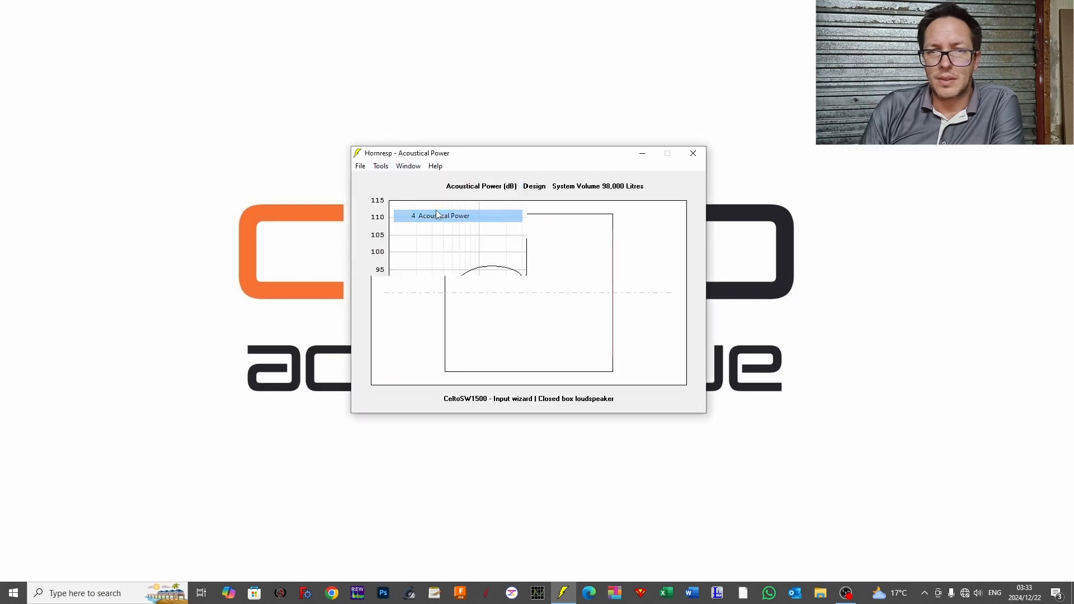
# Step: Open the Filter Wizard from the acoustical power results for a look and close it without applying a filter
pyautogui.click(380, 168)
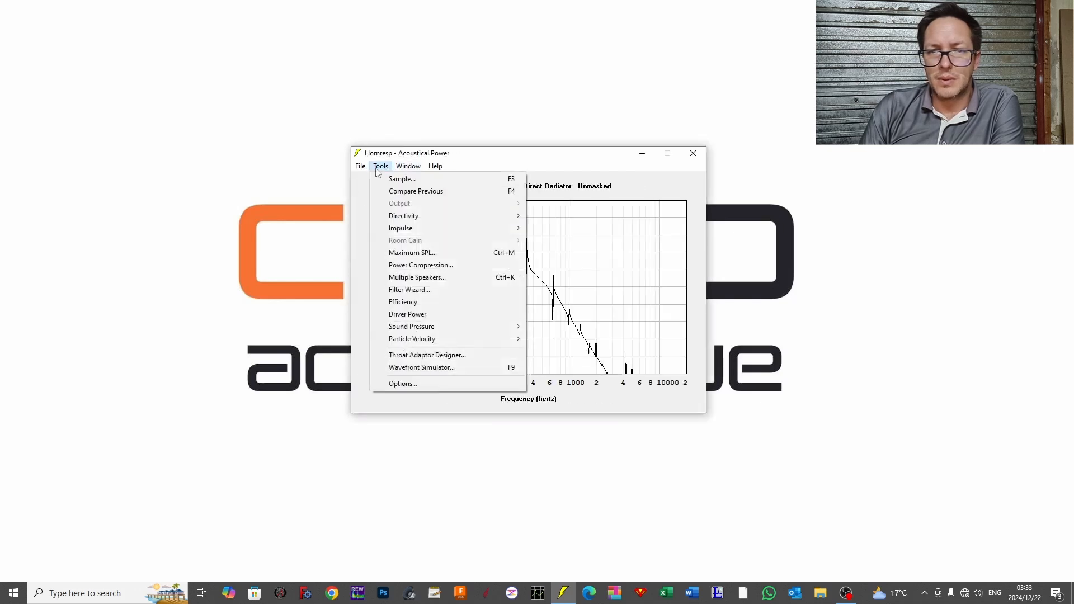
pyautogui.click(420, 292)
pyautogui.moveTo(537, 185); pyautogui.dragTo(709, 188)
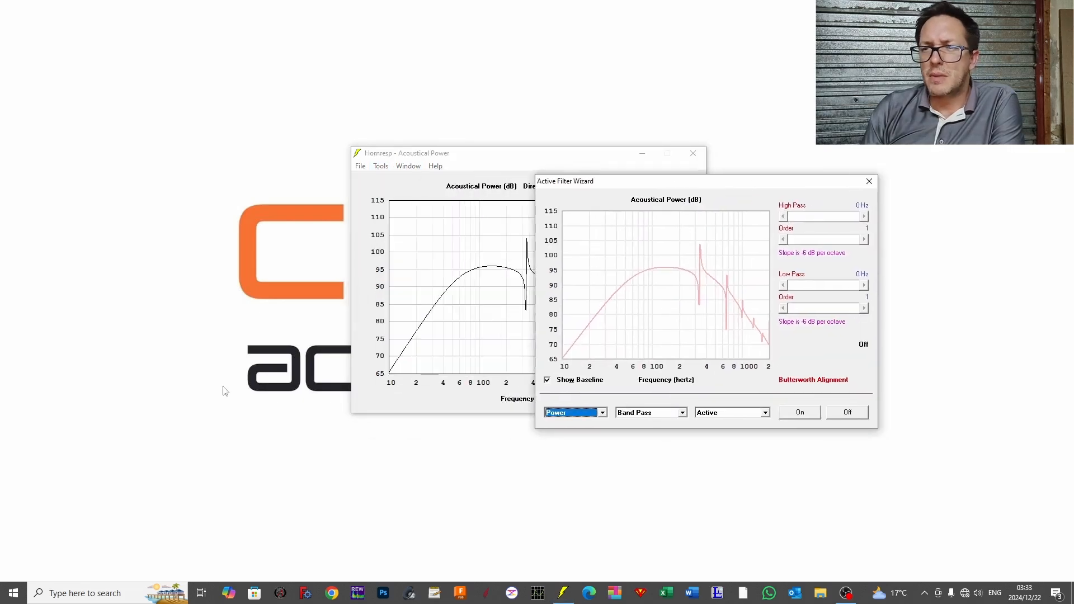
pyautogui.click(869, 181)
# Step: Return to the input parameters and reopen the Loudspeaker Wizard with the enclosure resonances unmasked
pyautogui.click(408, 166)
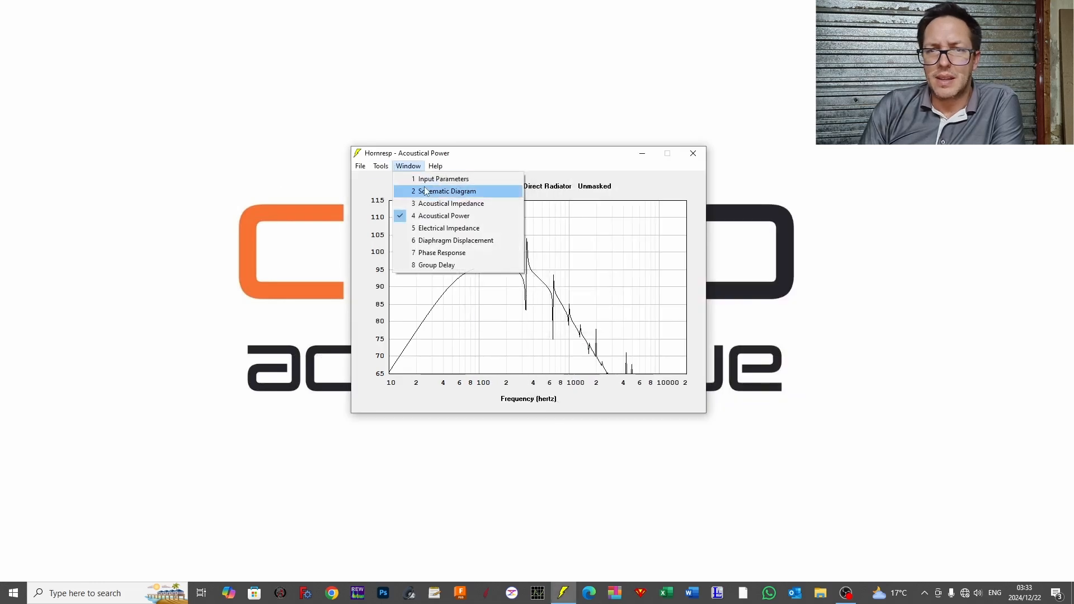
pyautogui.click(439, 179)
pyautogui.click(380, 166)
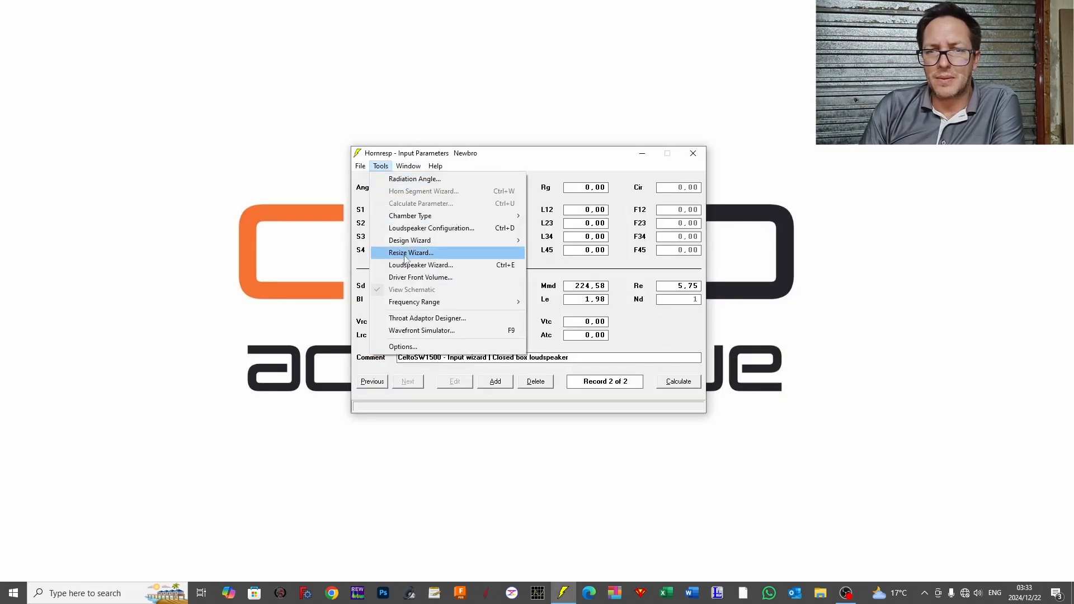
pyautogui.click(420, 264)
pyautogui.press('Return')
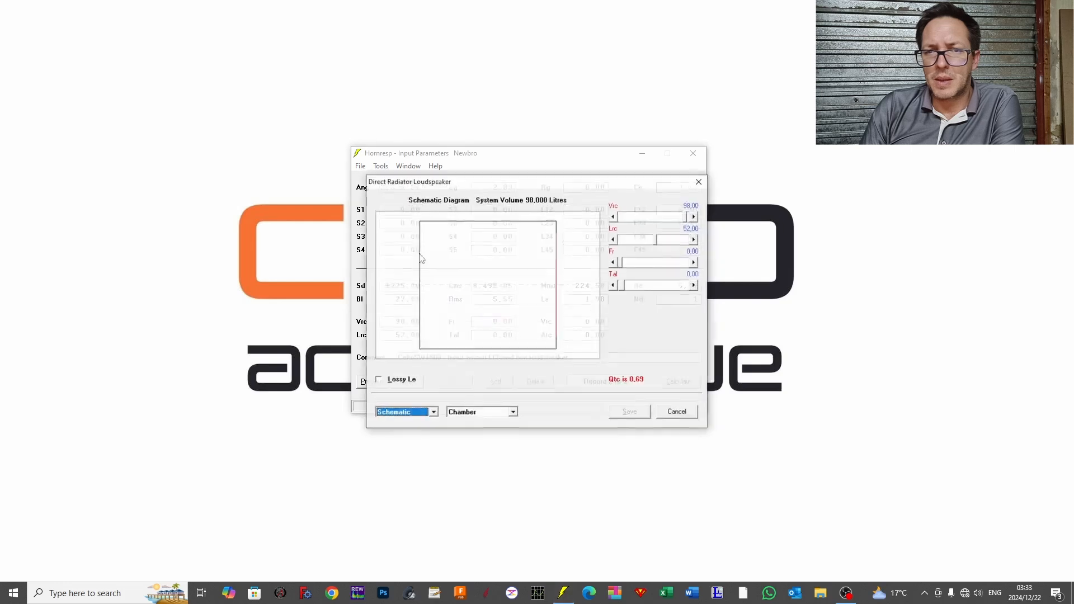
# Step: Show the Memory & Width controls with the acoustical power graph, then open the Filter Wizard and move its window aside
pyautogui.click(473, 413)
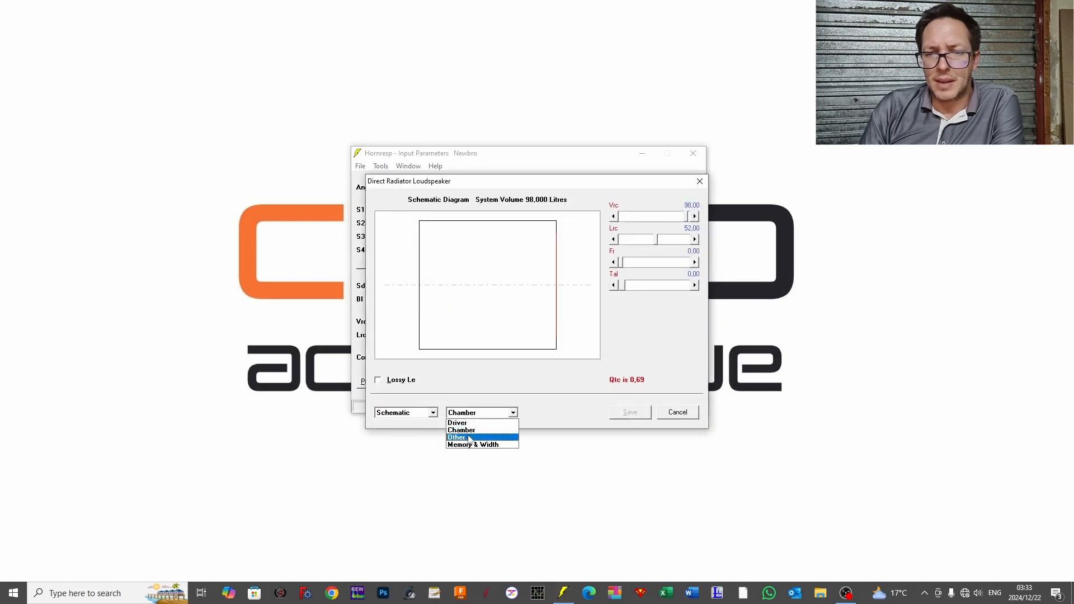
pyautogui.click(473, 445)
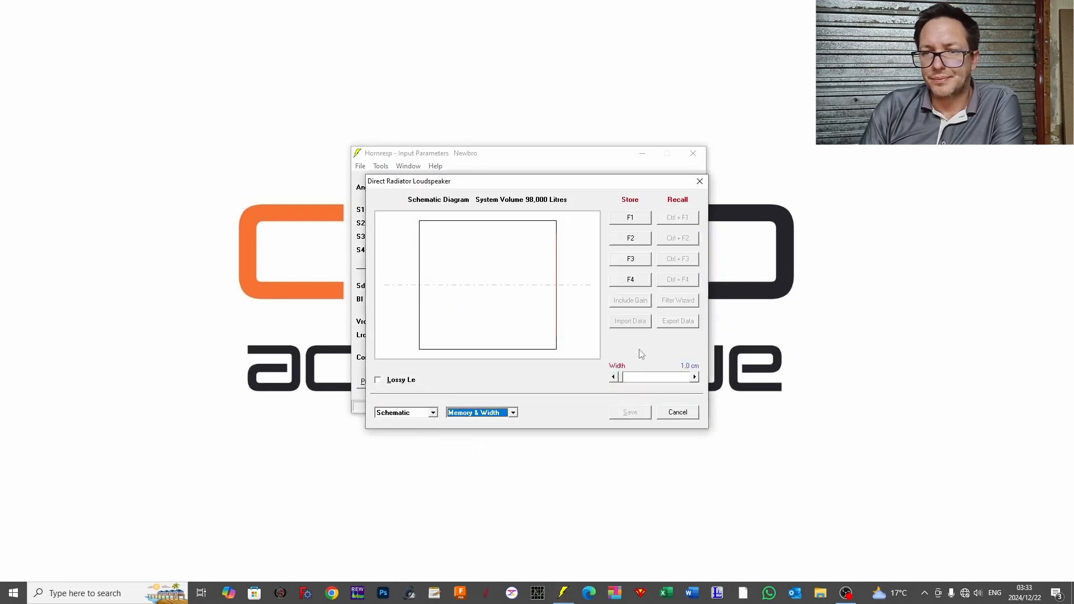
pyautogui.click(401, 414)
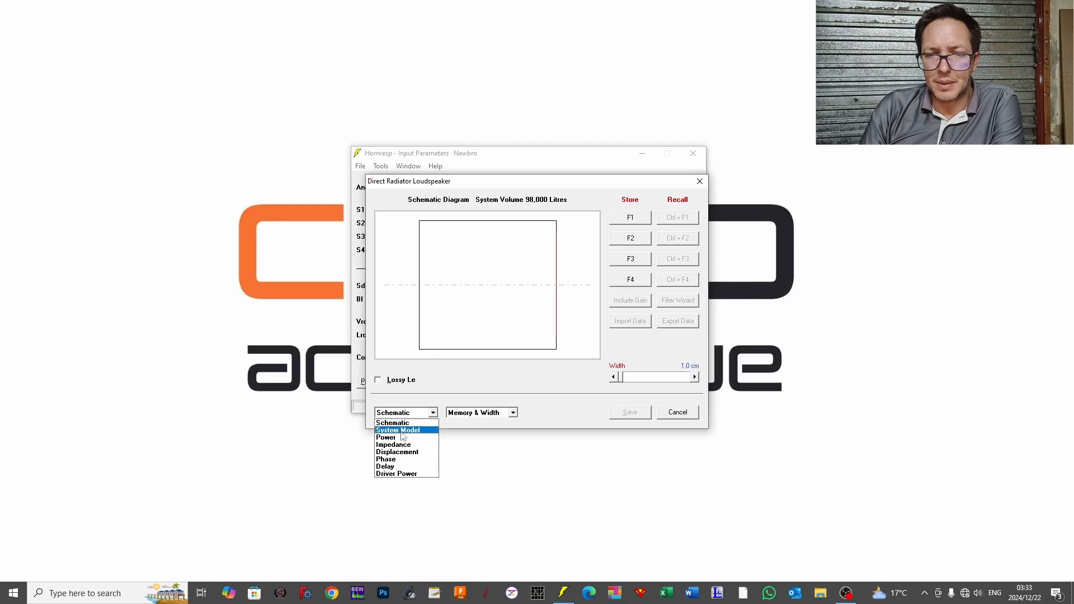
pyautogui.click(403, 438)
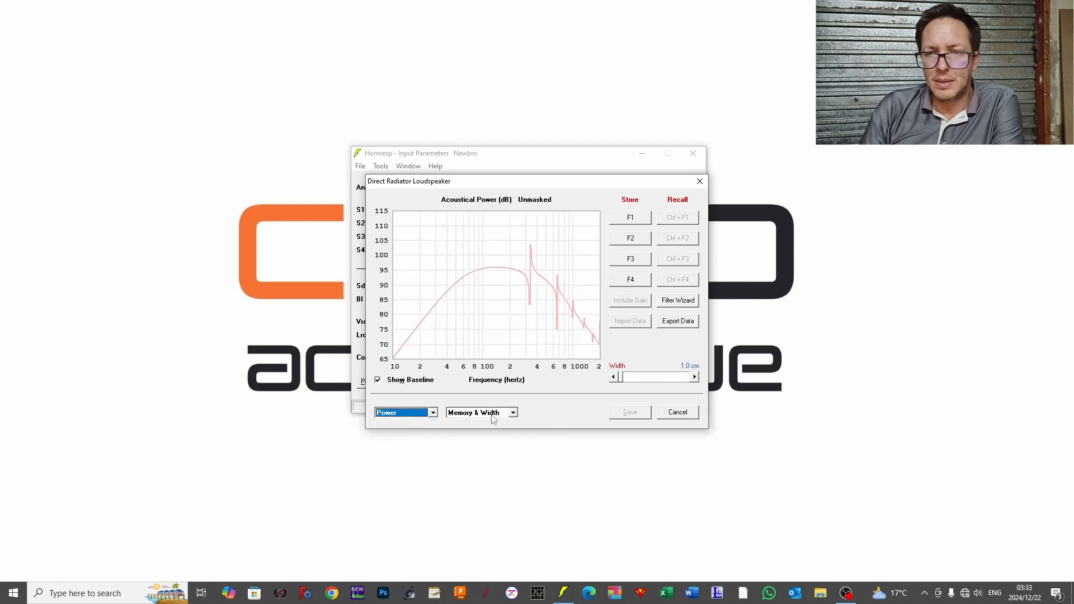
pyautogui.click(668, 301)
pyautogui.moveTo(541, 191); pyautogui.dragTo(633, 157)
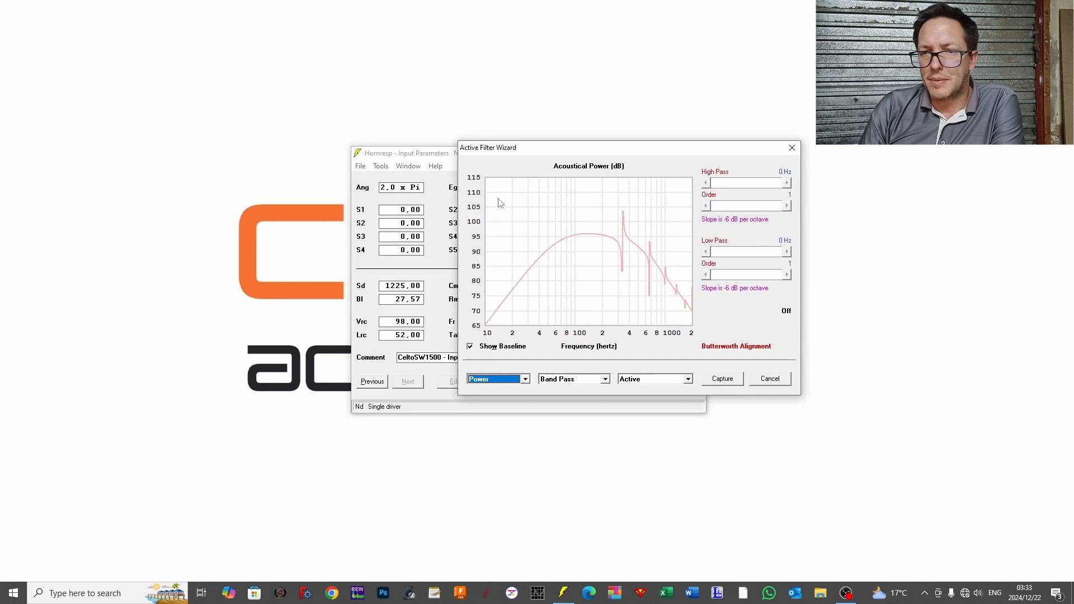